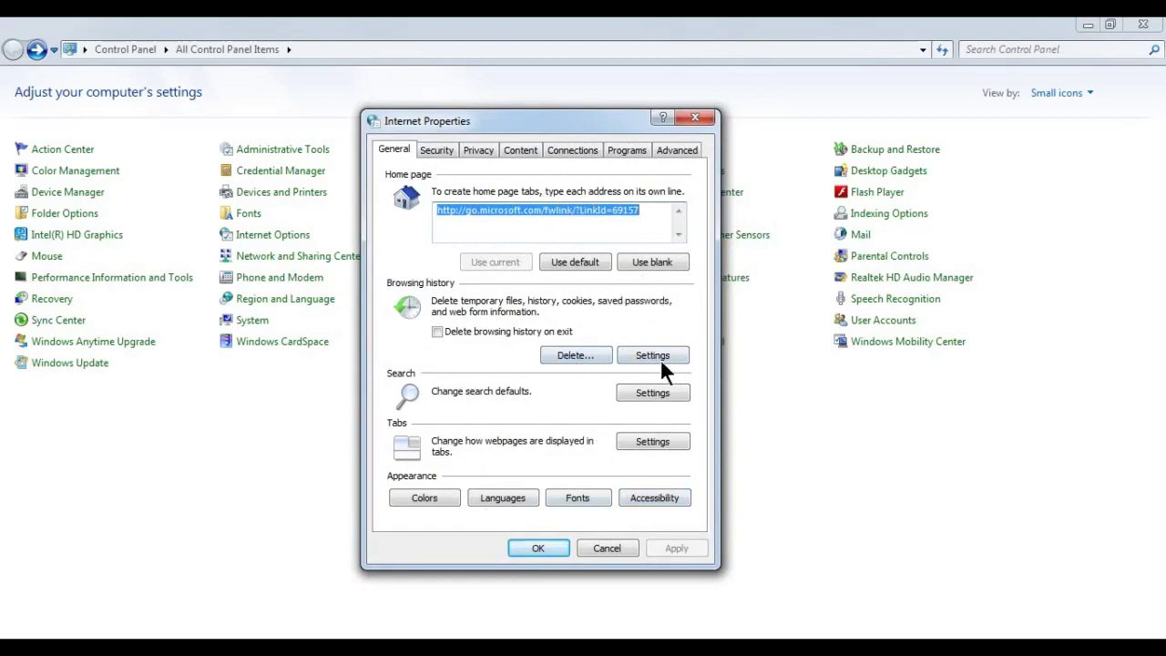
Examine the privacy settings and the Internet and Local intranet security zones in Internet Properties.
{"action": "left_click", "coordinate": [445, 153]}
{"action": "left_click", "coordinate": [467, 153]}
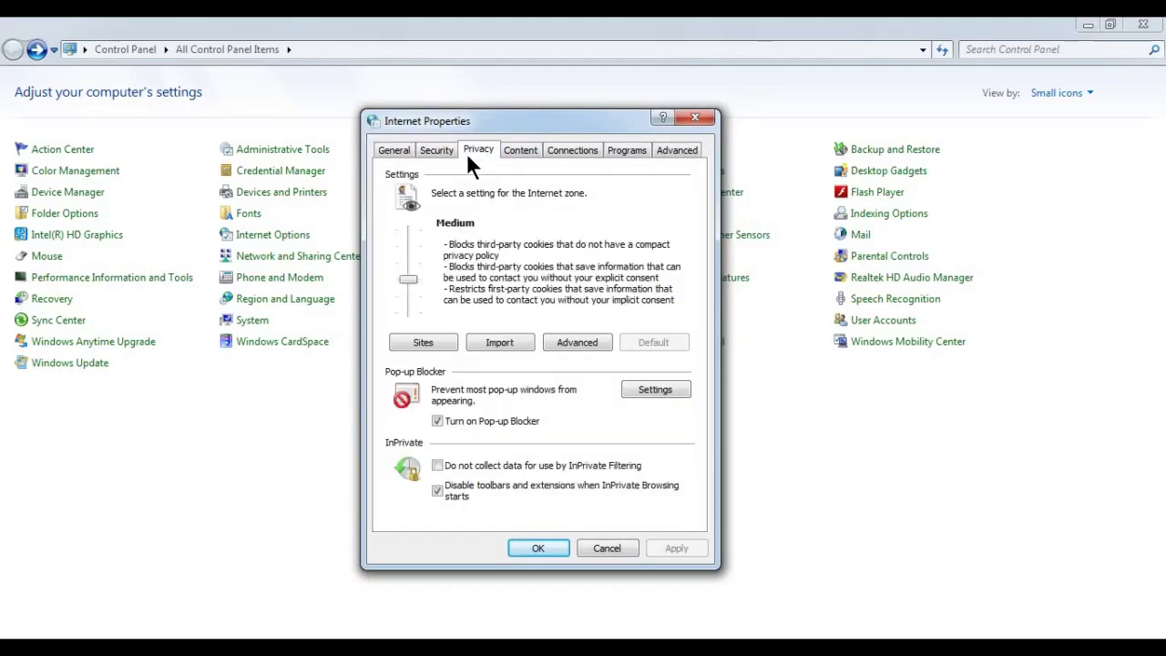
{"action": "left_click", "coordinate": [443, 149]}
{"action": "left_click", "coordinate": [476, 228]}
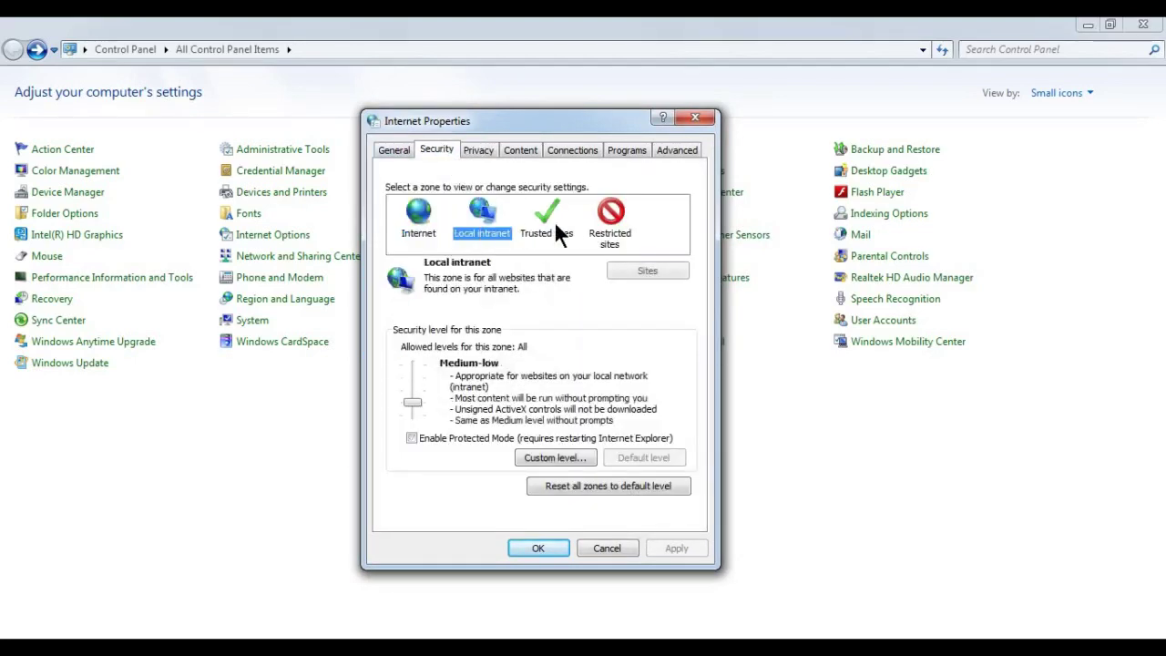
{"action": "left_click", "coordinate": [421, 232]}
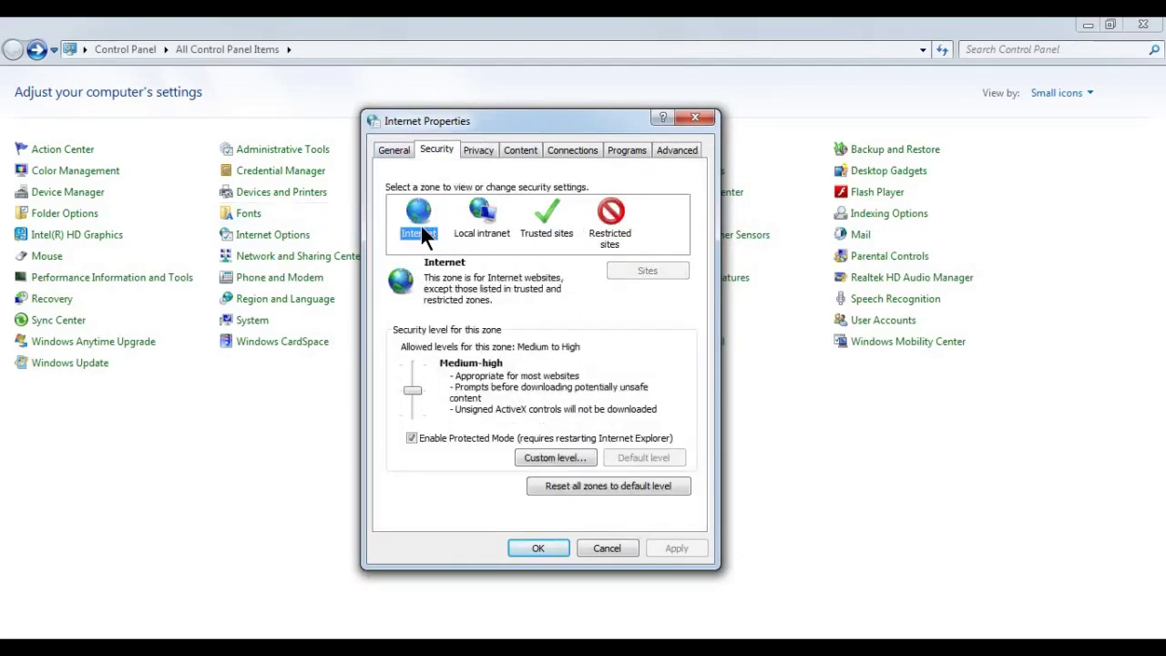
Examine the custom security level settings for the Internet zone and close Internet Properties without making changes.
{"action": "left_click", "coordinate": [556, 458]}
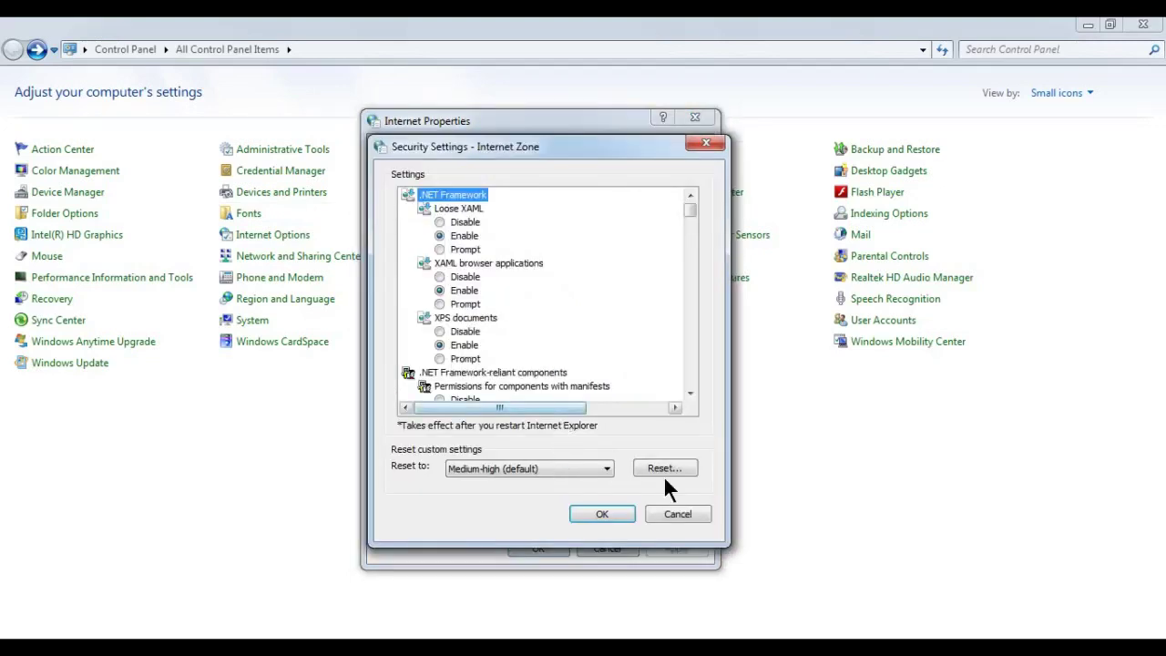
{"action": "left_click", "coordinate": [678, 516]}
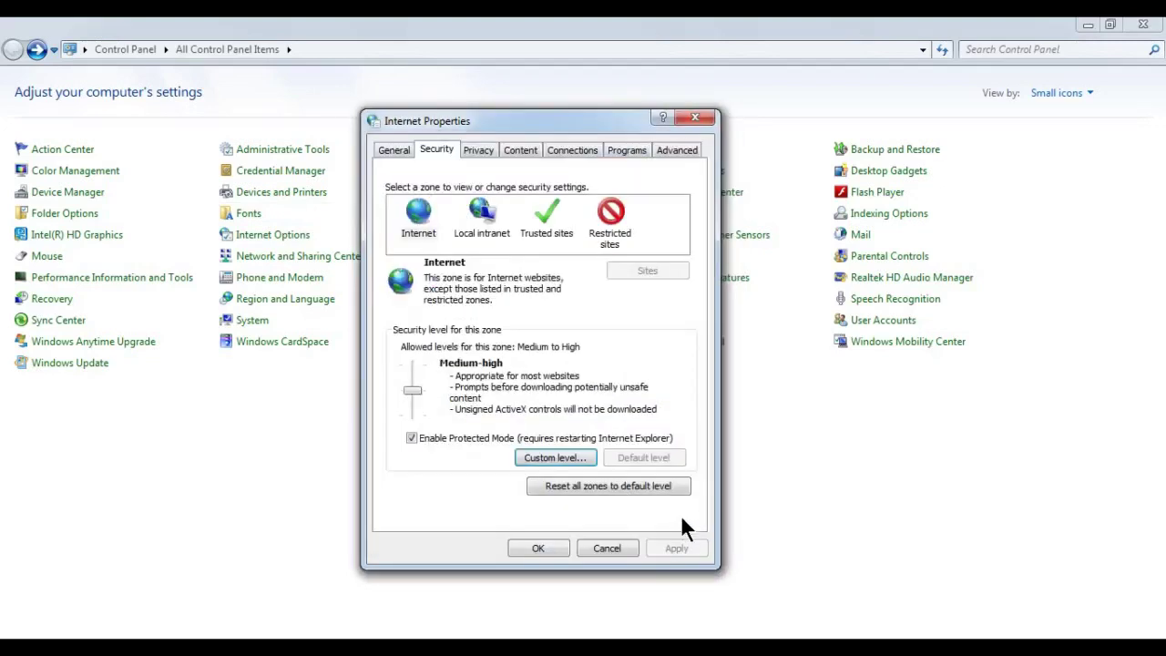
{"action": "left_click", "coordinate": [609, 548]}
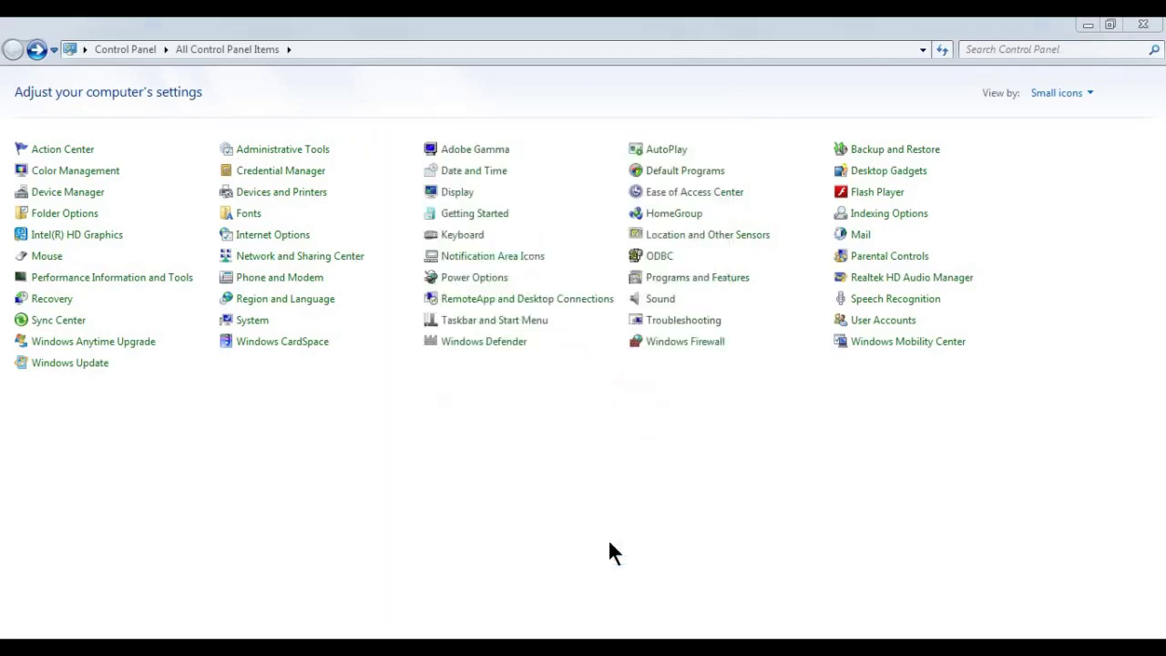
Open the Network and Sharing Center and show the networks available for connection.
{"action": "left_click", "coordinate": [296, 260]}
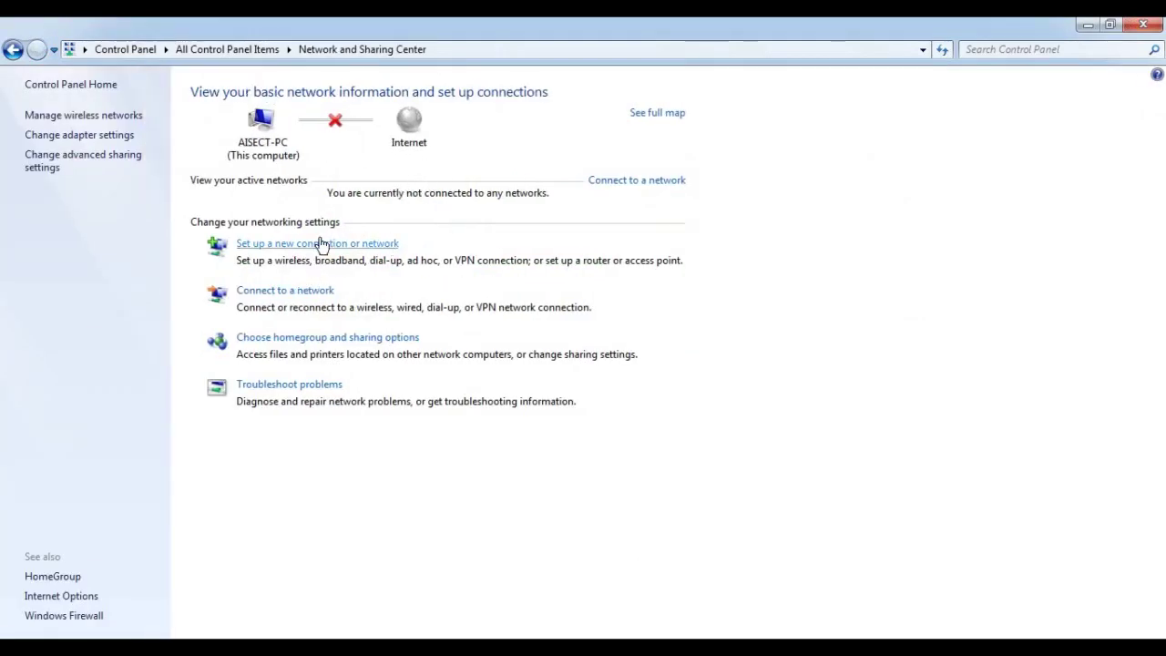
{"action": "left_click", "coordinate": [310, 294]}
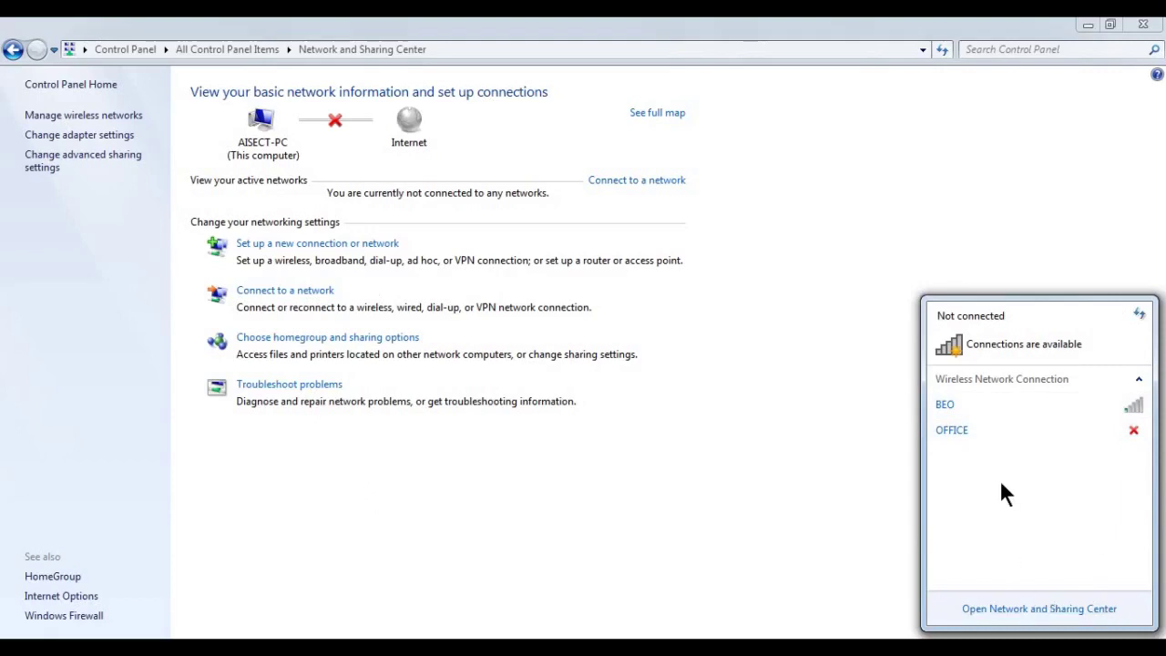
Set up a new connection to the Internet using the Wireless connection type.
{"action": "left_click", "coordinate": [317, 244]}
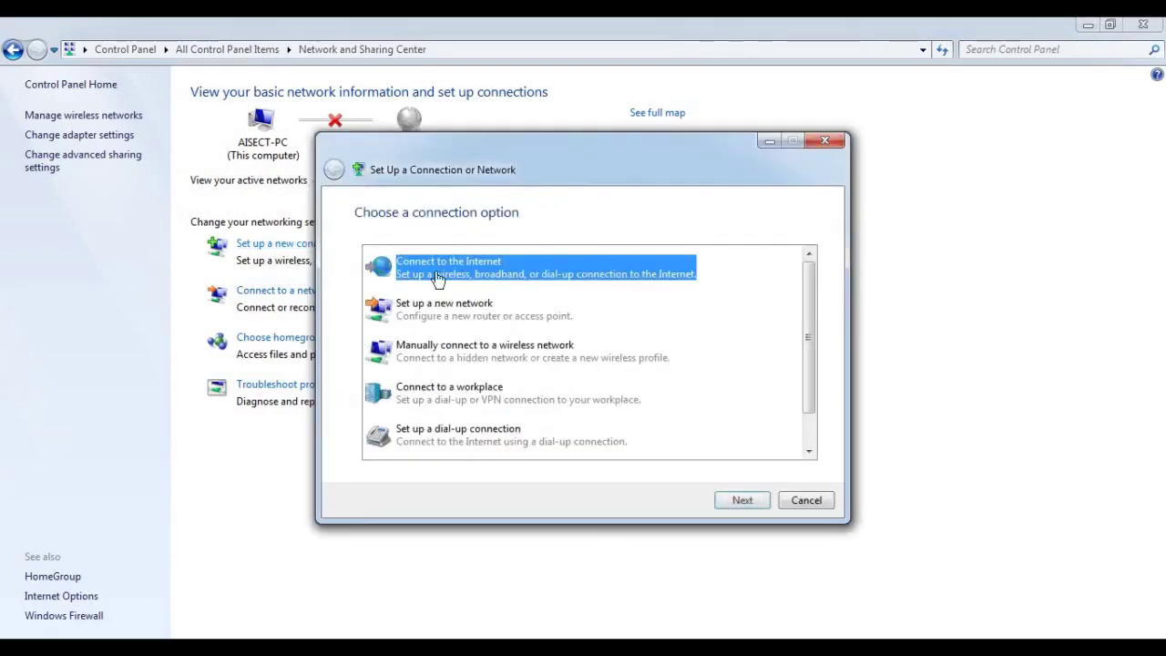
{"action": "left_click", "coordinate": [460, 310]}
{"action": "left_click", "coordinate": [456, 282]}
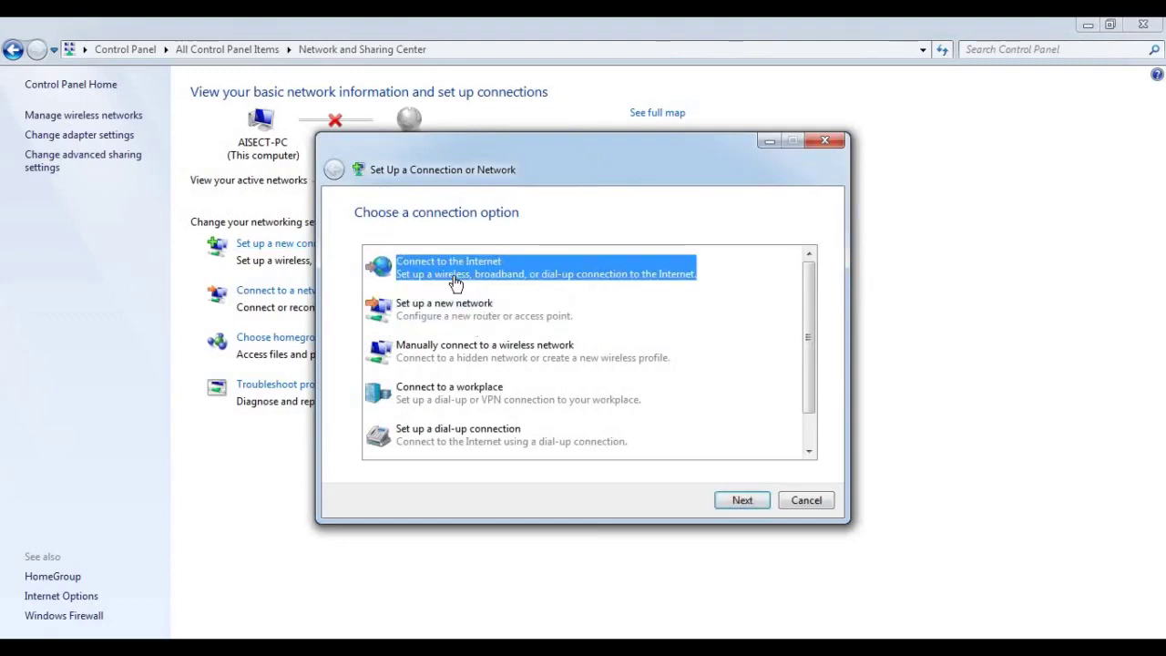
{"action": "left_click", "coordinate": [743, 501]}
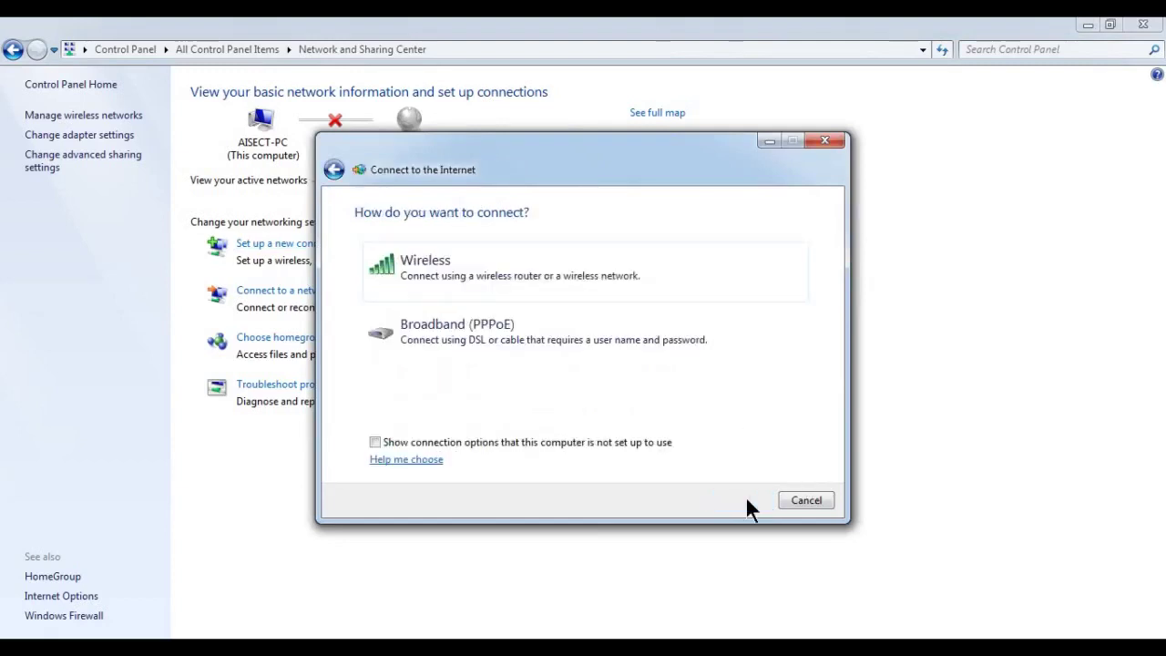
{"action": "left_click", "coordinate": [541, 282]}
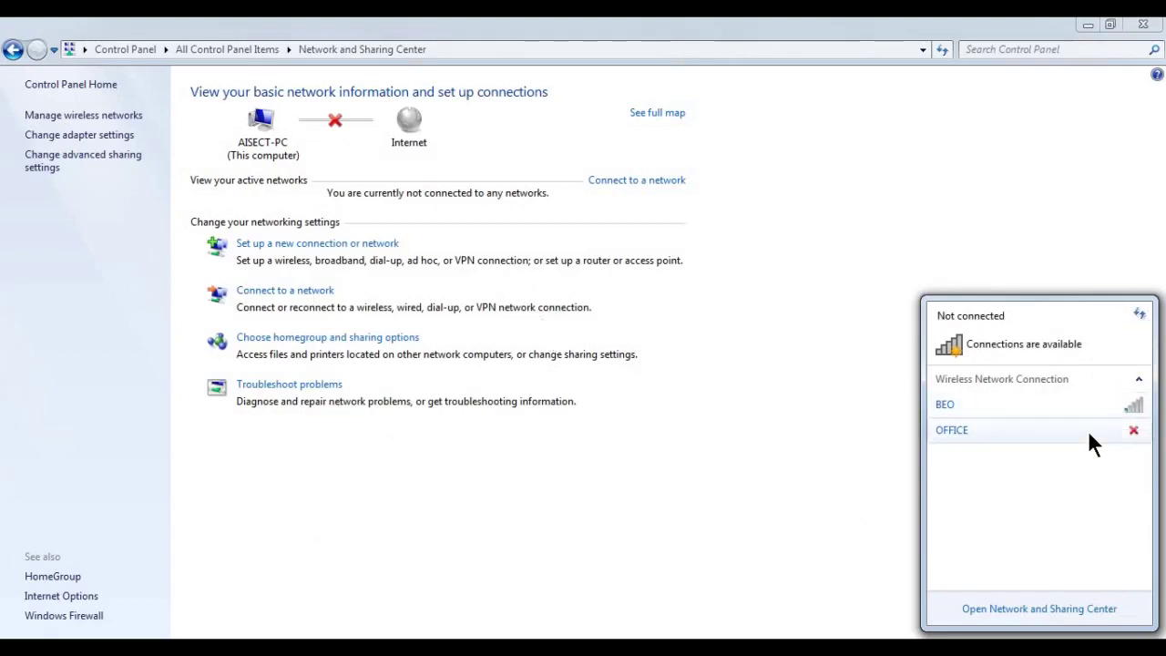
Examine the connection options of the OFFICE and BEO wireless networks and dismiss the network list.
{"action": "left_click", "coordinate": [990, 431]}
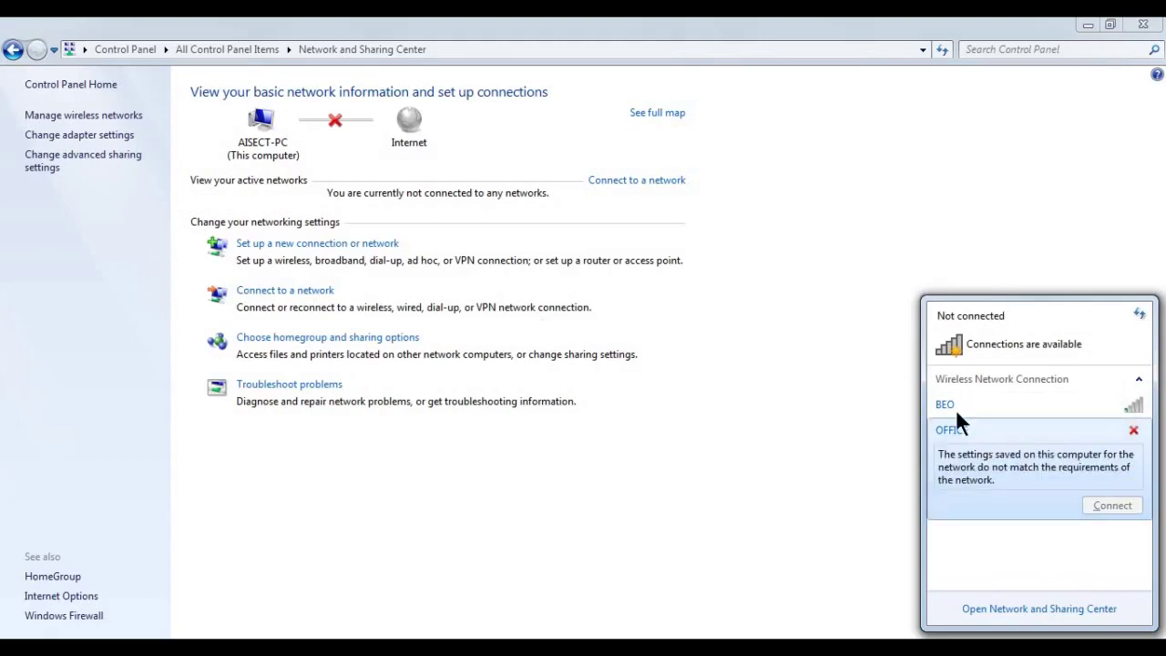
{"action": "left_click", "coordinate": [956, 409]}
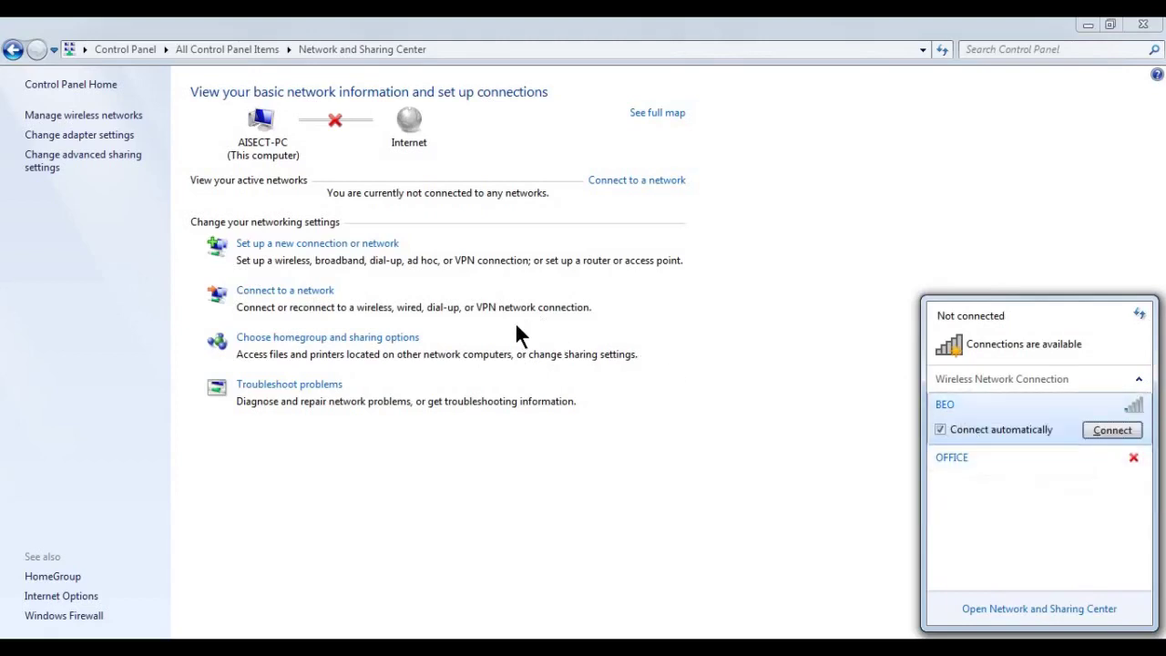
{"action": "left_click", "coordinate": [455, 502]}
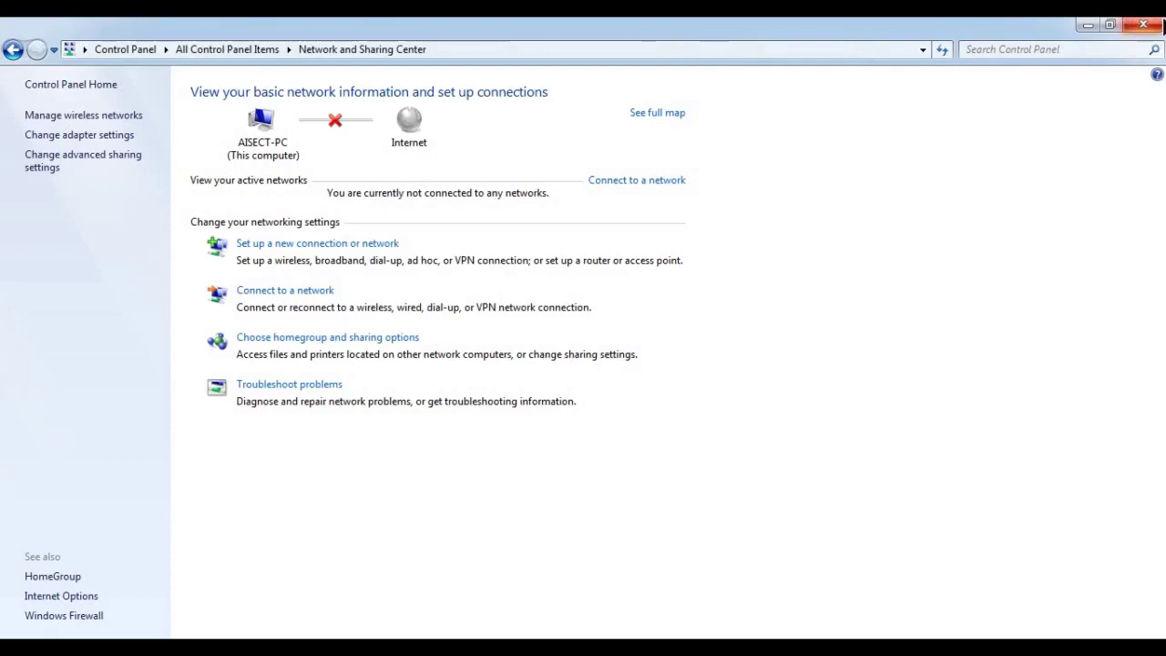
Close the Network and Sharing Center and reopen Control Panel from the accessories' system tools in a maximized window.
{"action": "left_click", "coordinate": [1150, 25]}
{"action": "left_click", "coordinate": [7, 611]}
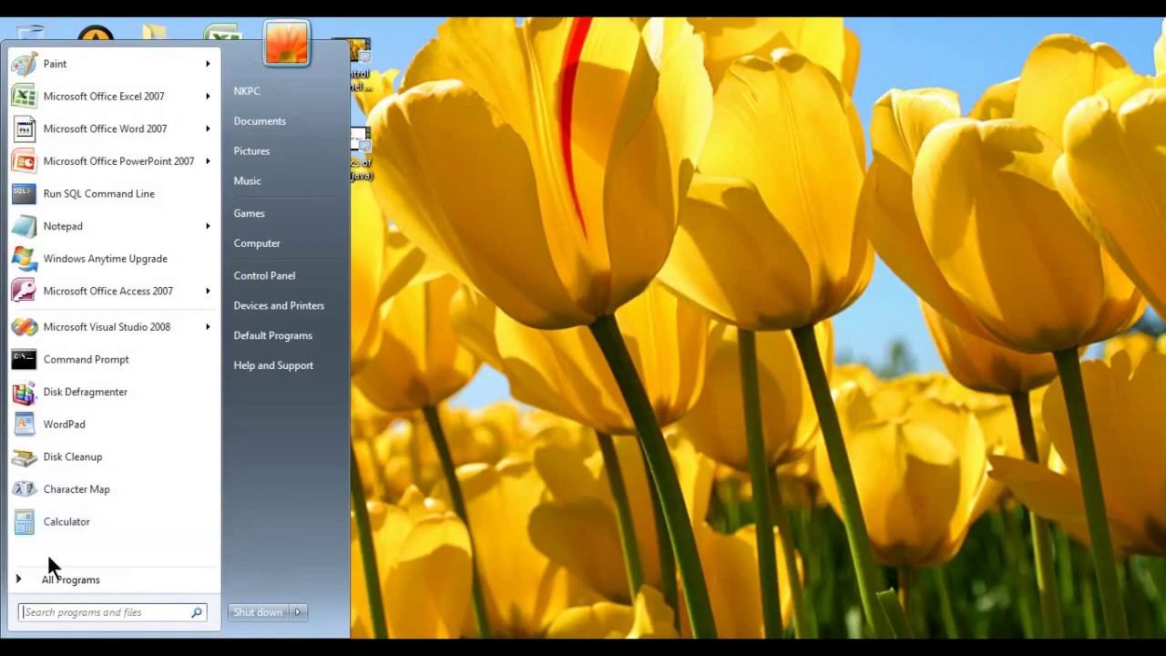
{"action": "left_click", "coordinate": [40, 581]}
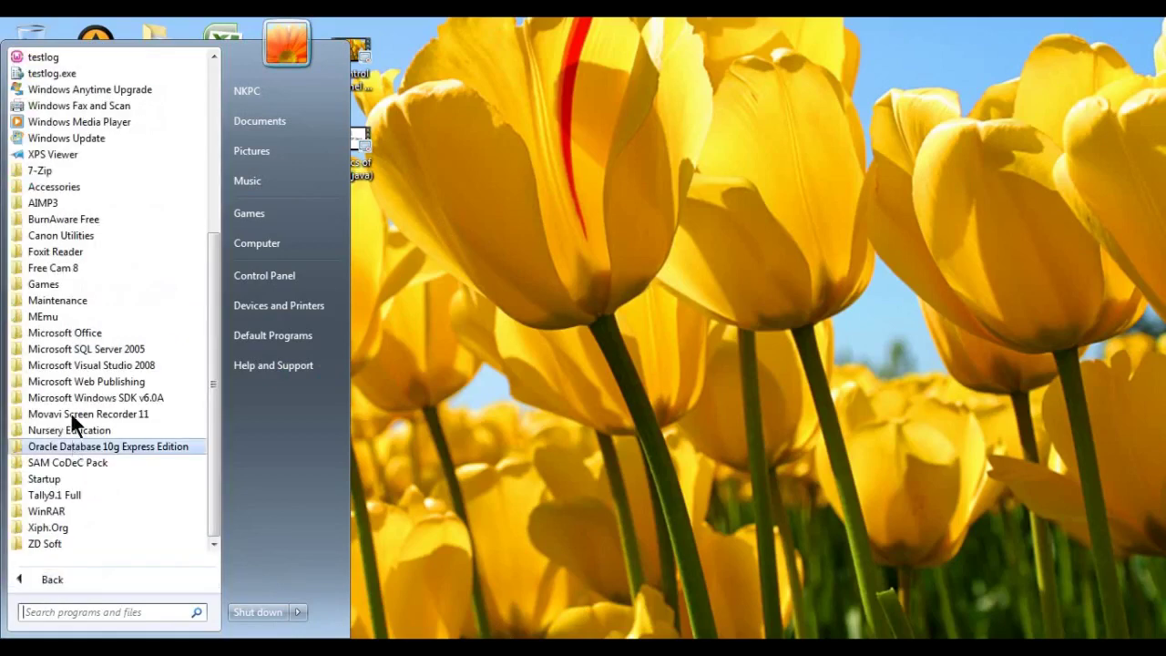
{"action": "left_click", "coordinate": [53, 186]}
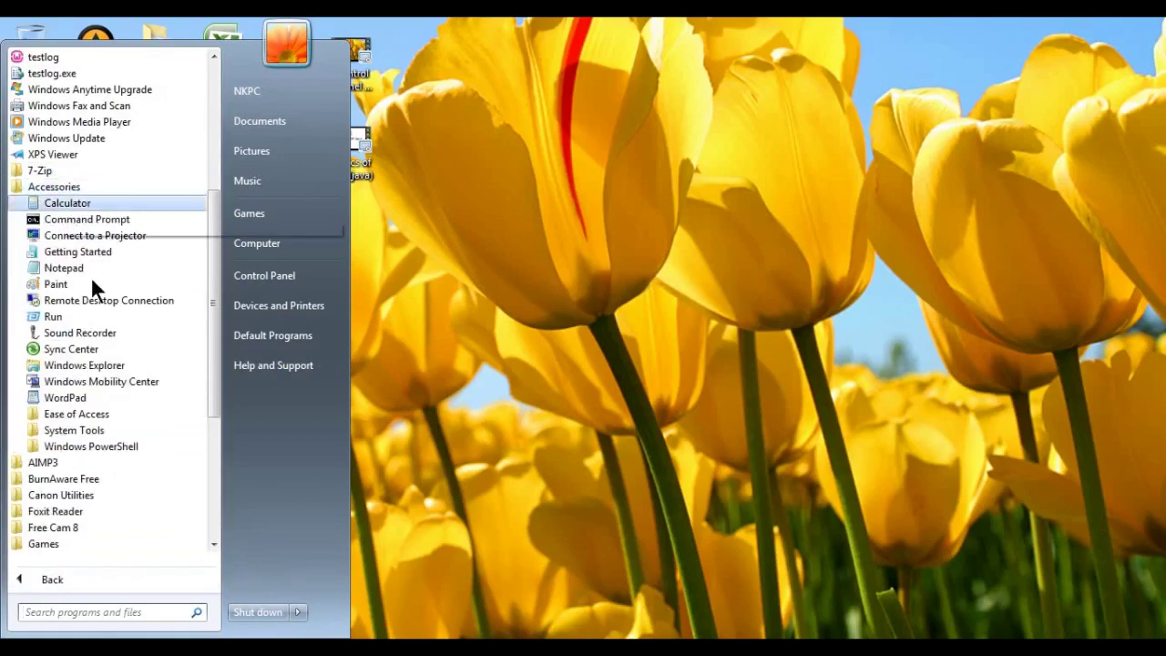
{"action": "left_click", "coordinate": [78, 430]}
{"action": "left_click", "coordinate": [80, 382]}
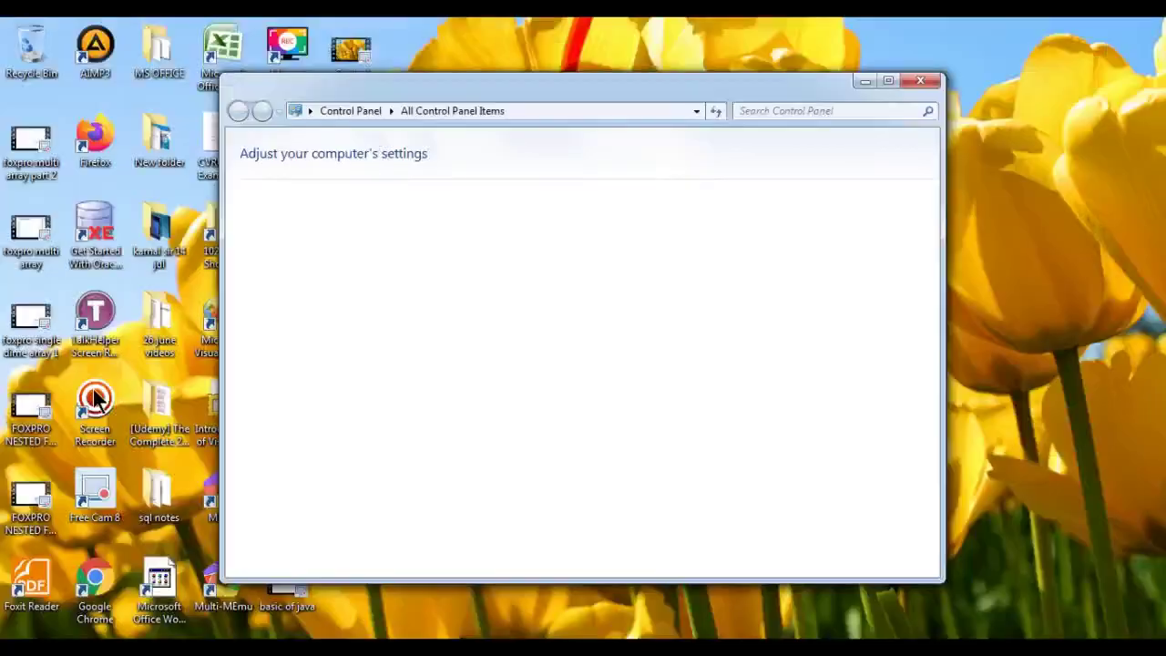
{"action": "left_click", "coordinate": [889, 82]}
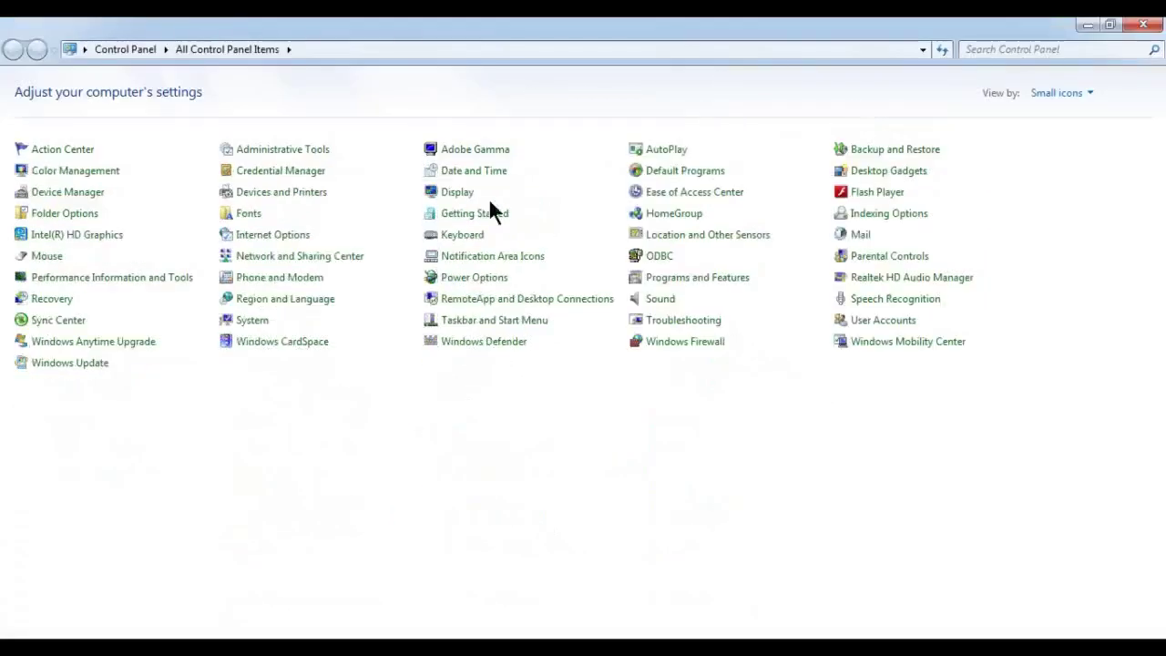
View the location information requested for Phone and Modem and cancel without entering any details.
{"action": "left_click", "coordinate": [279, 282]}
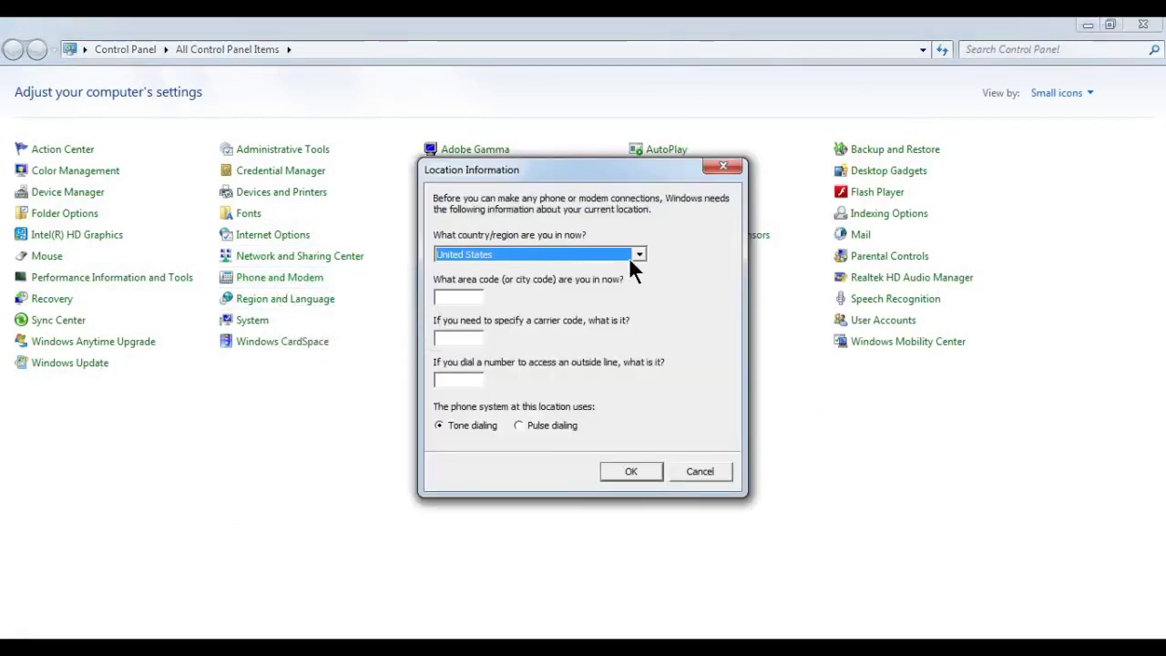
{"action": "left_click", "coordinate": [696, 472]}
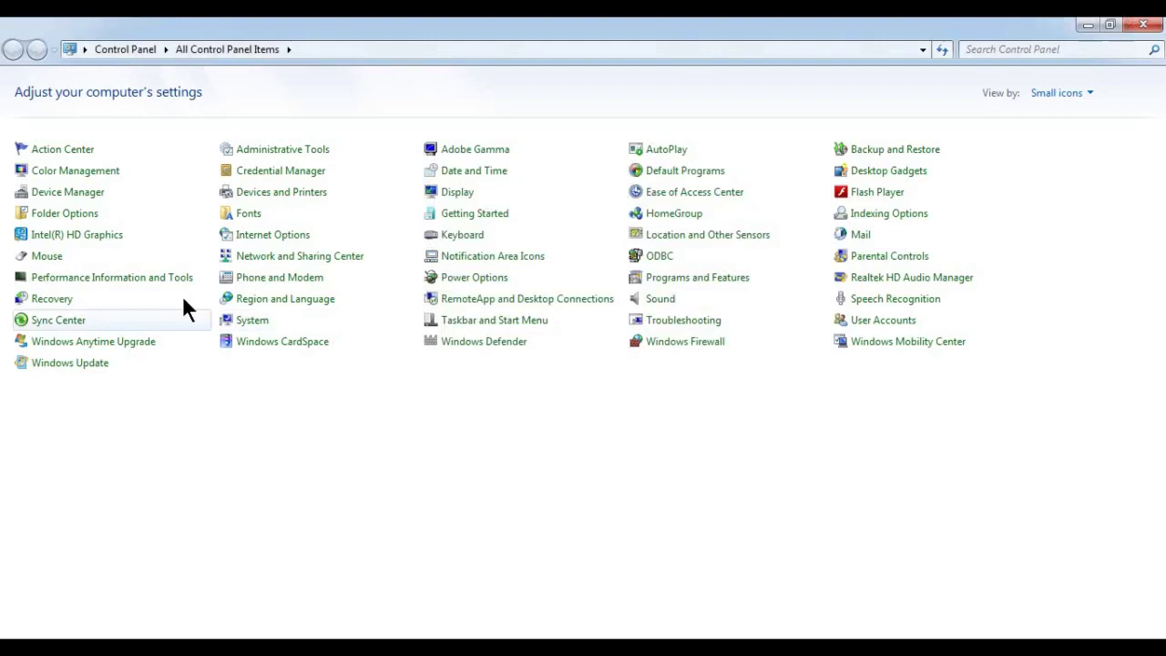
Set the Region and Language format to Hindi (India).
{"action": "left_click", "coordinate": [282, 303]}
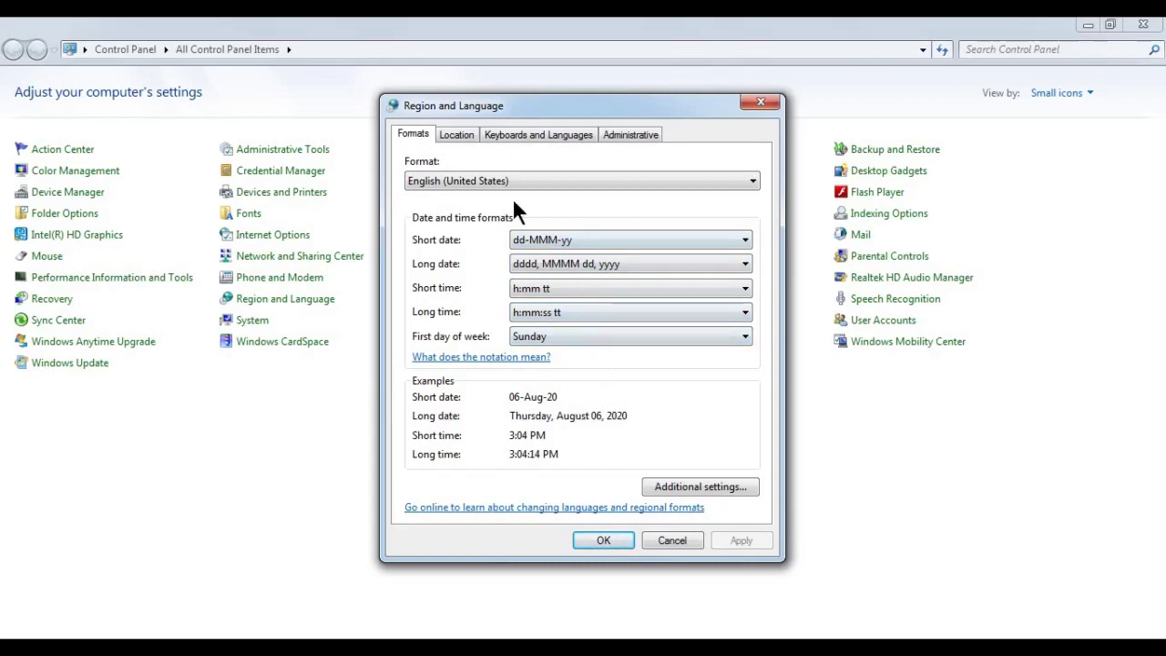
{"action": "left_click", "coordinate": [488, 179]}
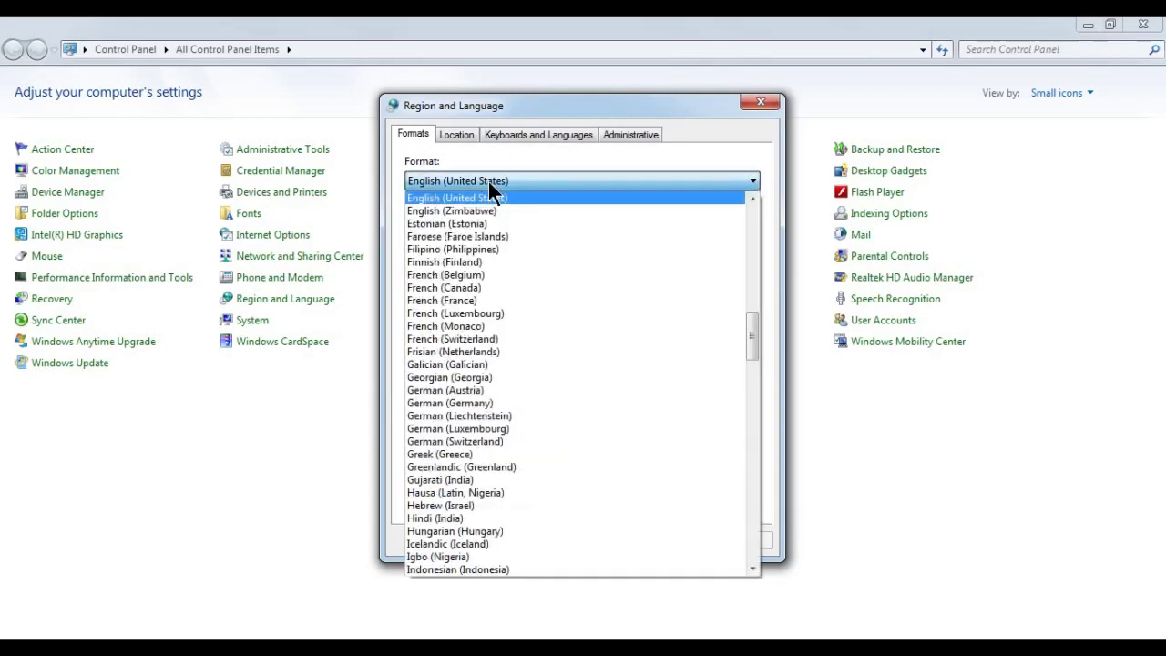
{"action": "left_click", "coordinate": [488, 181]}
{"action": "left_click", "coordinate": [488, 182]}
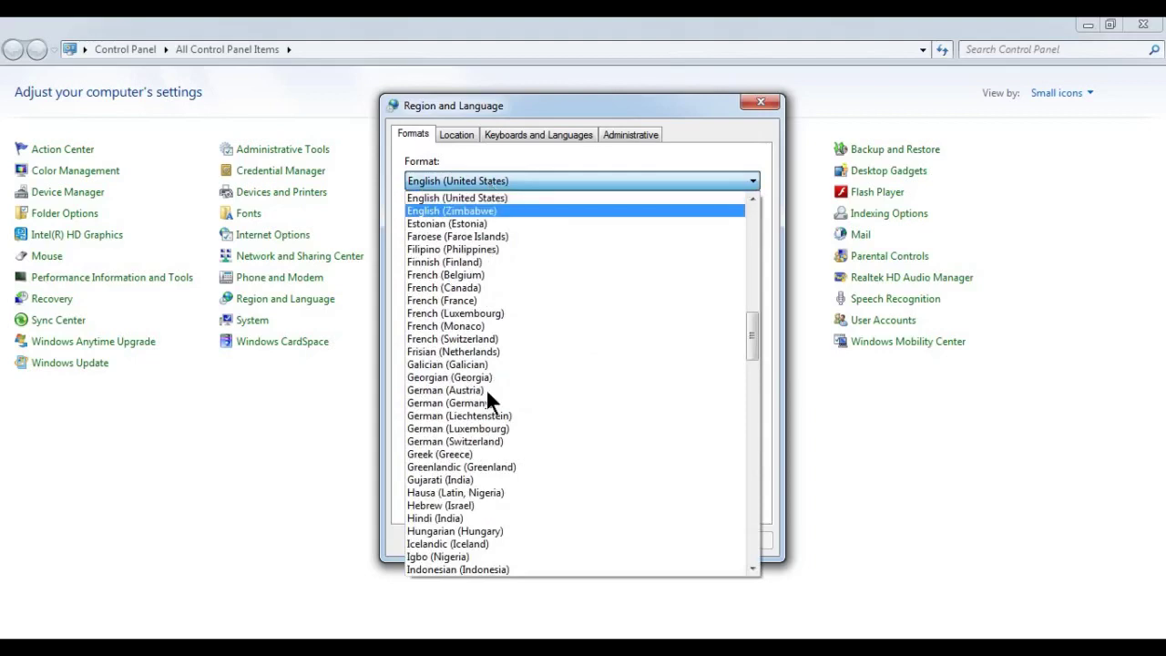
{"action": "left_click", "coordinate": [449, 519]}
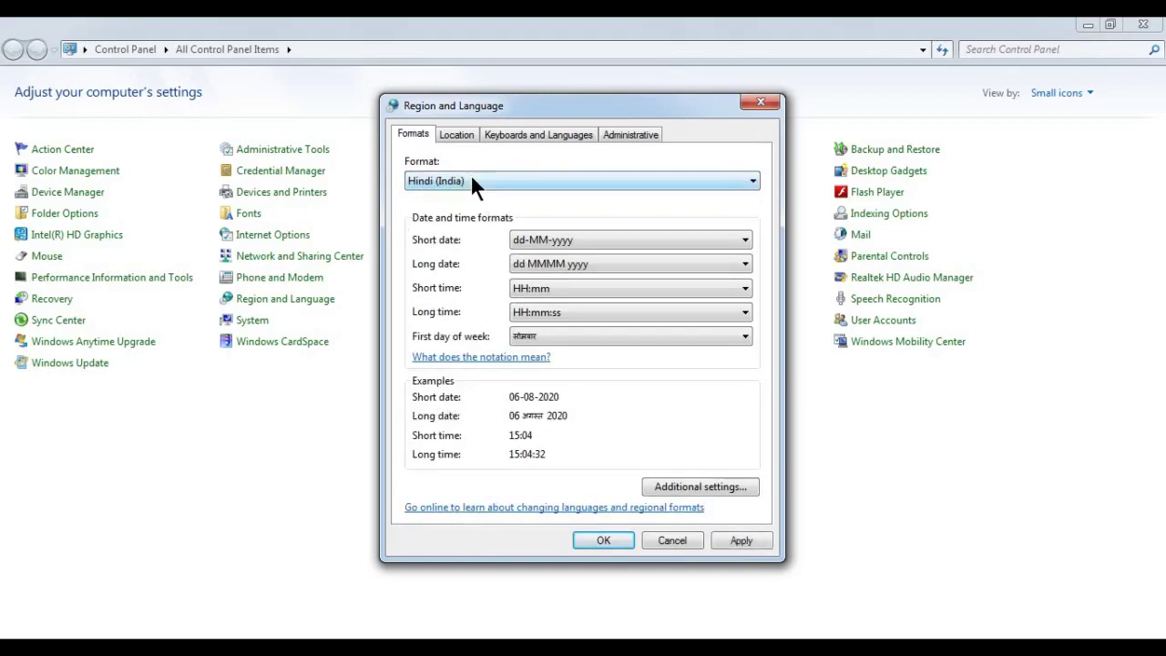
{"action": "left_click", "coordinate": [472, 179]}
{"action": "left_click", "coordinate": [711, 105]}
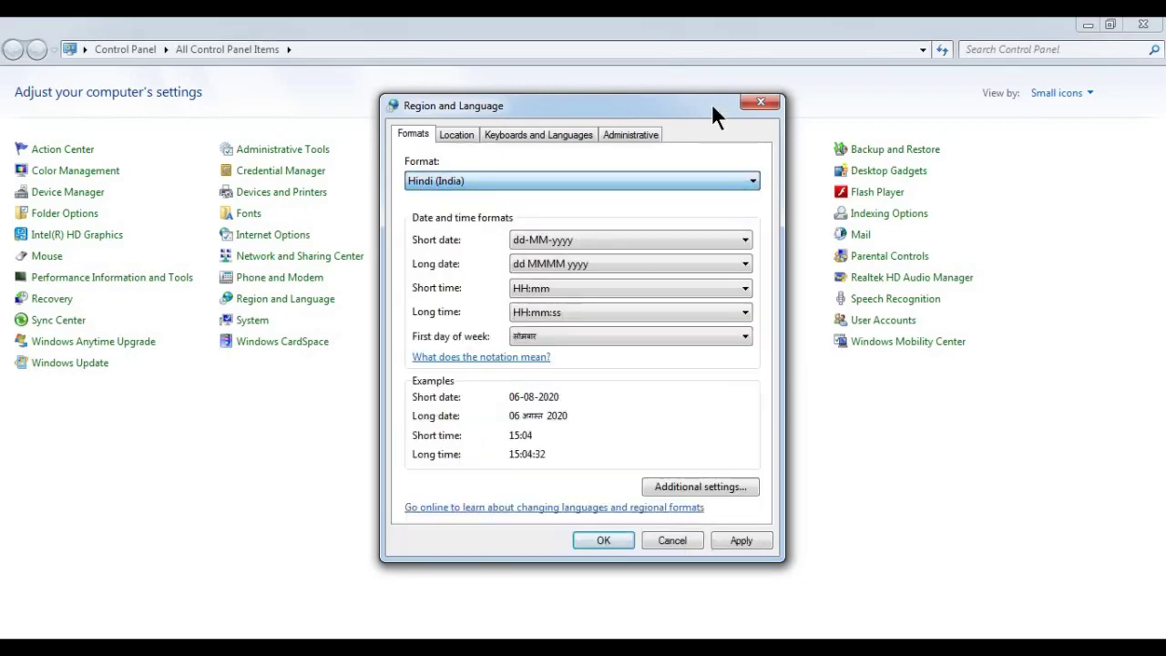
Examine the available short date, long date, short time and long time formats for the Hindi (India) region.
{"action": "left_click", "coordinate": [583, 240]}
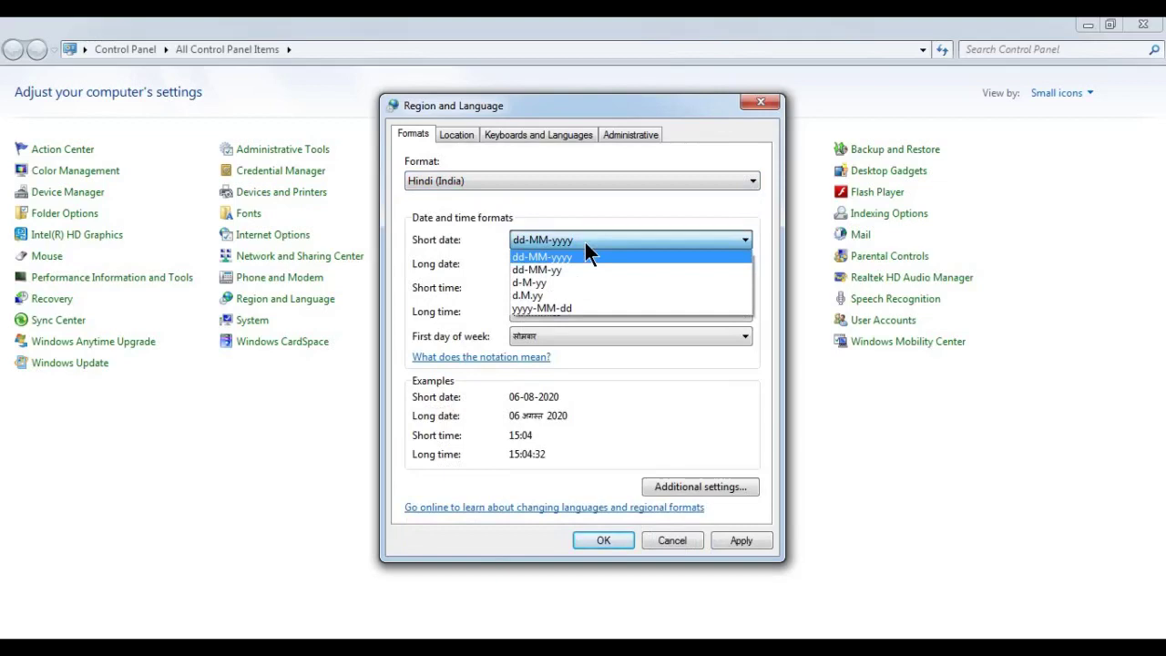
{"action": "left_click", "coordinate": [585, 243]}
{"action": "left_click", "coordinate": [591, 266]}
{"action": "left_click", "coordinate": [592, 269]}
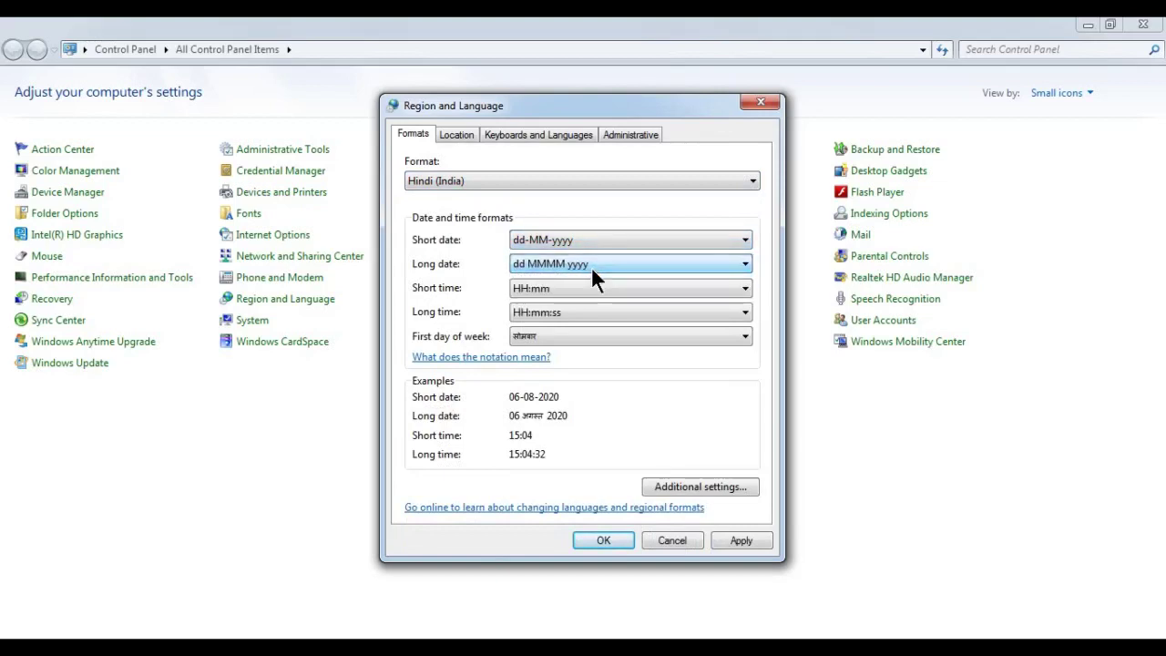
{"action": "left_click", "coordinate": [588, 288]}
{"action": "left_click", "coordinate": [588, 288]}
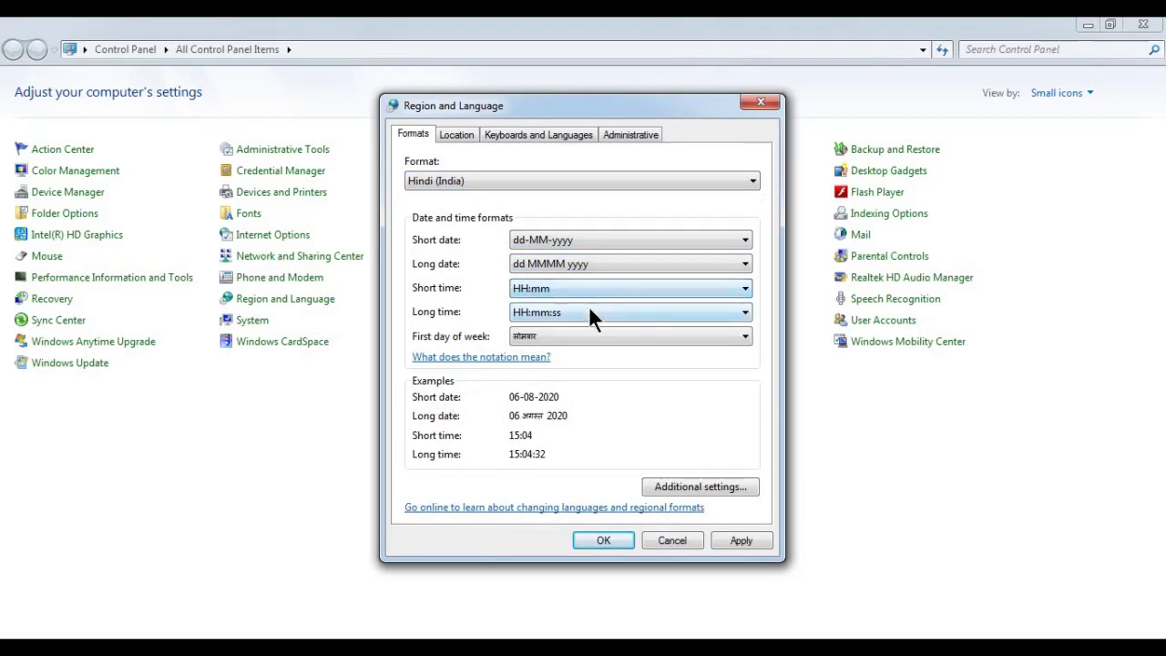
{"action": "left_click", "coordinate": [588, 309]}
{"action": "left_click", "coordinate": [589, 310]}
Examine the list of countries offered for the current location in Region and Language.
{"action": "left_click", "coordinate": [456, 135]}
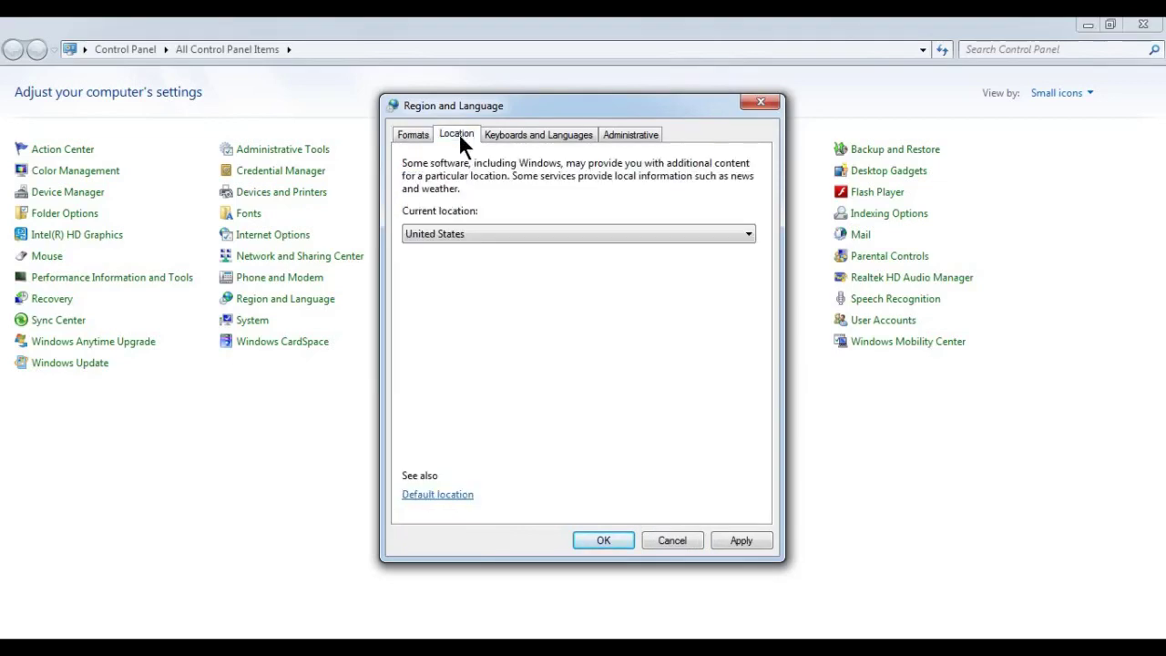
{"action": "left_click", "coordinate": [497, 234]}
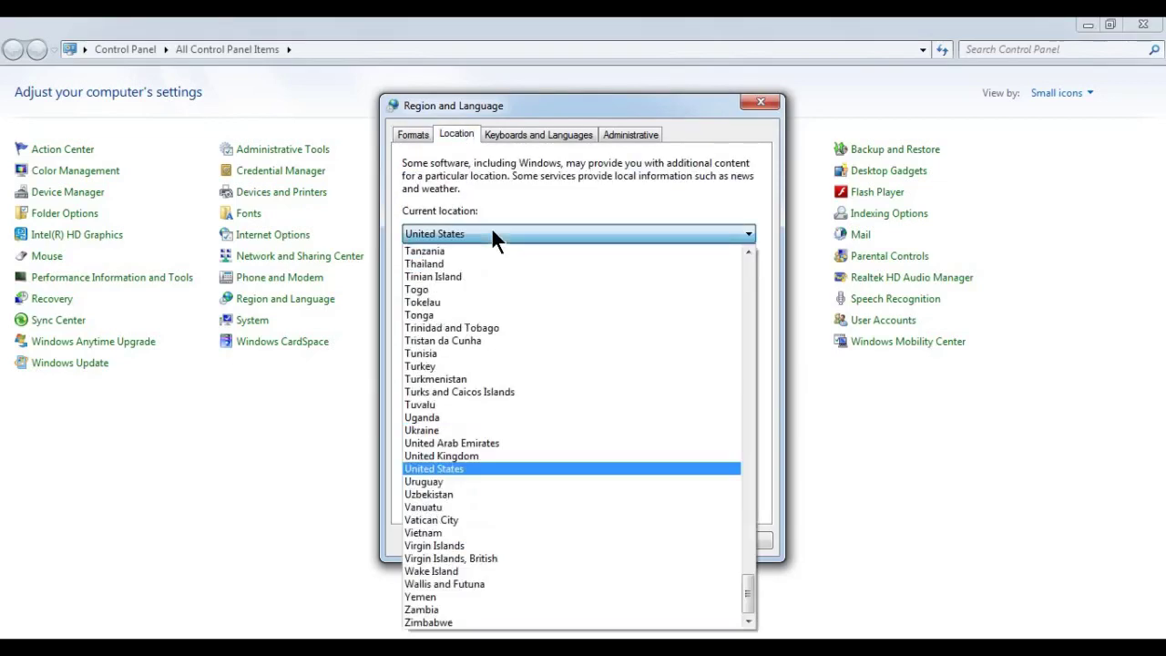
{"action": "left_click", "coordinate": [495, 231]}
{"action": "left_click", "coordinate": [495, 232]}
Open the keyboard settings of Region and Language and examine the installed input services and the default input language choices.
{"action": "left_click", "coordinate": [510, 138]}
{"action": "left_click", "coordinate": [511, 135]}
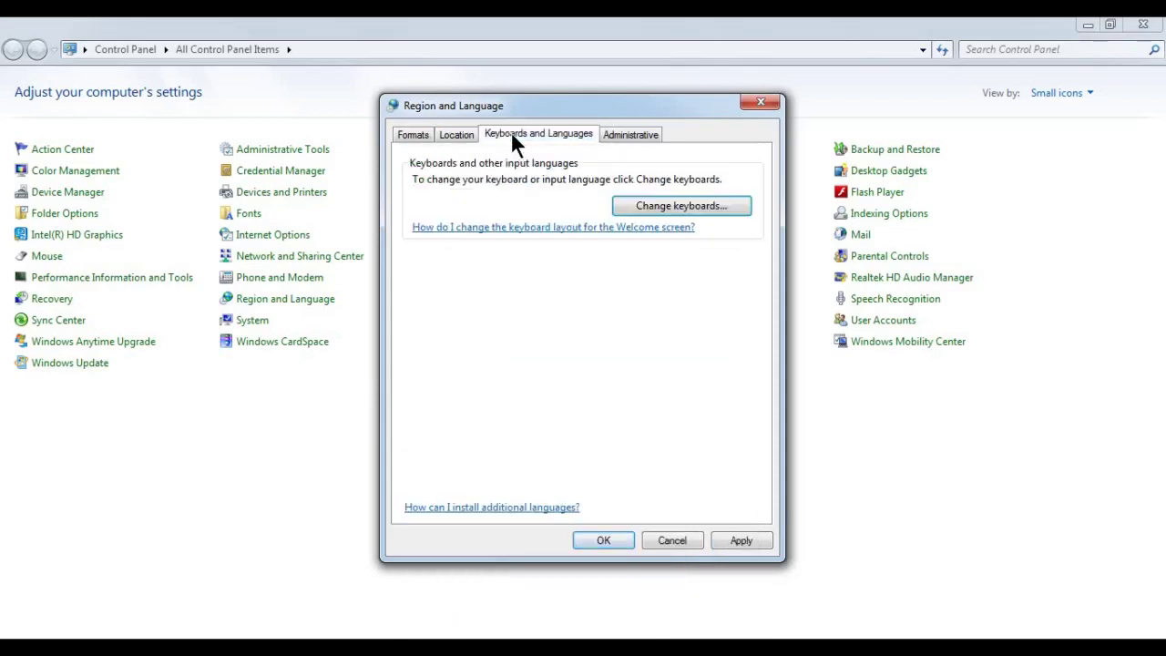
{"action": "left_click", "coordinate": [658, 201]}
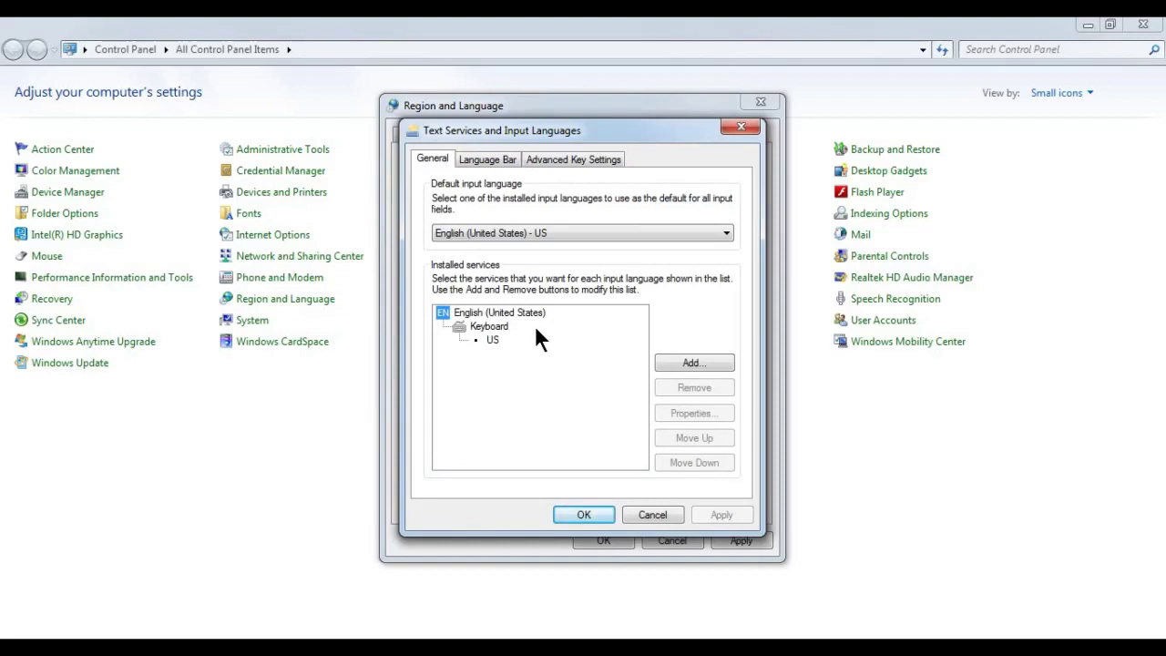
{"action": "left_click", "coordinate": [484, 316]}
{"action": "left_click", "coordinate": [484, 326]}
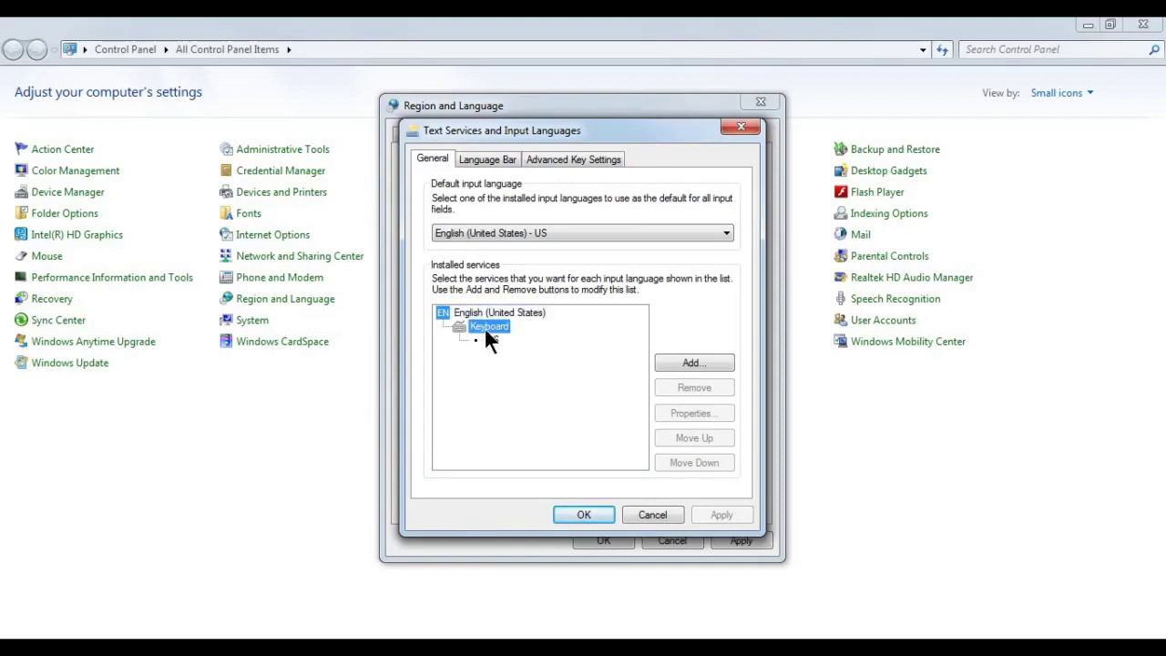
{"action": "left_click", "coordinate": [498, 238]}
{"action": "left_click", "coordinate": [498, 230]}
{"action": "left_click", "coordinate": [500, 232]}
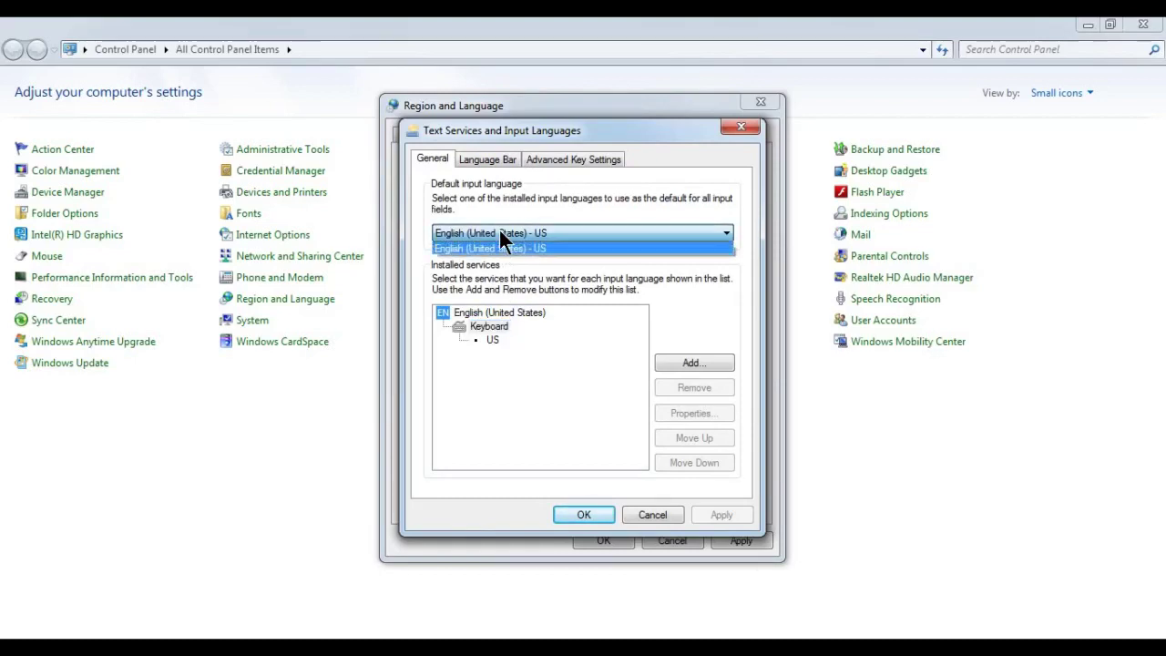
{"action": "left_click", "coordinate": [499, 230]}
Open the list of input languages that can be added and look through it for Hindi (India).
{"action": "left_click", "coordinate": [690, 361]}
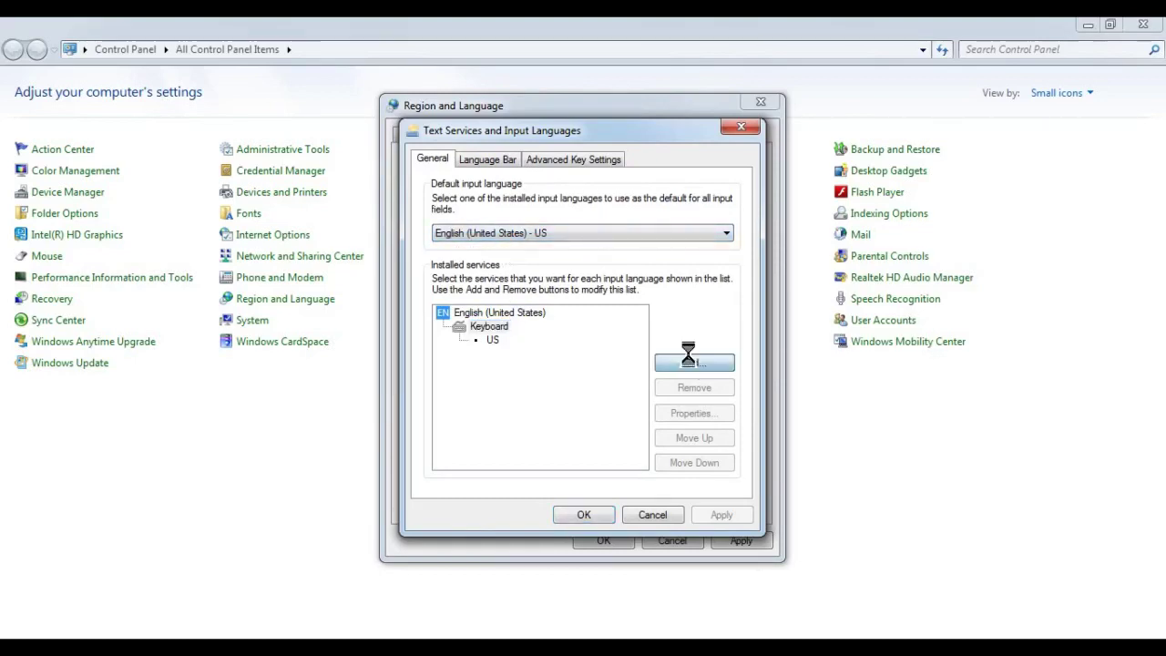
{"action": "scroll", "coordinate": [493, 268], "scroll_direction": "down", "scroll_amount": 15}
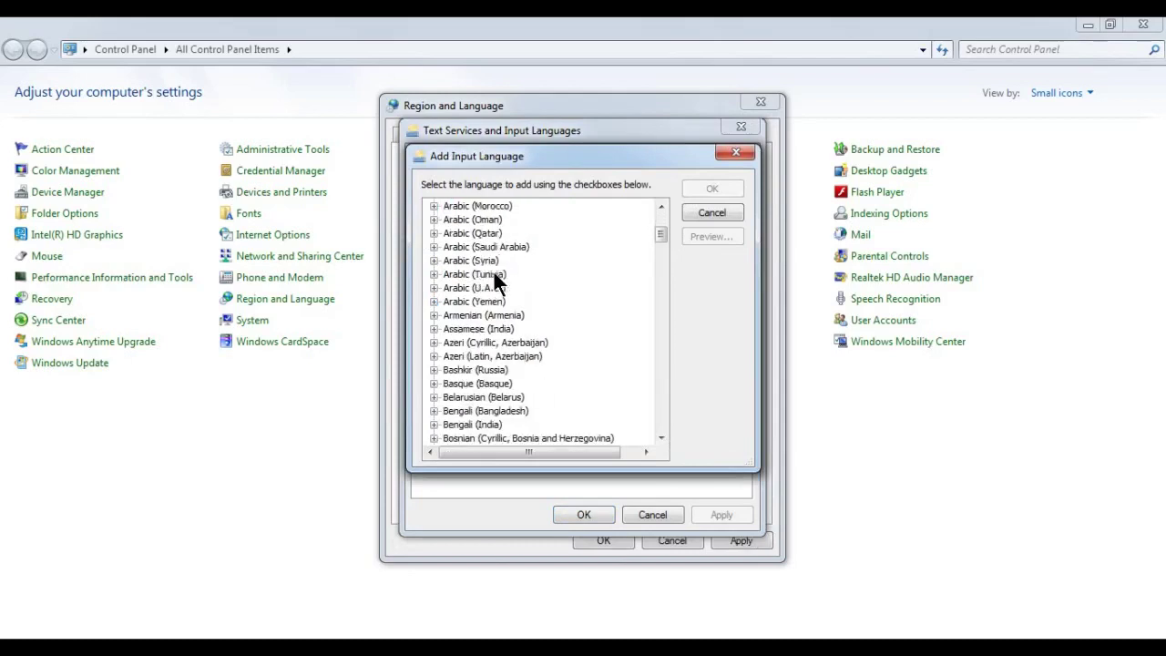
{"action": "scroll", "coordinate": [494, 270], "scroll_direction": "down", "scroll_amount": 1}
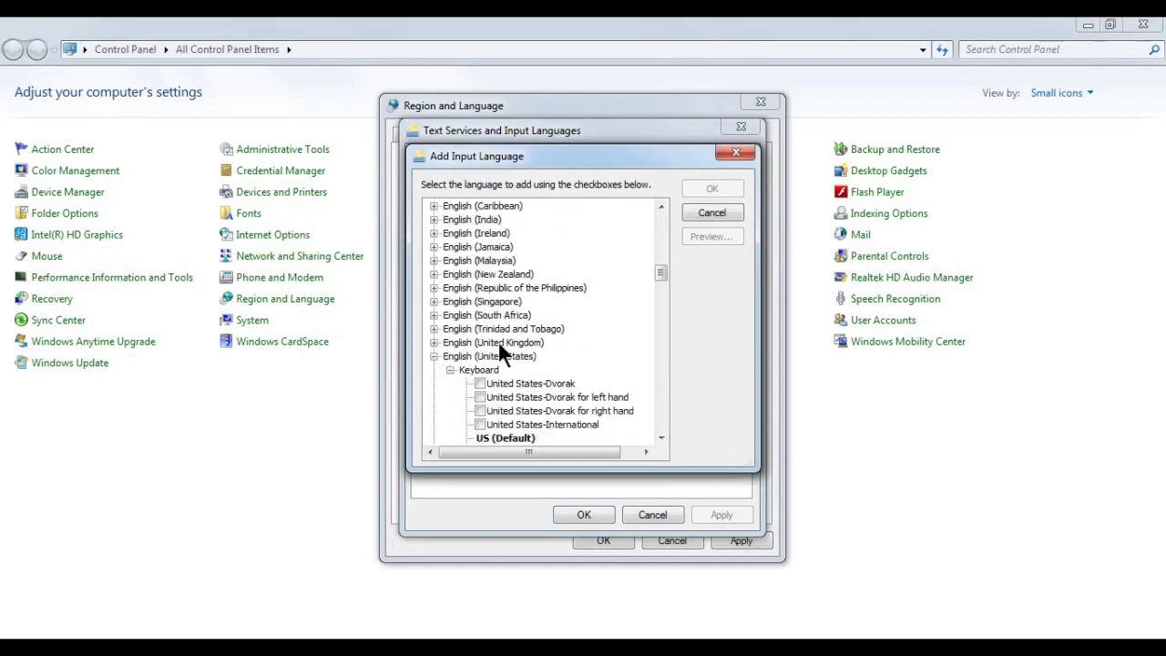
{"action": "scroll", "coordinate": [492, 336], "scroll_direction": "up", "scroll_amount": 9}
{"action": "scroll", "coordinate": [492, 336], "scroll_direction": "down", "scroll_amount": 2}
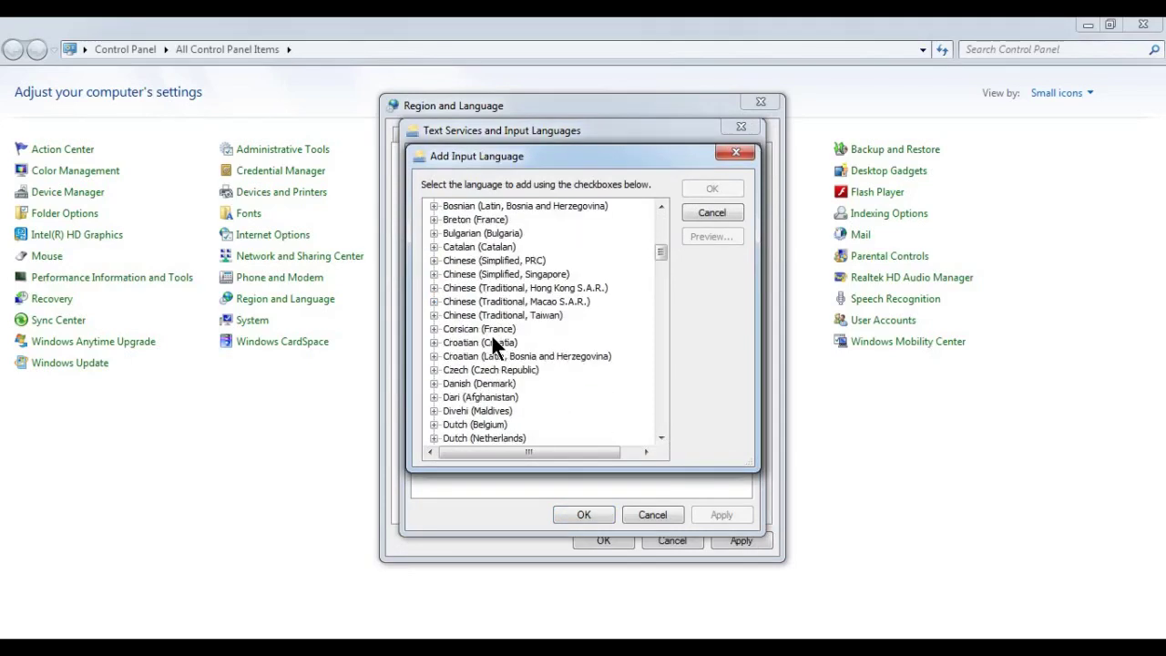
{"action": "scroll", "coordinate": [492, 336], "scroll_direction": "down", "scroll_amount": 3}
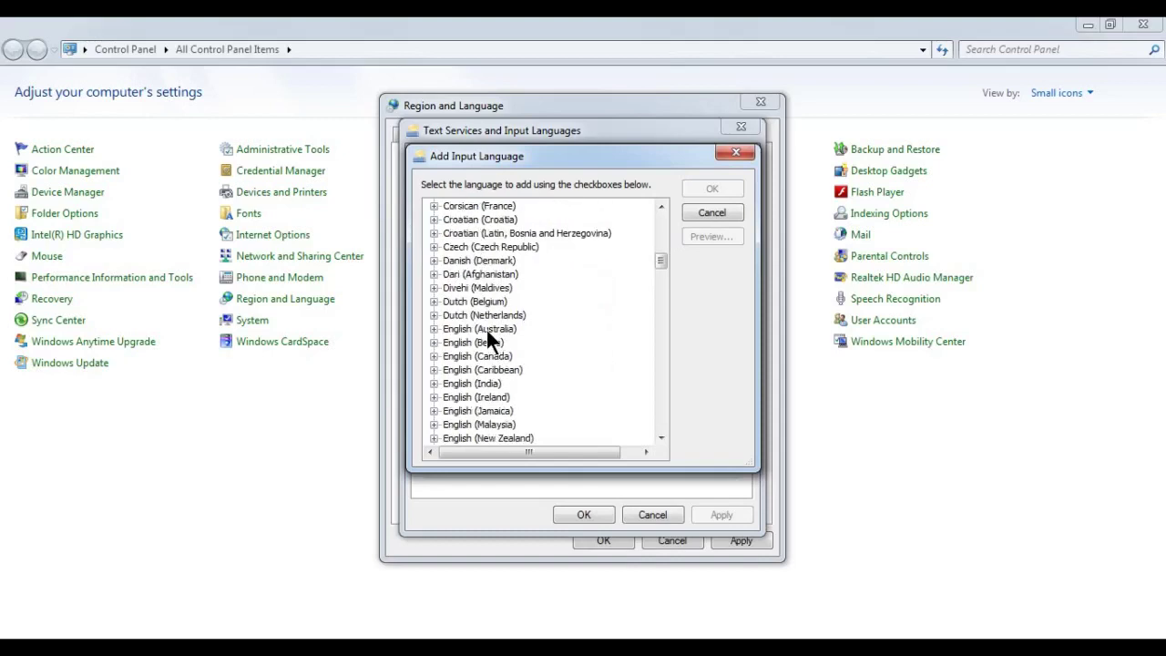
{"action": "scroll", "coordinate": [486, 328], "scroll_direction": "down", "scroll_amount": 4}
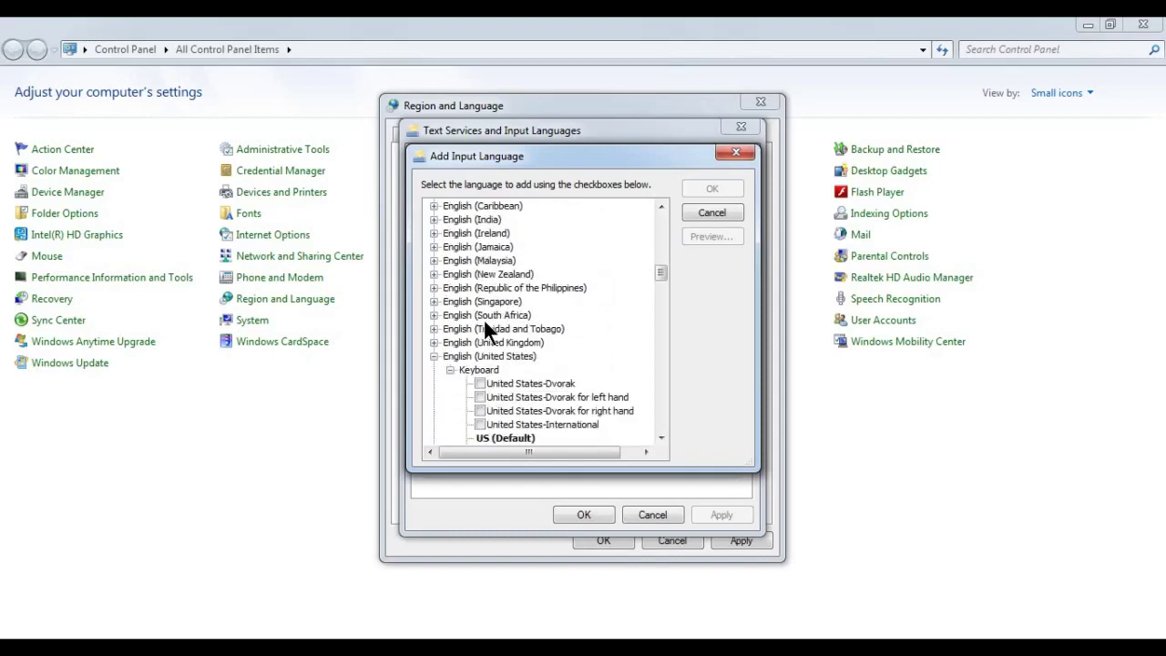
{"action": "scroll", "coordinate": [486, 328], "scroll_direction": "down", "scroll_amount": 3}
{"action": "scroll", "coordinate": [485, 328], "scroll_direction": "down", "scroll_amount": 5}
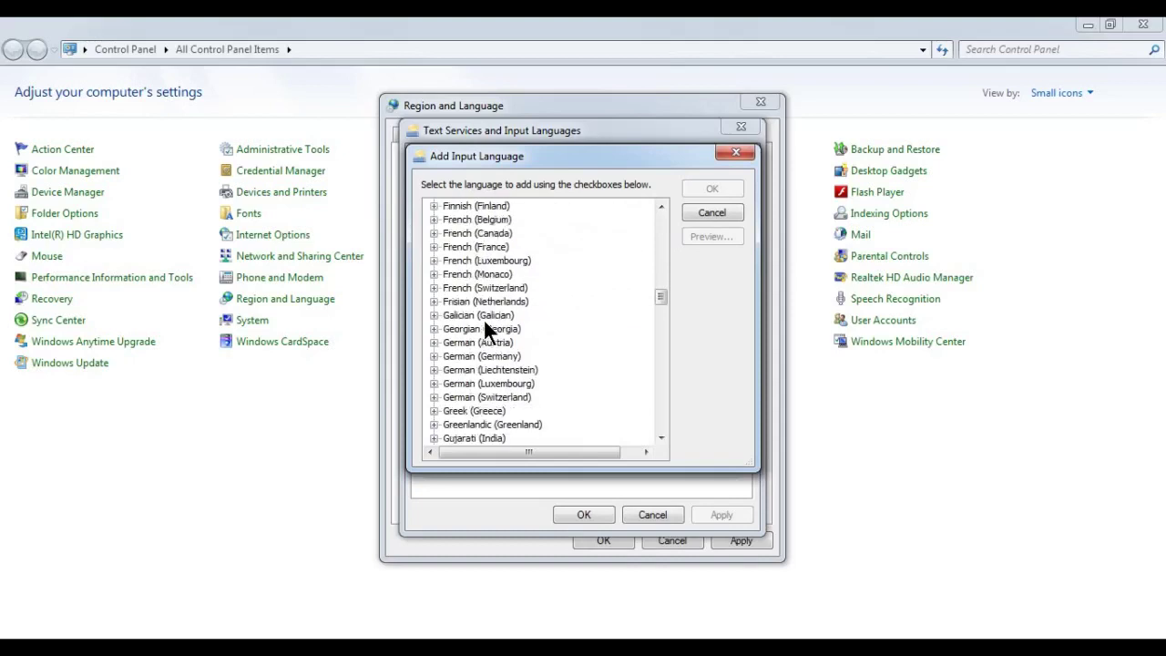
{"action": "scroll", "coordinate": [486, 330], "scroll_direction": "down", "scroll_amount": 5}
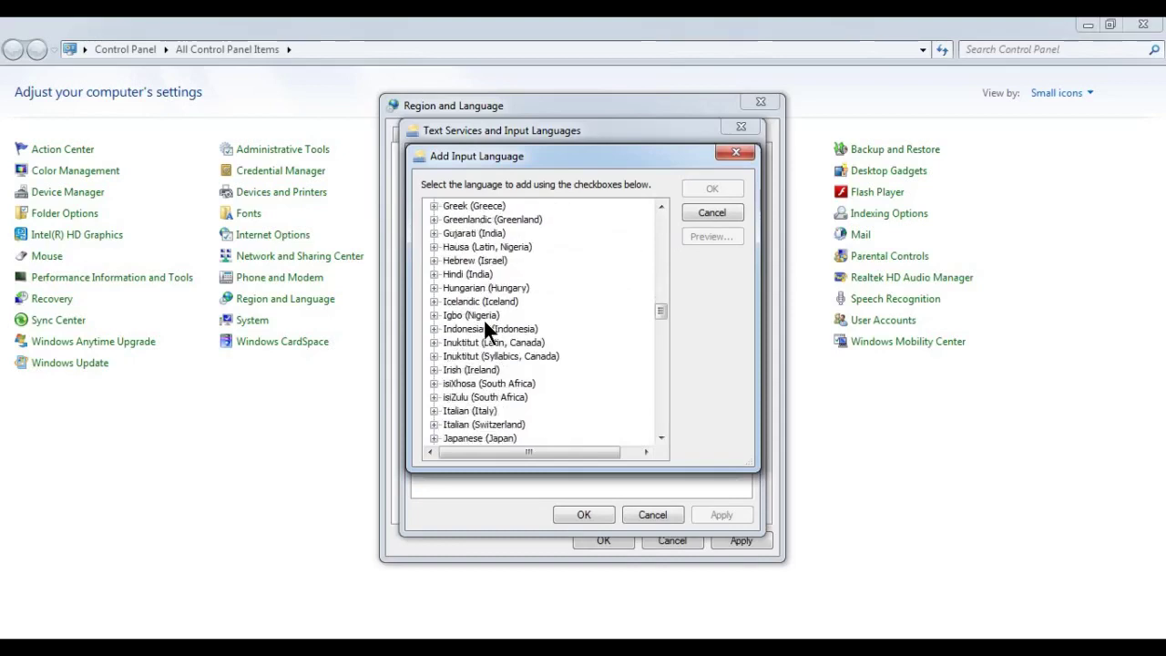
Add the Devanagari - INSCRIPT and Hindi Traditional keyboards for Hindi (India) and apply the change.
{"action": "left_click", "coordinate": [451, 275]}
{"action": "left_click", "coordinate": [436, 275]}
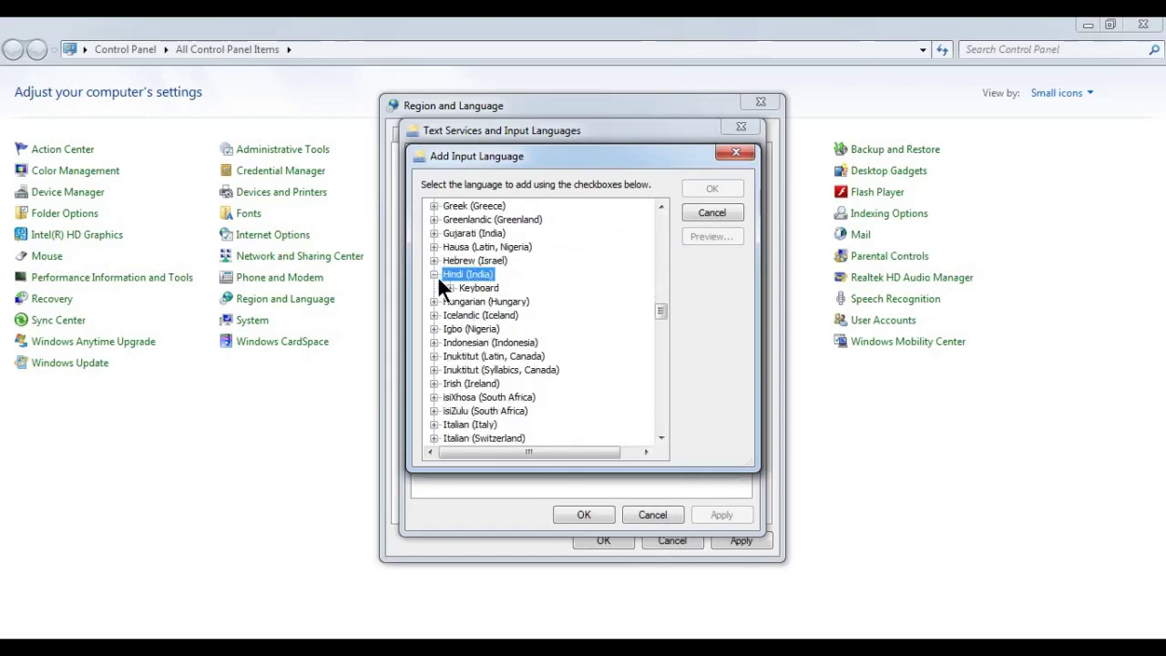
{"action": "left_click", "coordinate": [432, 275]}
{"action": "left_click", "coordinate": [434, 274]}
{"action": "left_click", "coordinate": [434, 274]}
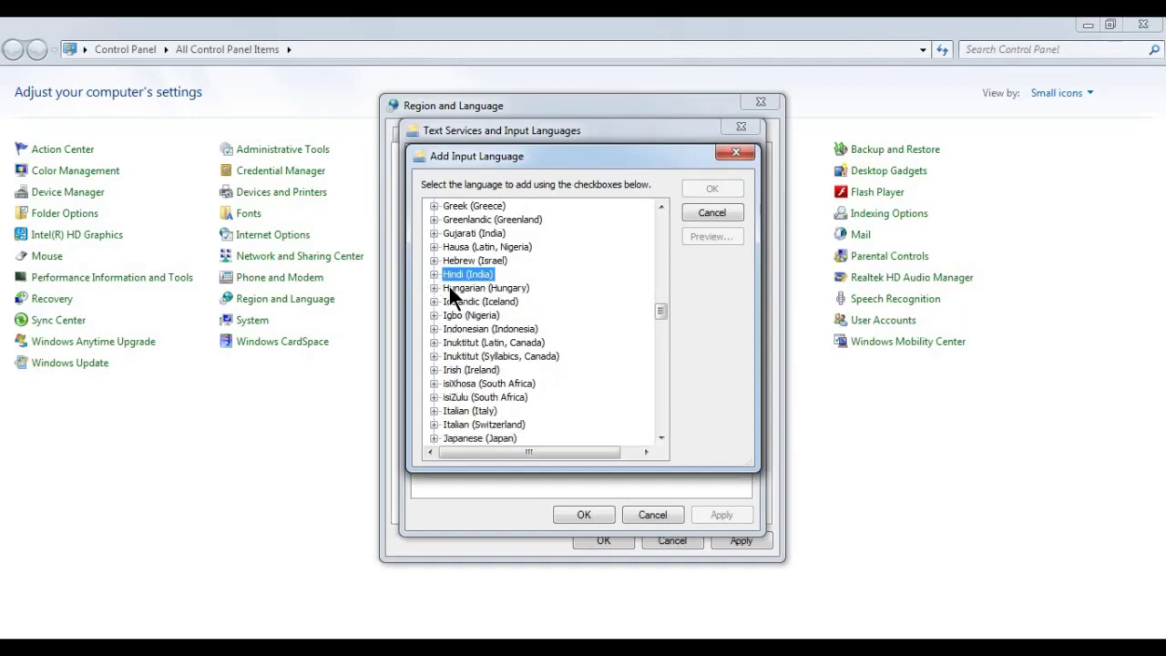
{"action": "left_click", "coordinate": [457, 288]}
{"action": "left_click", "coordinate": [469, 275]}
{"action": "left_click", "coordinate": [436, 274]}
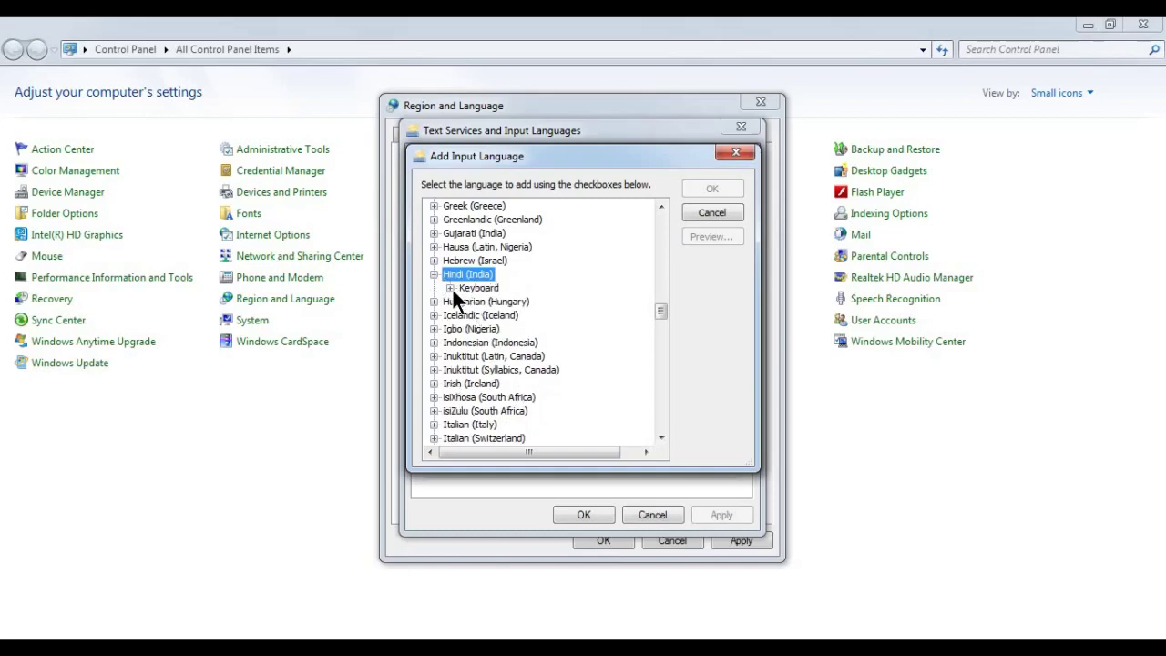
{"action": "left_click", "coordinate": [450, 288]}
{"action": "left_click", "coordinate": [480, 302]}
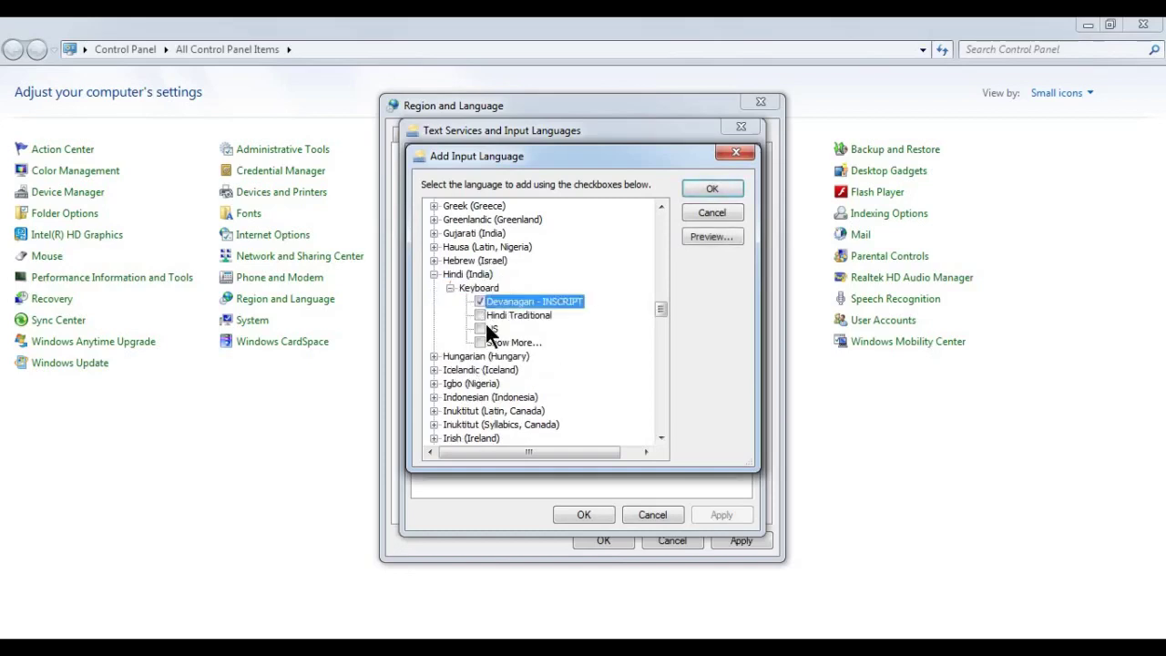
{"action": "left_click", "coordinate": [481, 316]}
{"action": "left_click", "coordinate": [481, 329]}
{"action": "left_click", "coordinate": [492, 343]}
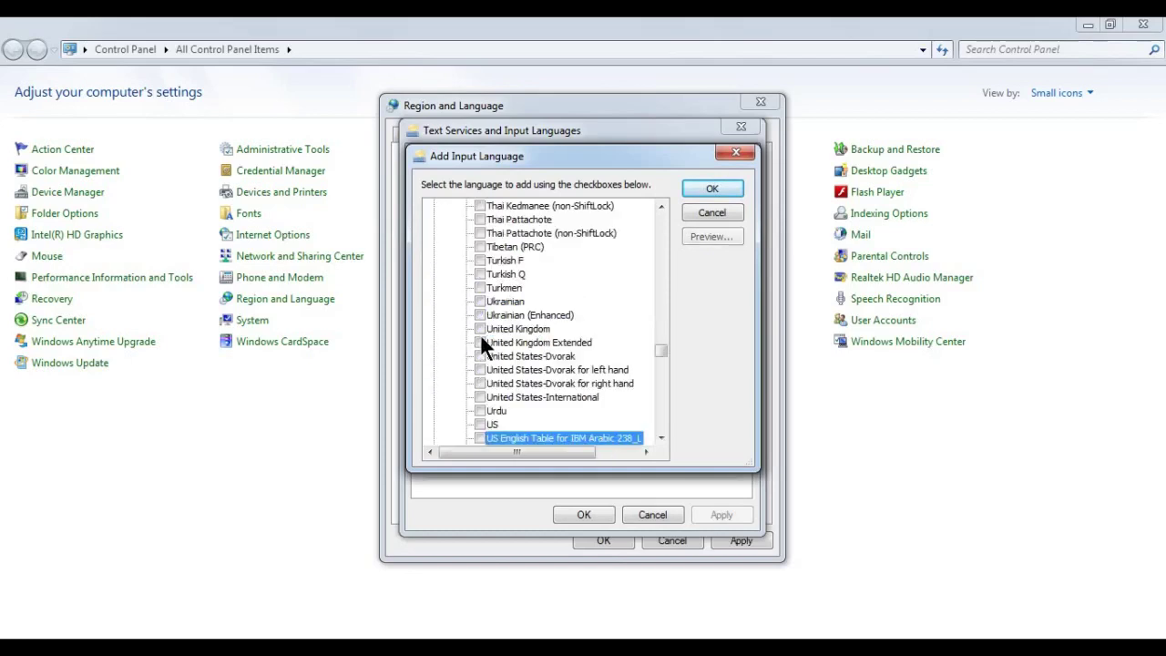
{"action": "left_click", "coordinate": [710, 188]}
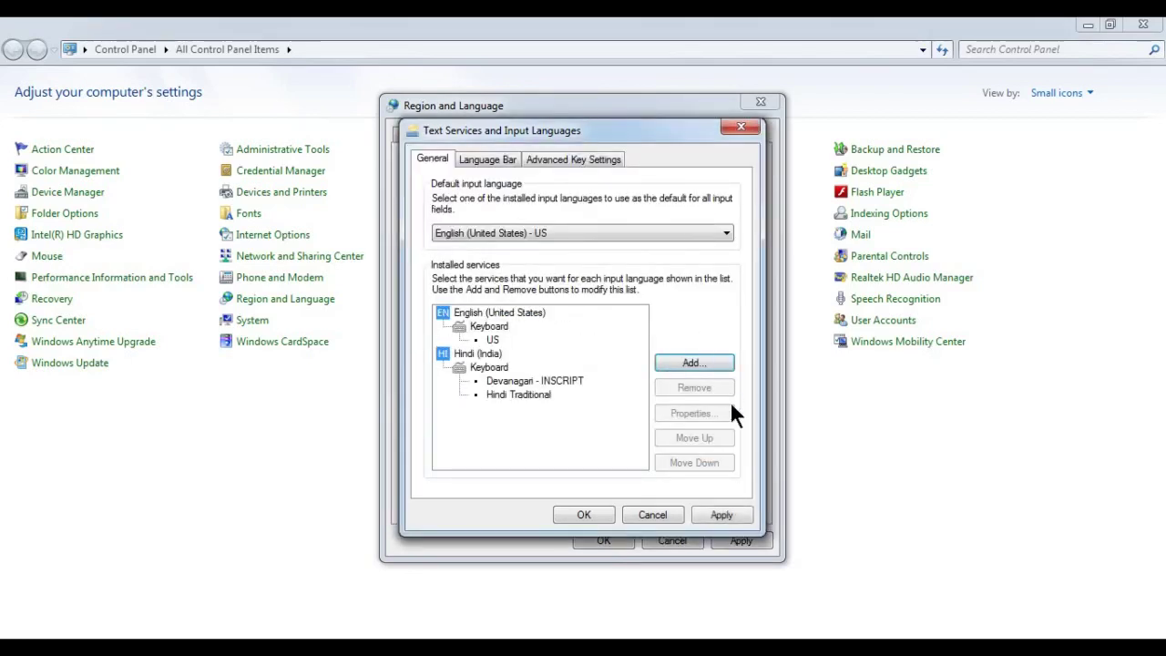
{"action": "left_click", "coordinate": [466, 363]}
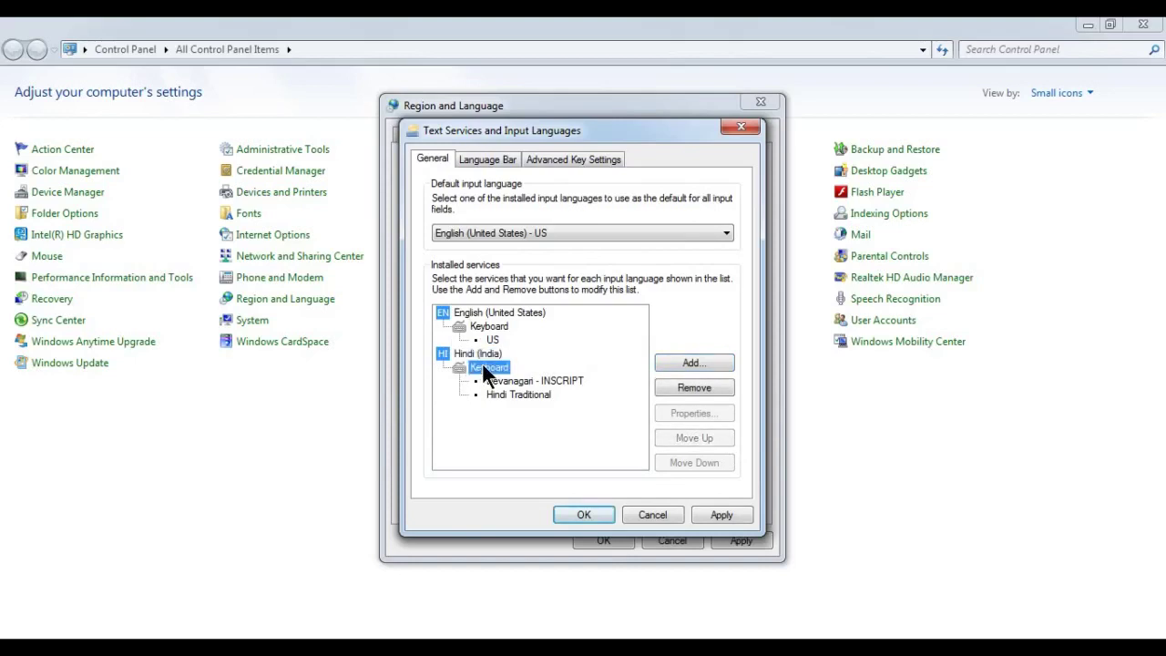
{"action": "left_click", "coordinate": [705, 515]}
Switch to a new Notepad document and enter the sample text "gdgdfgfd" to test the keyboard input.
{"action": "key", "text": "super"}
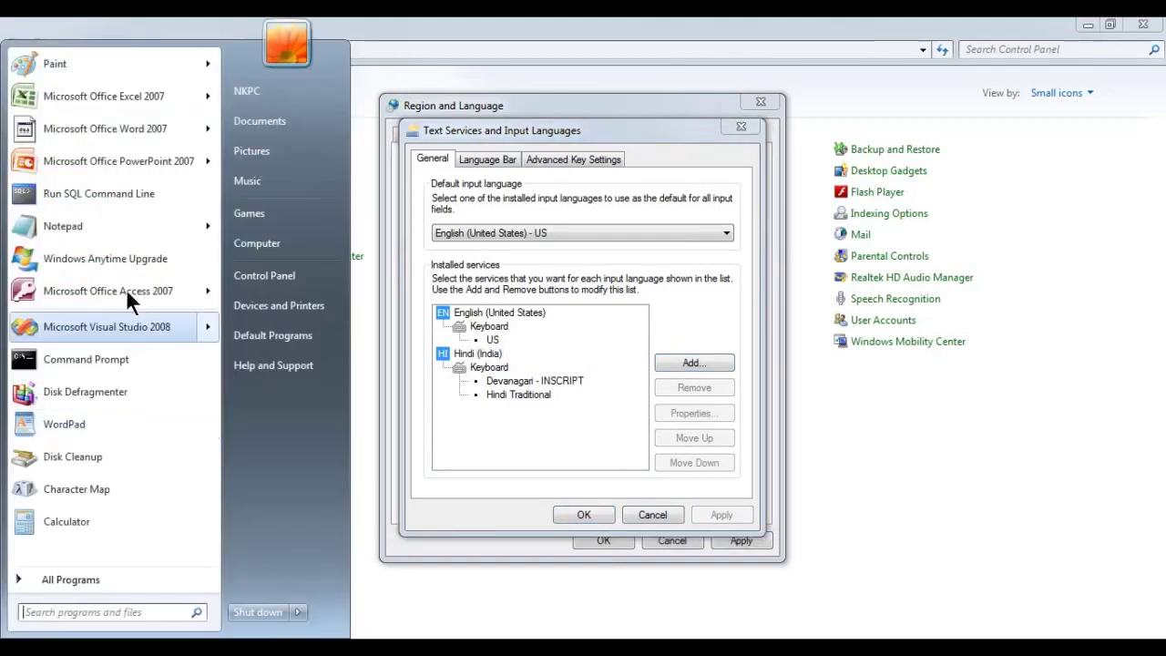
{"action": "left_click", "coordinate": [90, 226]}
{"action": "type", "text": "gdgdf"}
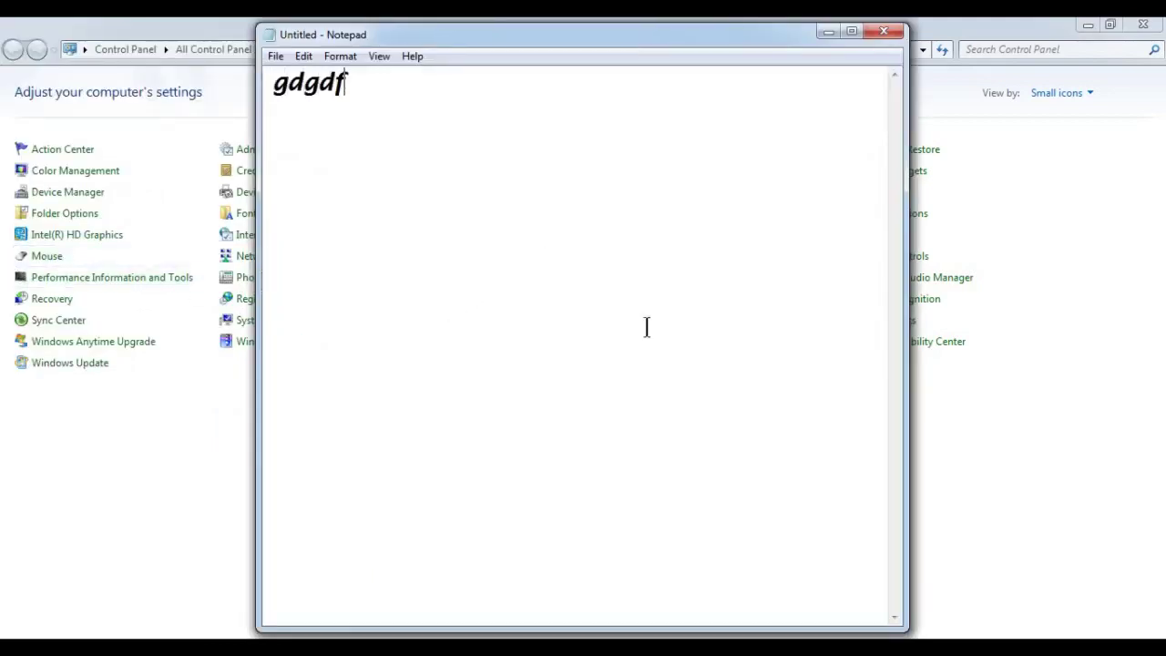
{"action": "type", "text": "gfd"}
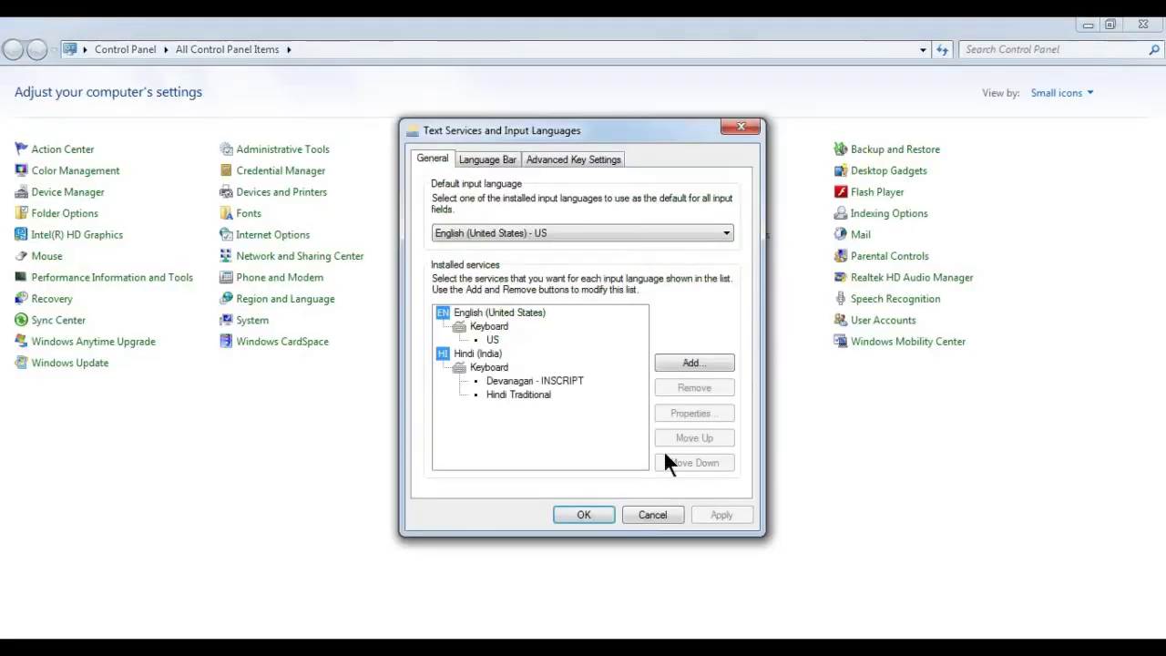
Set the default input language to Hindi (India) - Hindi Traditional, apply it and close the input language settings.
{"action": "left_click", "coordinate": [550, 375]}
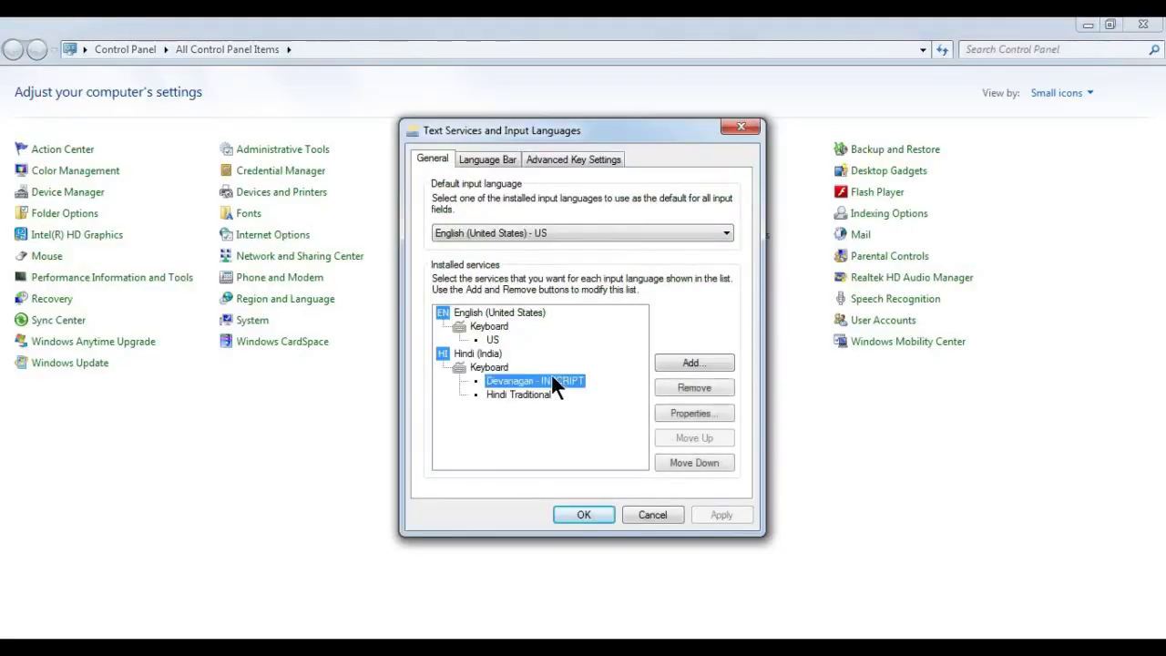
{"action": "left_click", "coordinate": [484, 355]}
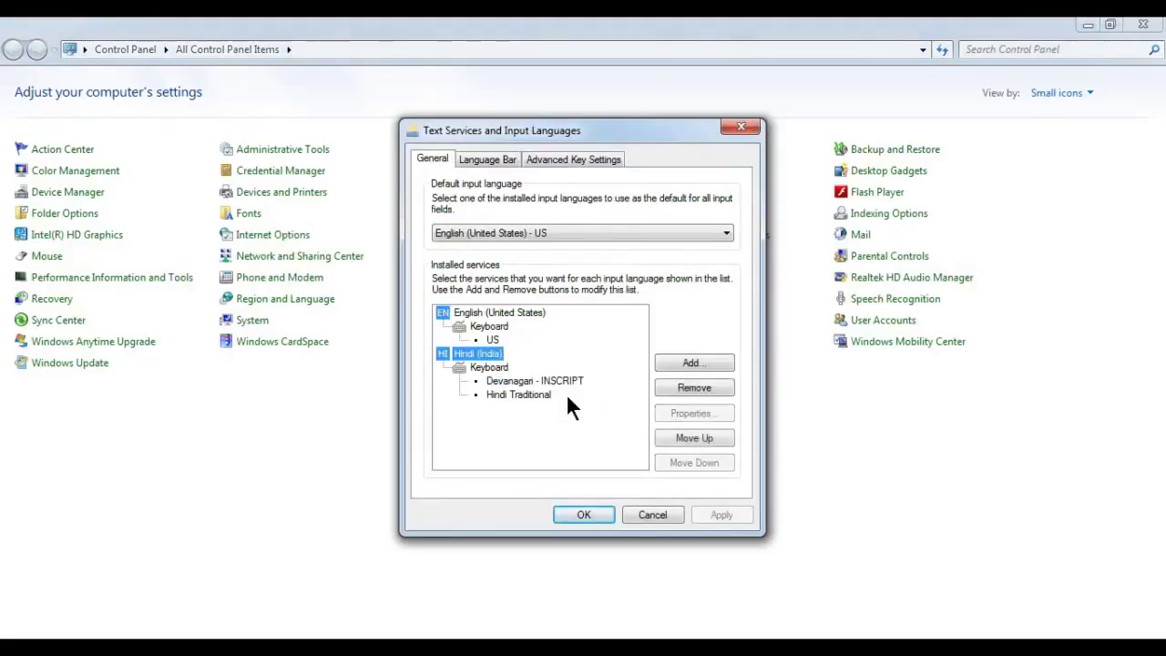
{"action": "left_click", "coordinate": [521, 232]}
{"action": "left_click", "coordinate": [521, 272]}
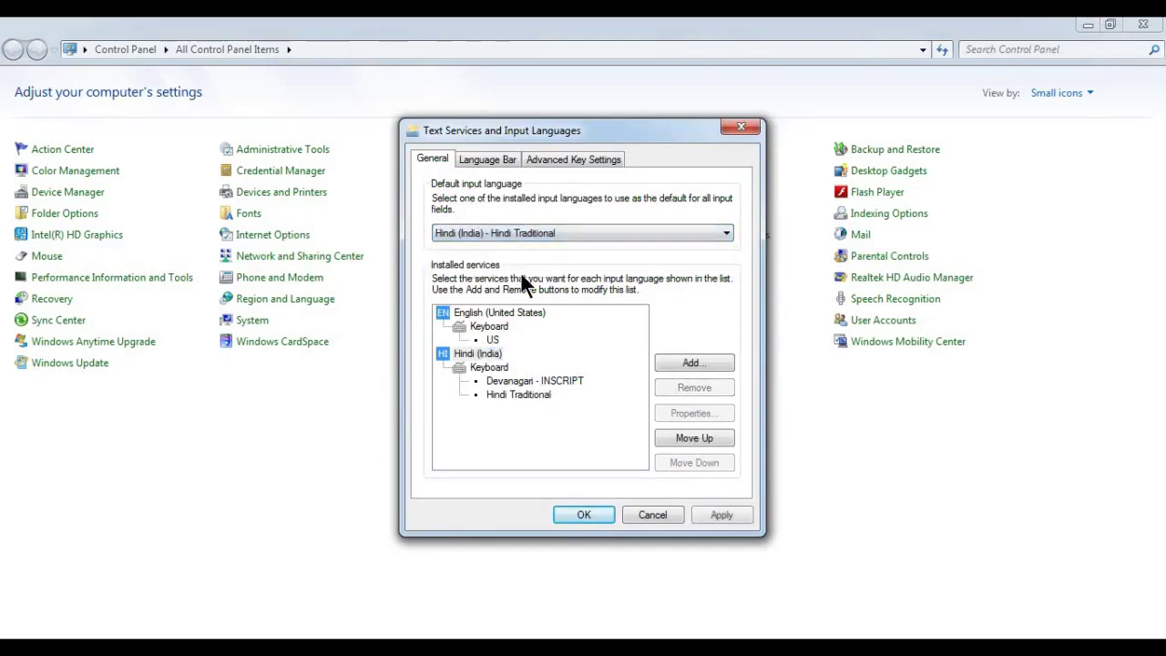
{"action": "left_click", "coordinate": [508, 235]}
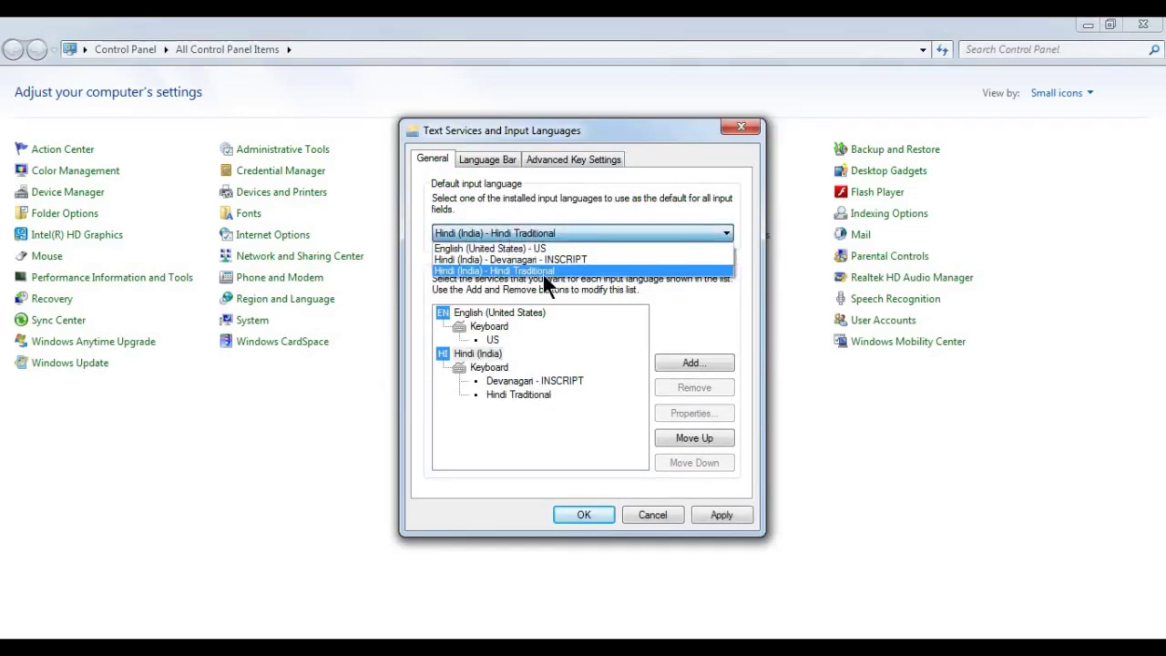
{"action": "left_click", "coordinate": [540, 270]}
{"action": "left_click", "coordinate": [720, 515]}
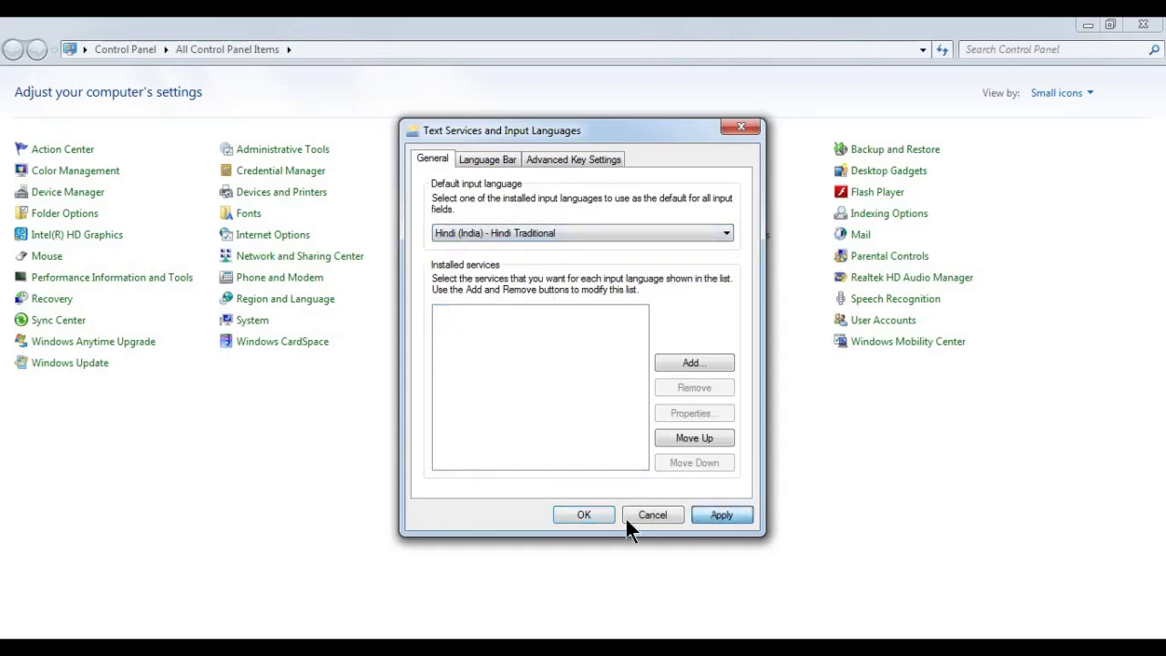
{"action": "left_click", "coordinate": [588, 515]}
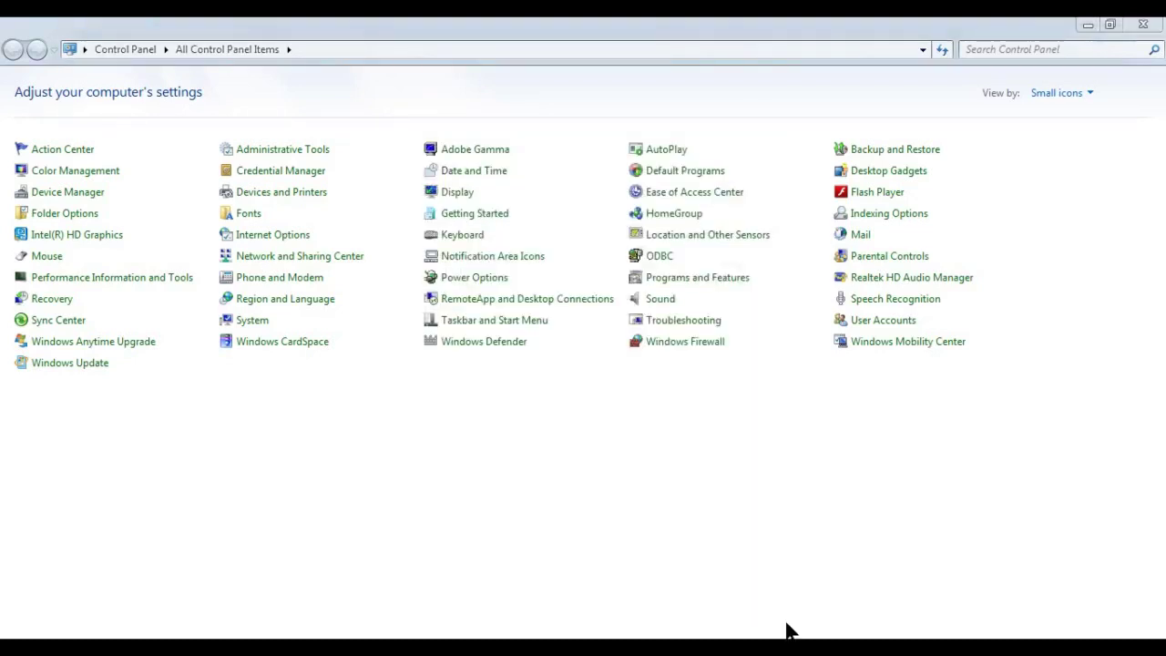
Switch to Notepad, test the input with "dgbfdg" and "kgh" two lines below, and close the document without saving.
{"action": "key", "text": "alt+Tab"}
{"action": "type", "text": "dgbfdg"}
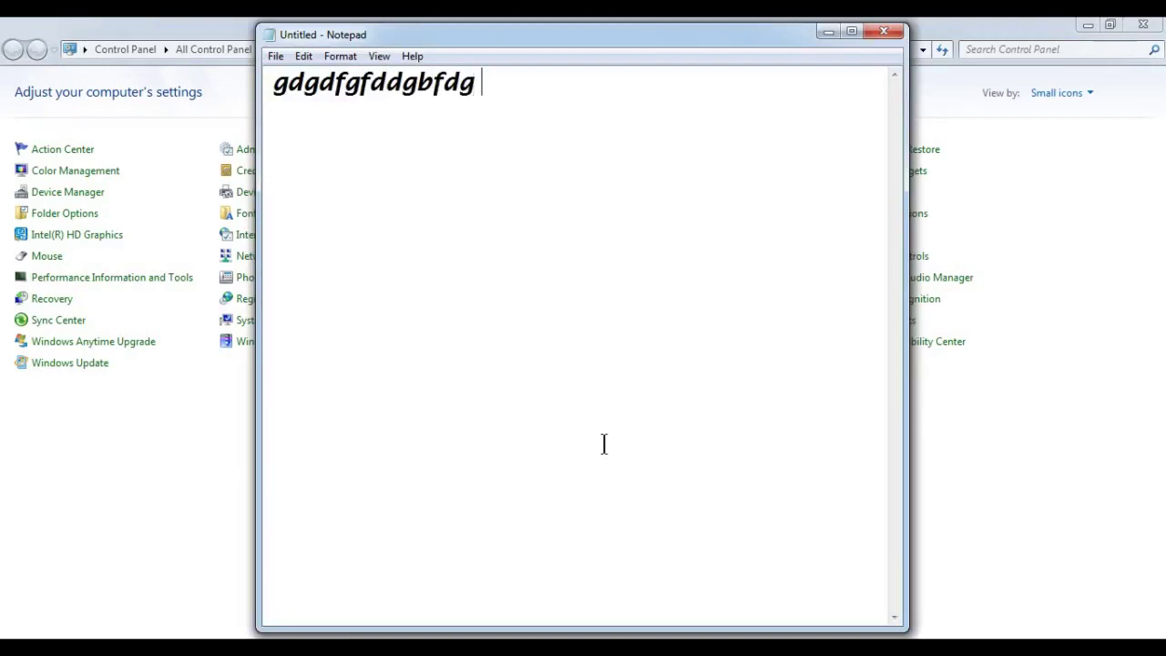
{"action": "key", "text": "Return"}
{"action": "key", "text": "Return"}
{"action": "type", "text": "kgh"}
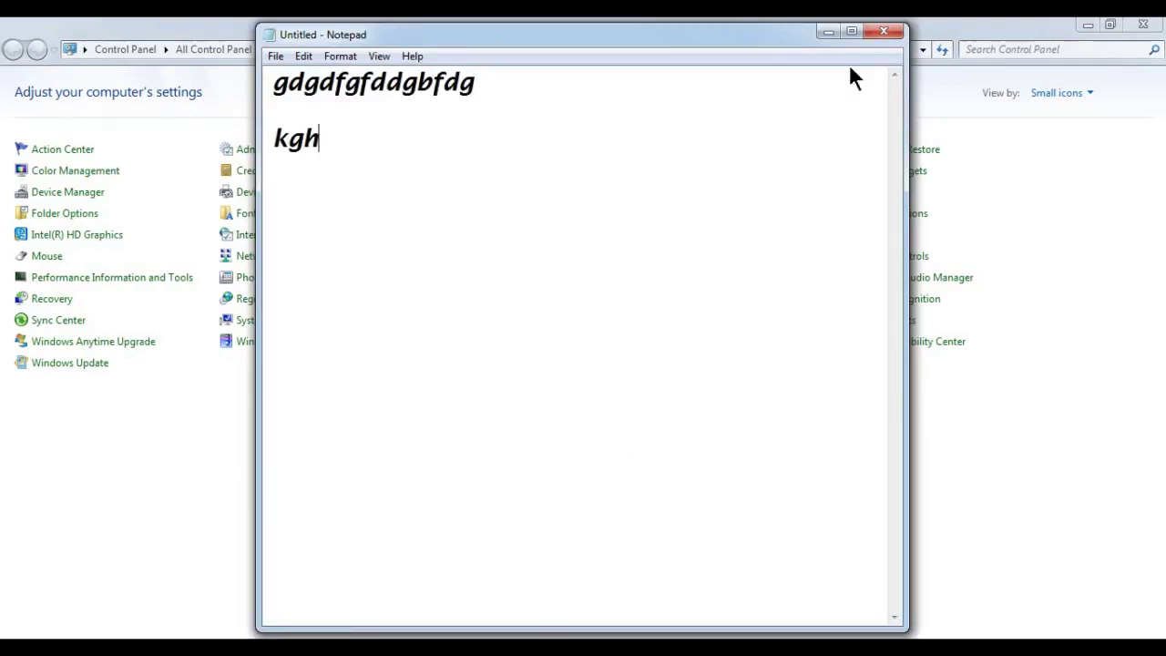
{"action": "left_click", "coordinate": [886, 33]}
{"action": "left_click", "coordinate": [616, 339]}
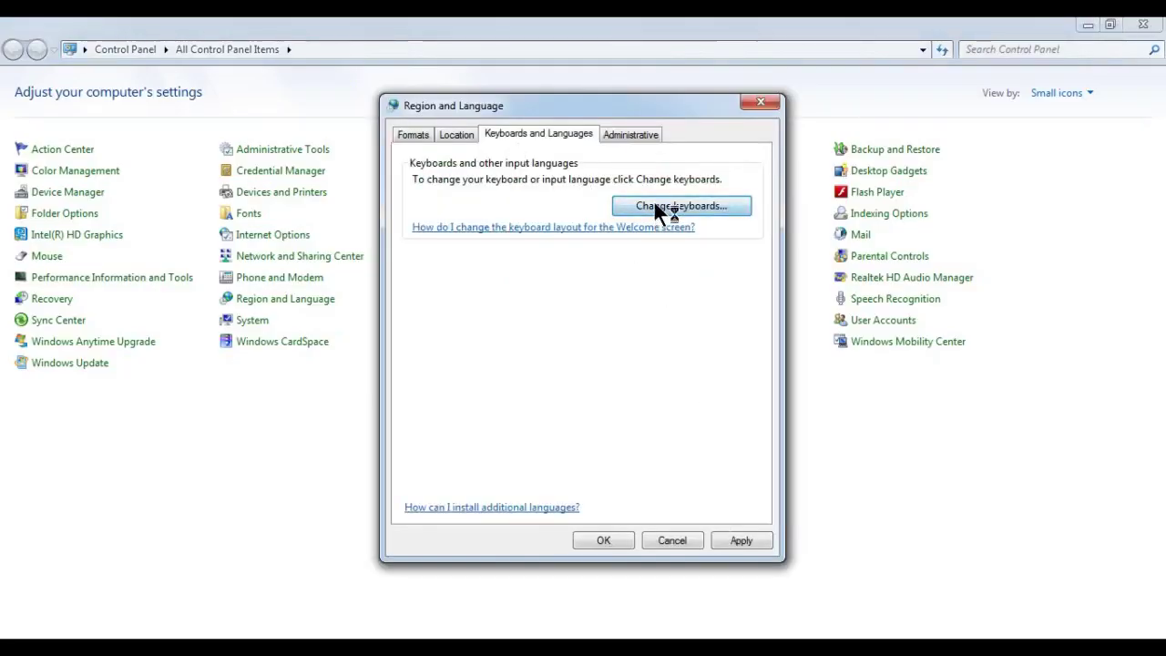
Set the default input language to English (United States) - US and apply the change.
{"action": "left_click", "coordinate": [656, 207]}
{"action": "left_click", "coordinate": [618, 233]}
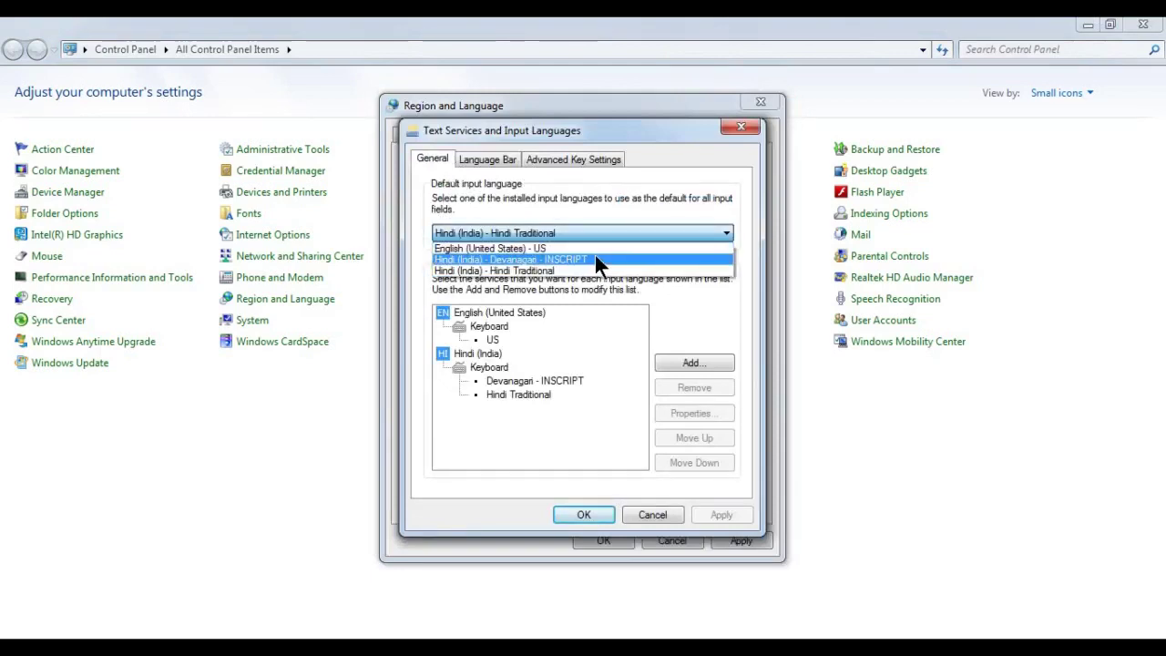
{"action": "left_click", "coordinate": [595, 258]}
{"action": "left_click", "coordinate": [582, 235]}
{"action": "left_click", "coordinate": [566, 248]}
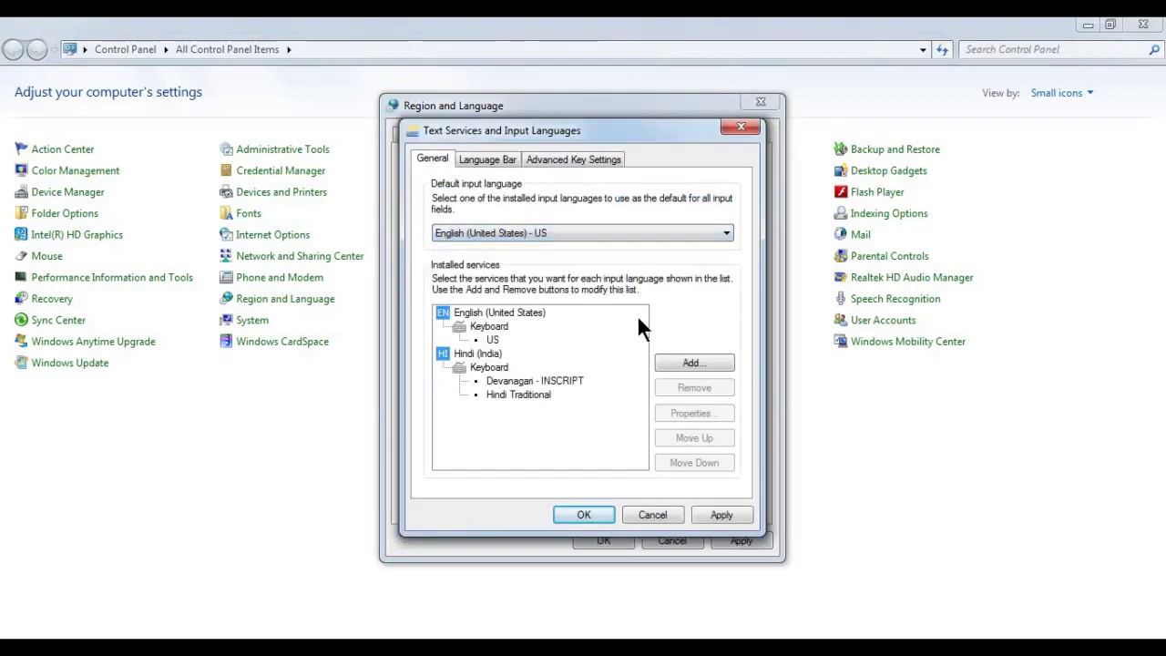
{"action": "left_click", "coordinate": [729, 517]}
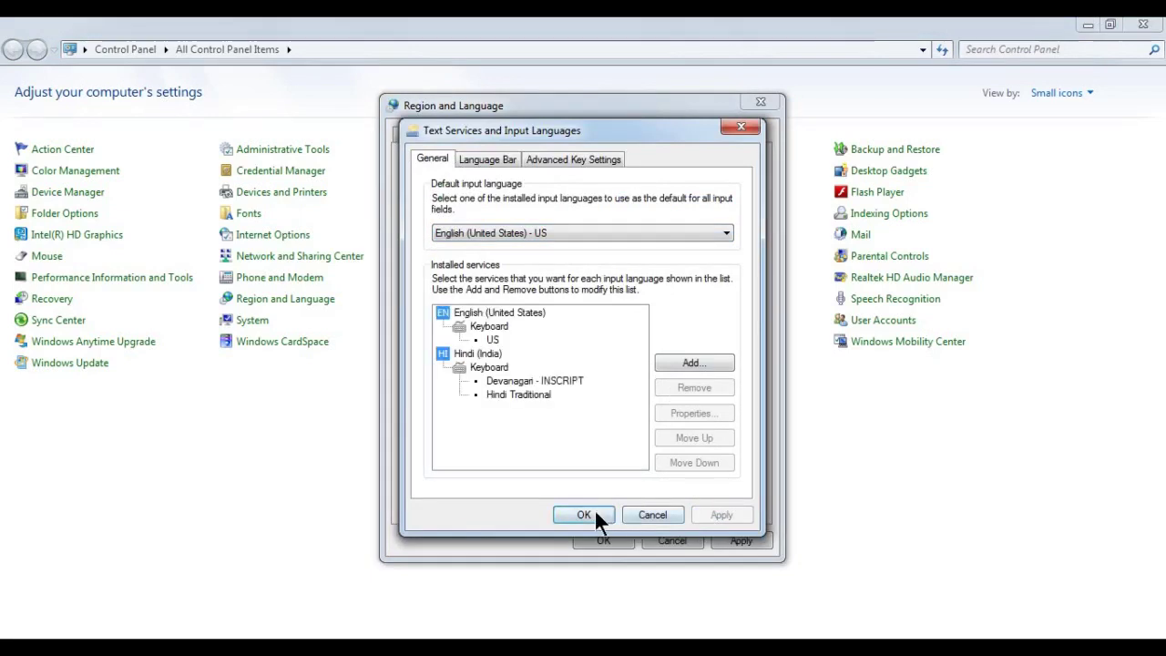
{"action": "left_click", "coordinate": [595, 515]}
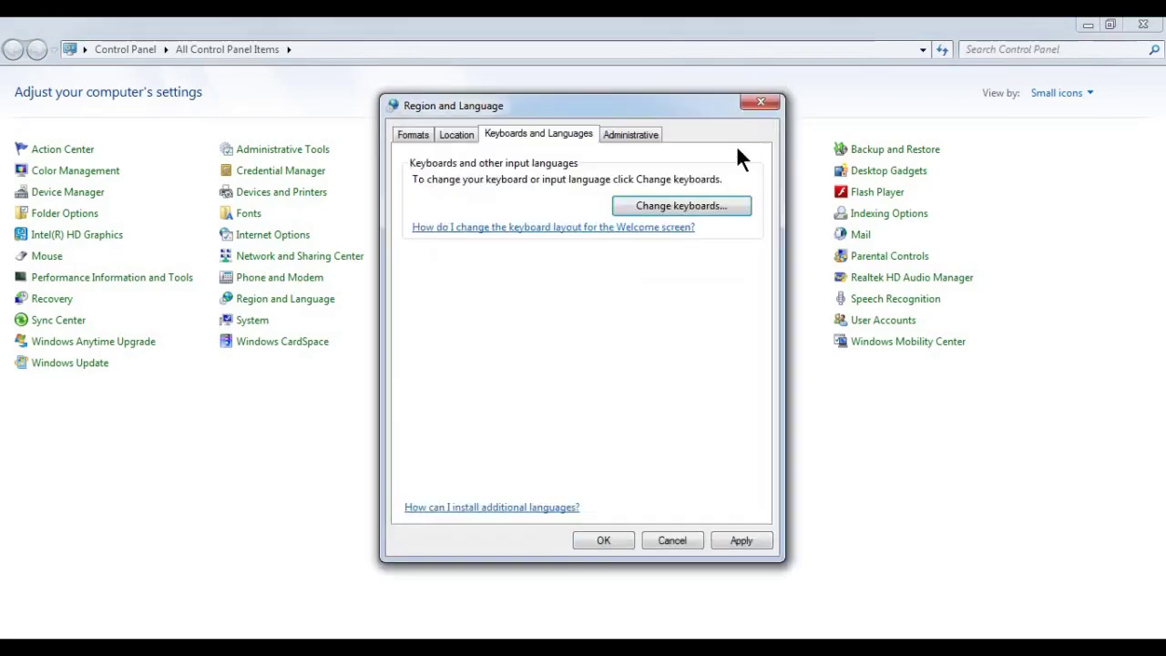
Close Region and Language and view the computer's basic information on the System page before closing the window.
{"action": "left_click", "coordinate": [754, 101]}
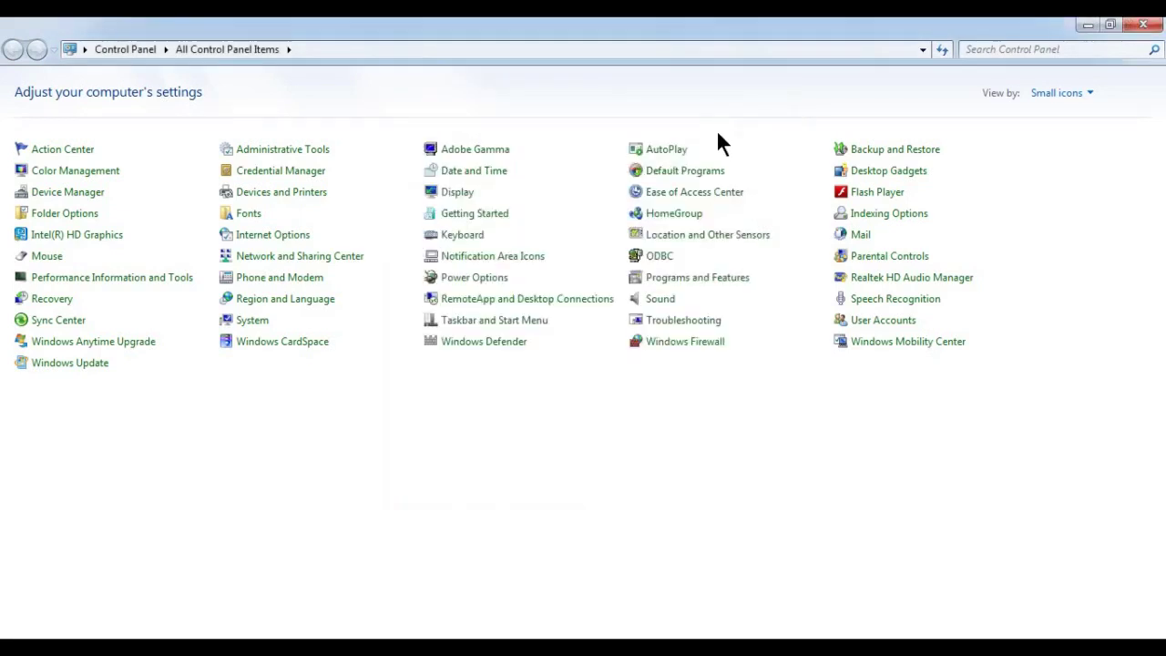
{"action": "left_click", "coordinate": [259, 320]}
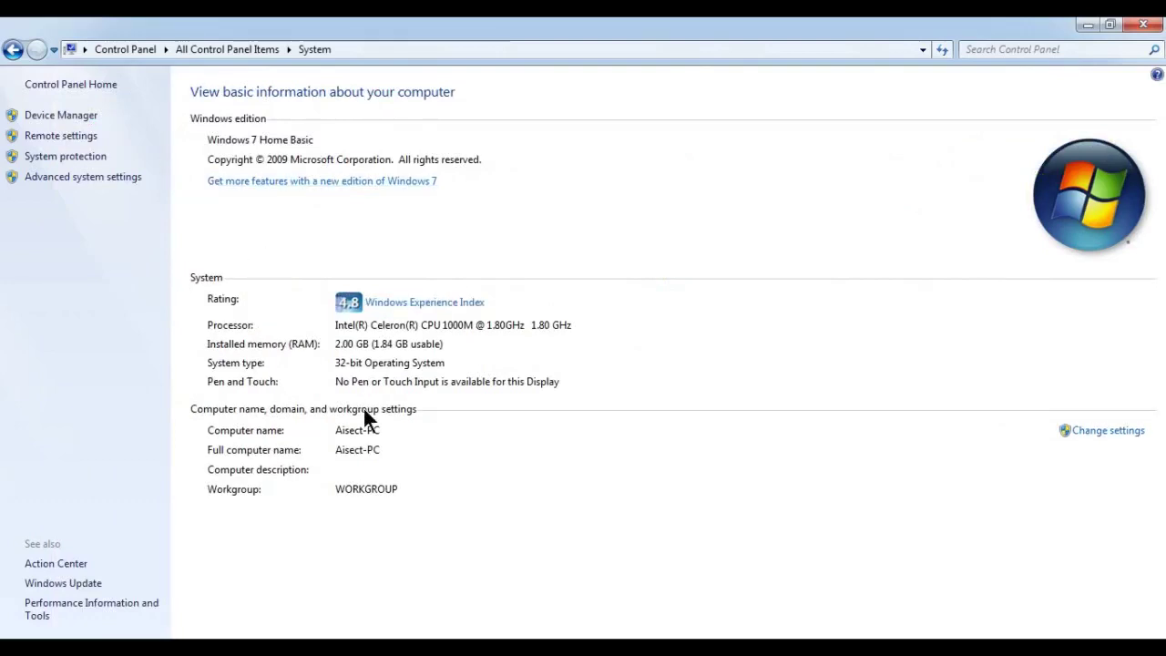
{"action": "left_click", "coordinate": [1144, 24]}
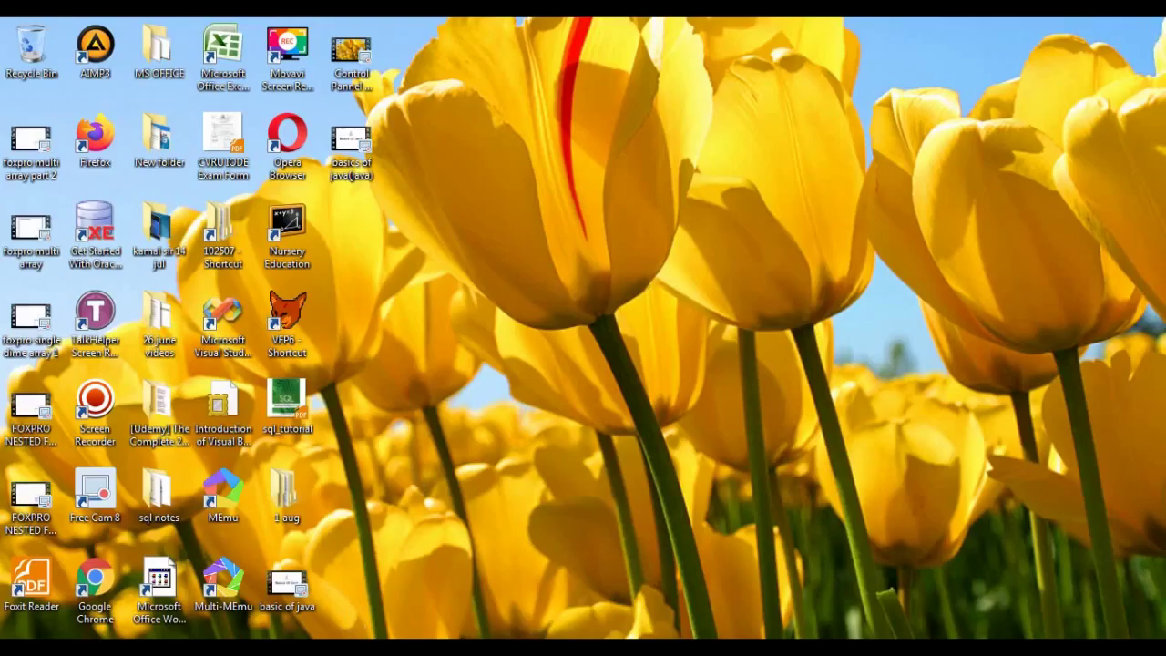
Reopen Control Panel from the System Tools among the Accessories programs and maximize its window.
{"action": "key", "text": "super"}
{"action": "left_click", "coordinate": [76, 582]}
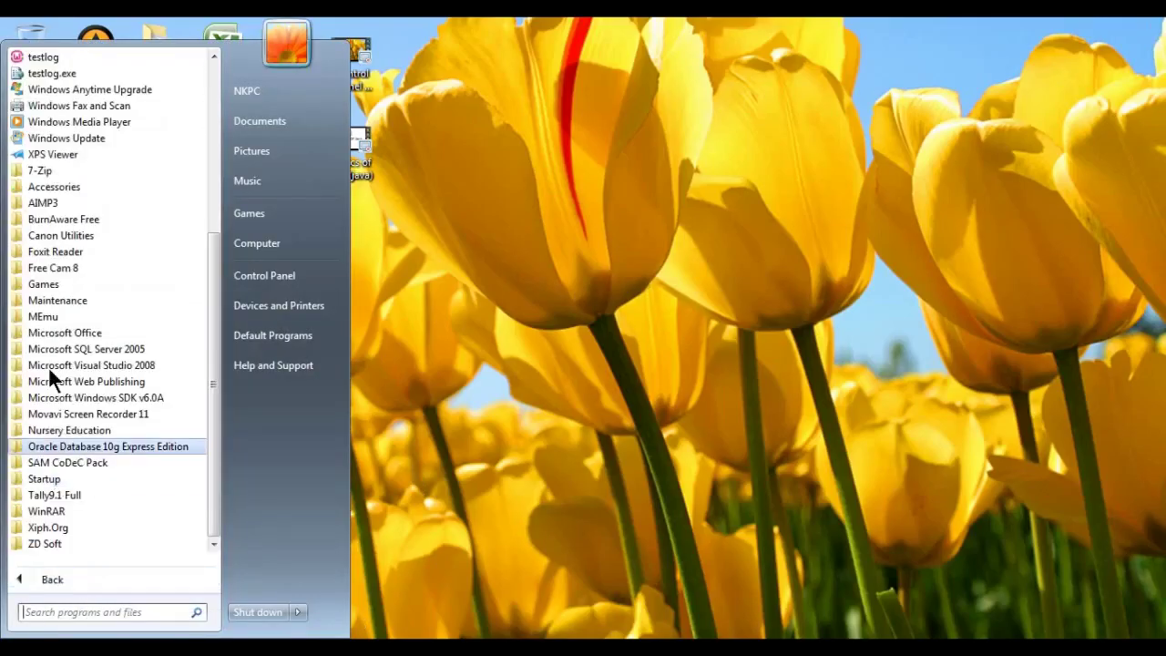
{"action": "left_click", "coordinate": [51, 186]}
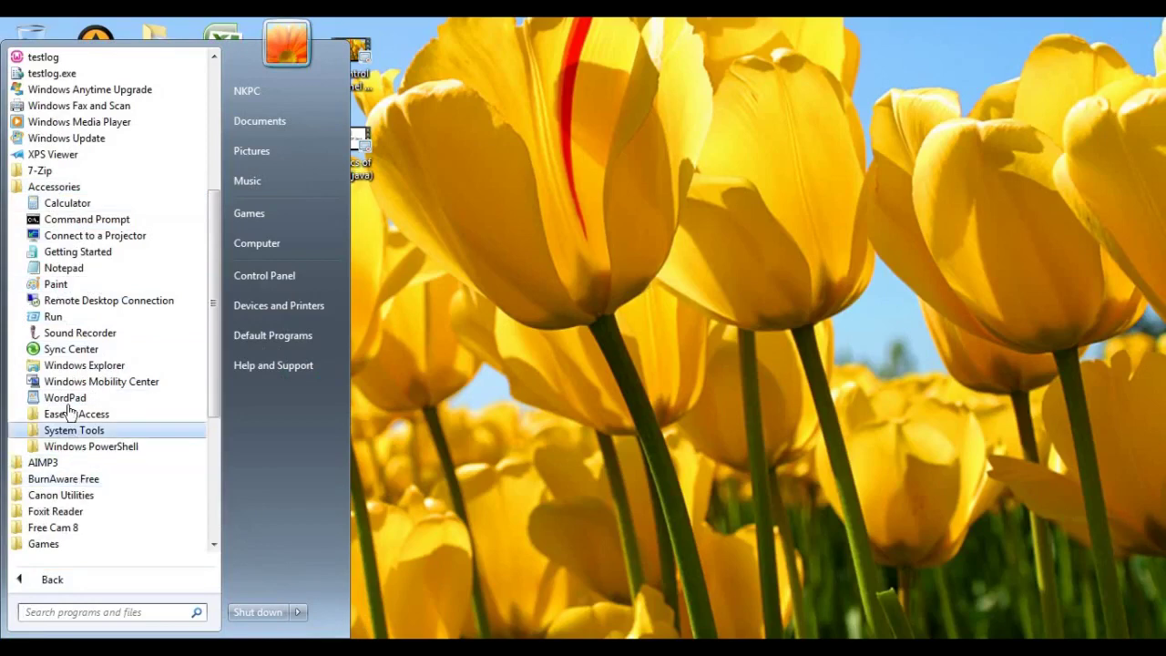
{"action": "left_click", "coordinate": [71, 430]}
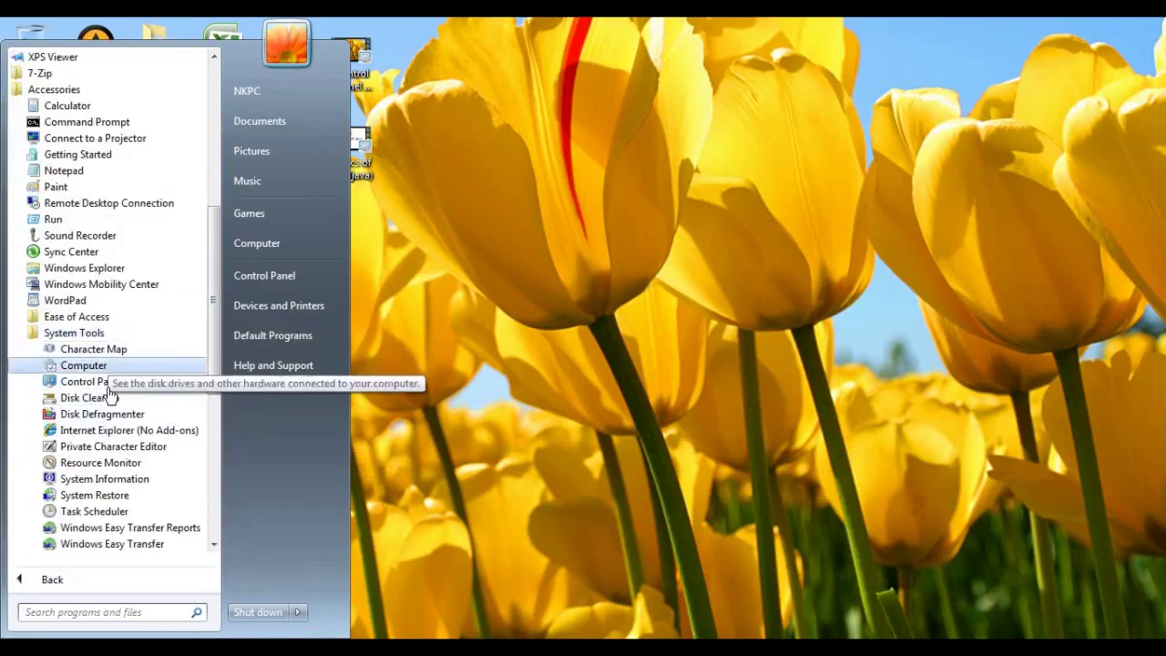
{"action": "left_click", "coordinate": [98, 383]}
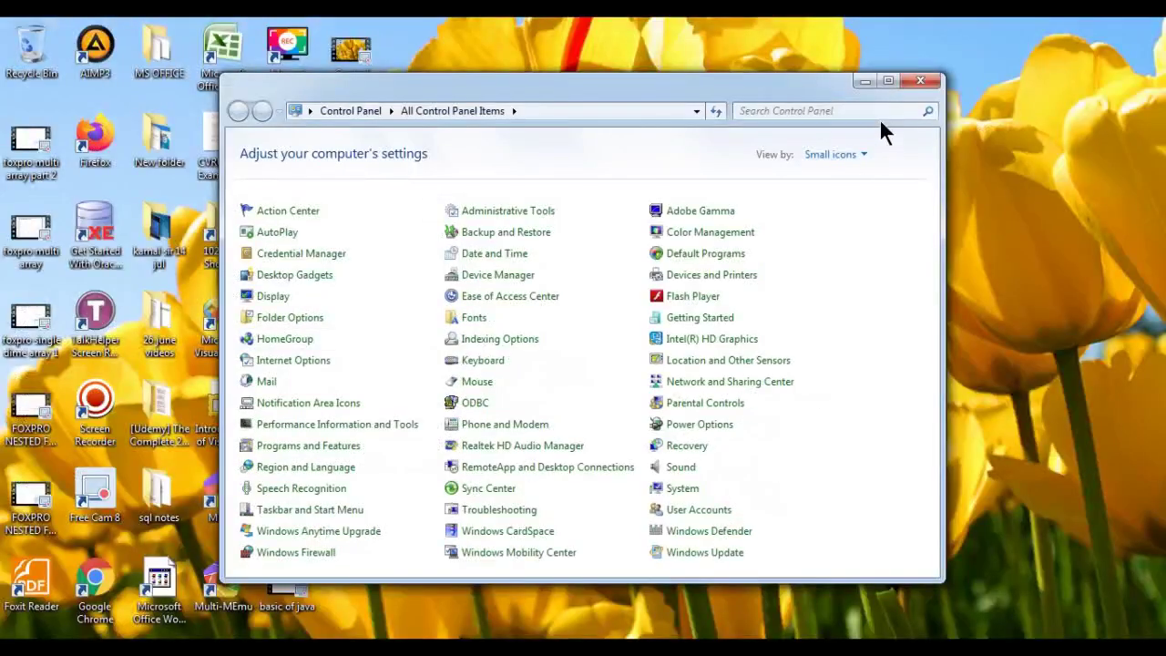
{"action": "left_click", "coordinate": [888, 82]}
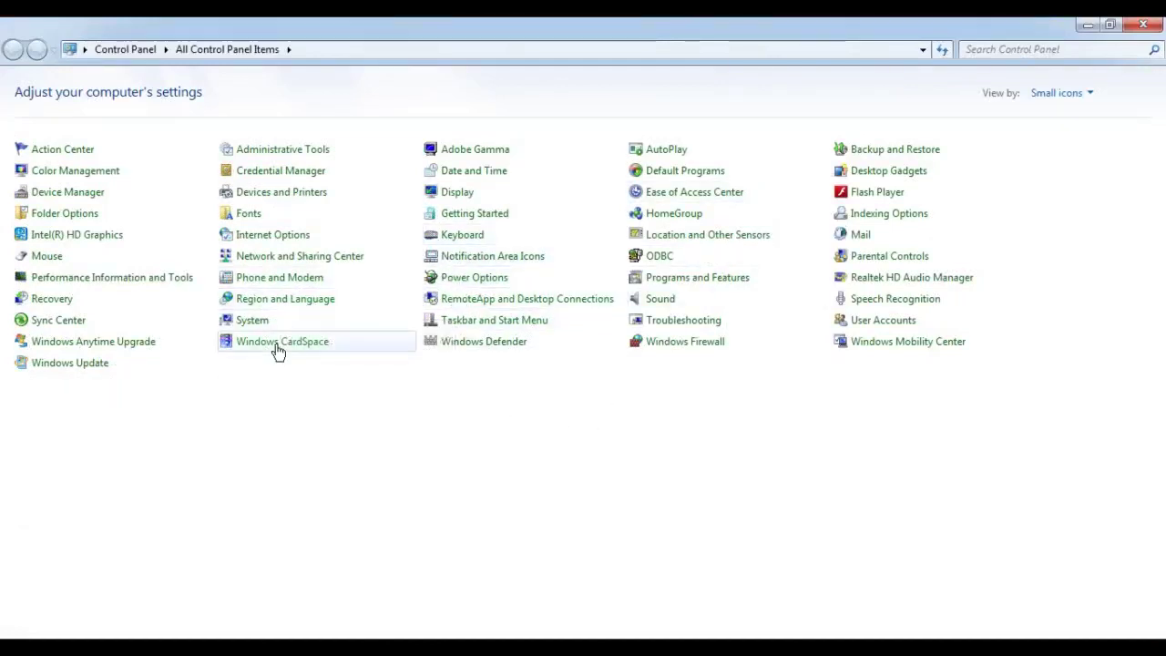
Set the system date to August 14, 2020 and the time to 3:08 AM, and close Date and Time.
{"action": "left_click", "coordinate": [482, 171]}
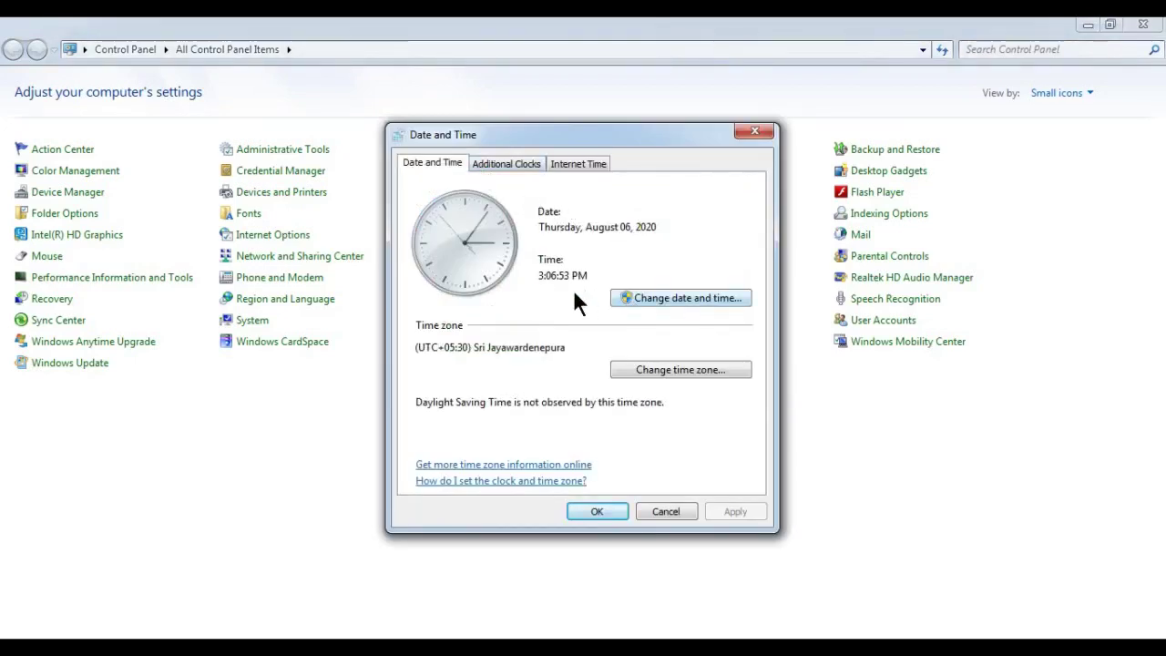
{"action": "left_click", "coordinate": [690, 298]}
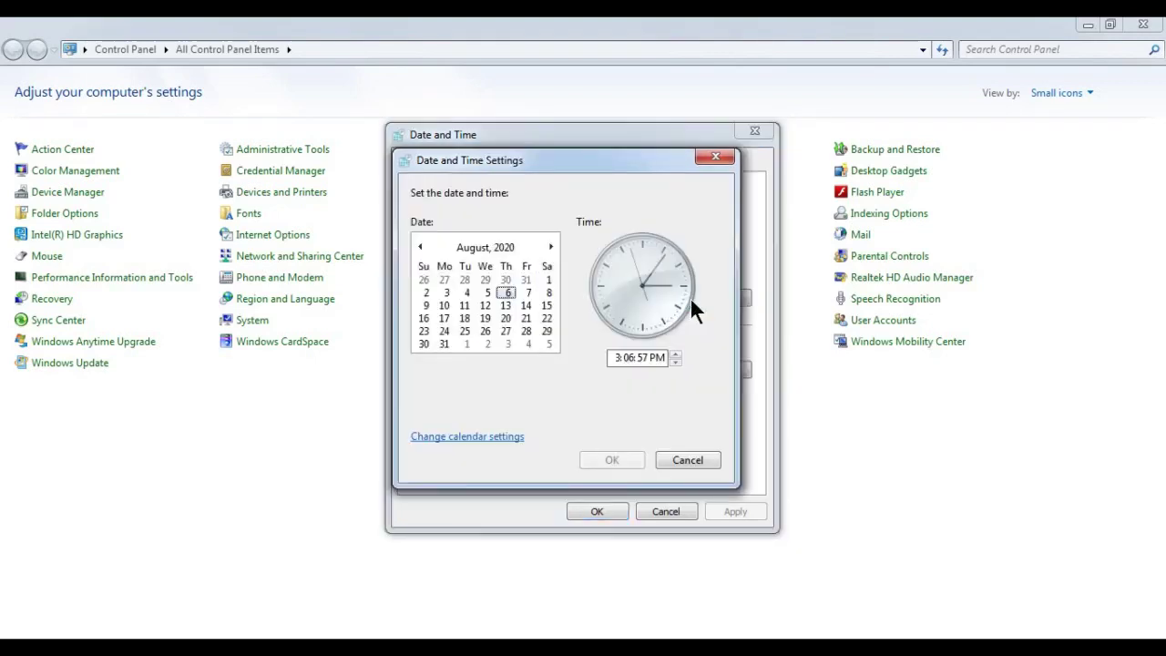
{"action": "left_click", "coordinate": [529, 308]}
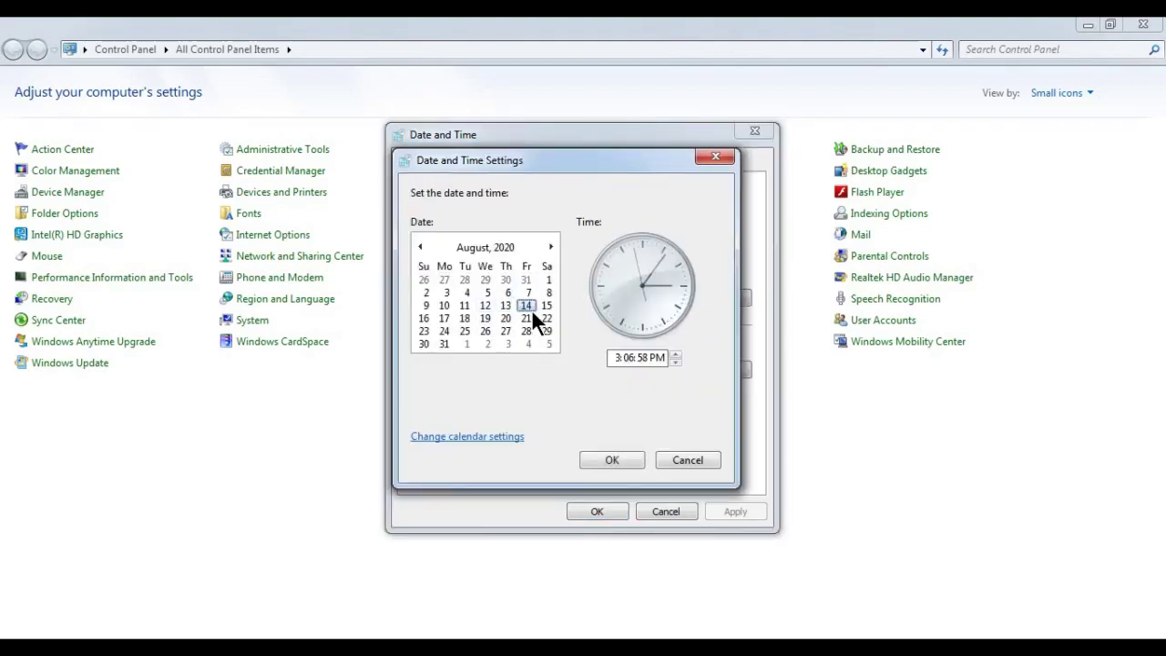
{"action": "left_click", "coordinate": [620, 357]}
{"action": "left_click", "coordinate": [672, 353]}
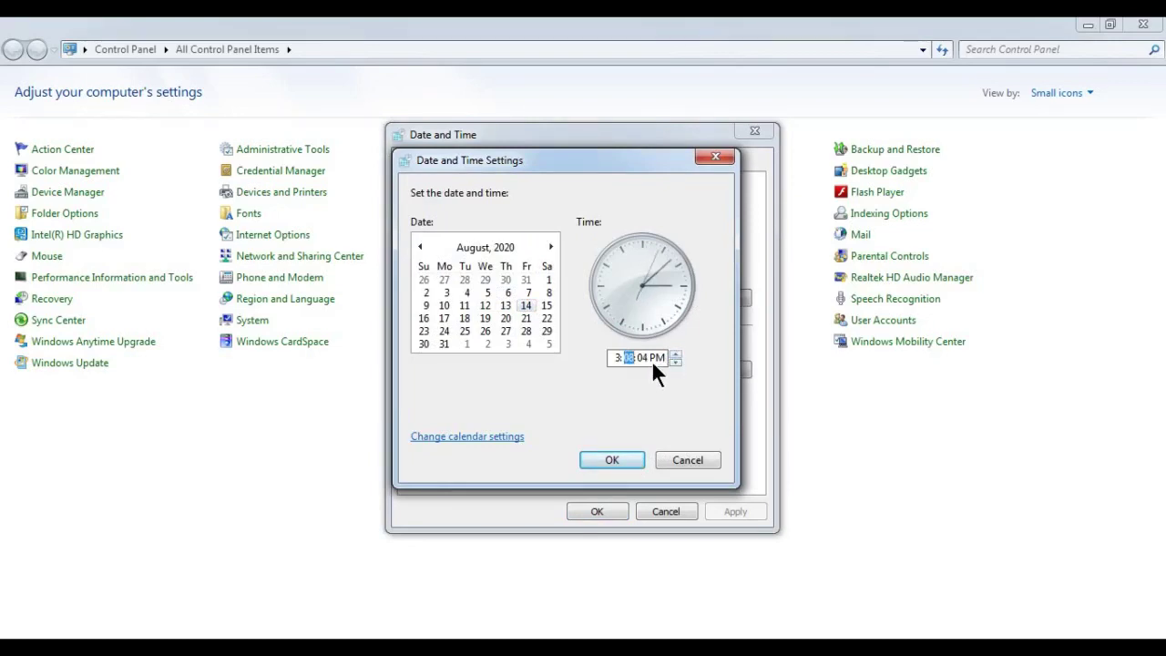
{"action": "left_click", "coordinate": [676, 361]}
{"action": "left_click", "coordinate": [619, 460]}
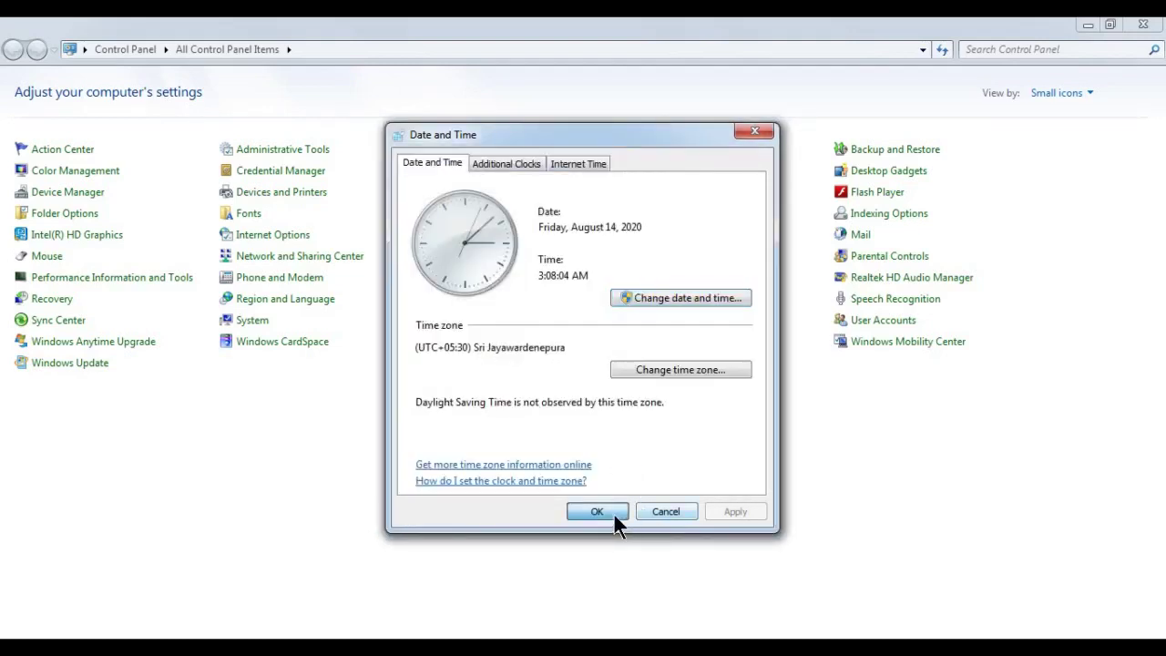
{"action": "left_click", "coordinate": [613, 513]}
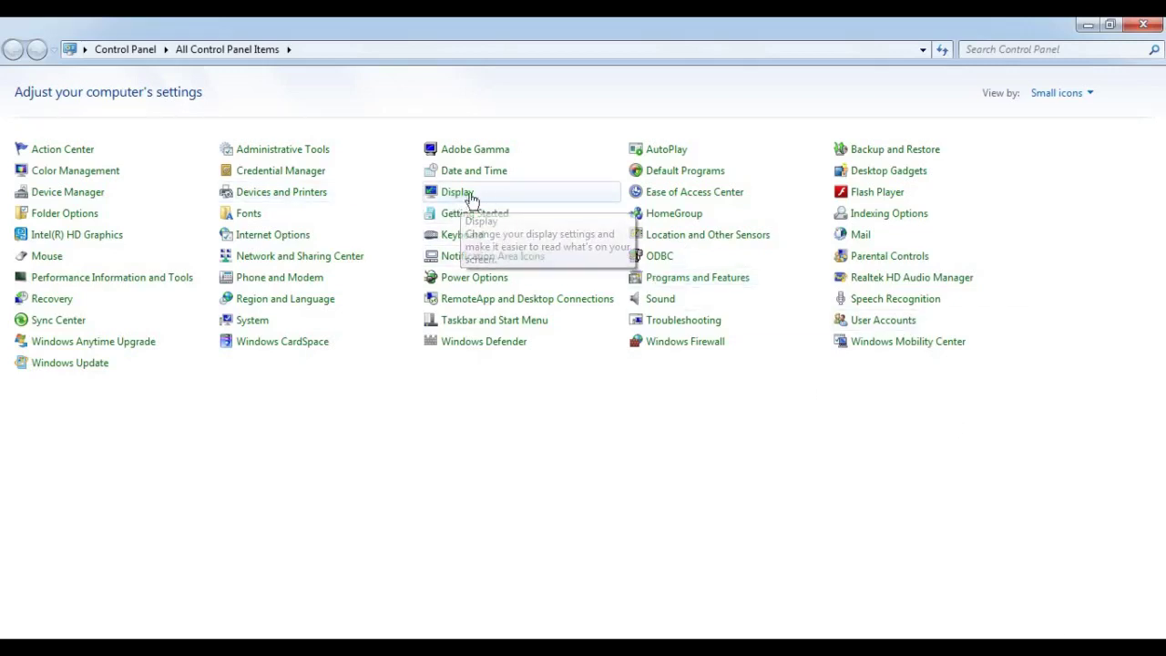
Reopen Date and Time and set the system date to August 6, 2020 with the time in PM.
{"action": "left_click", "coordinate": [457, 169]}
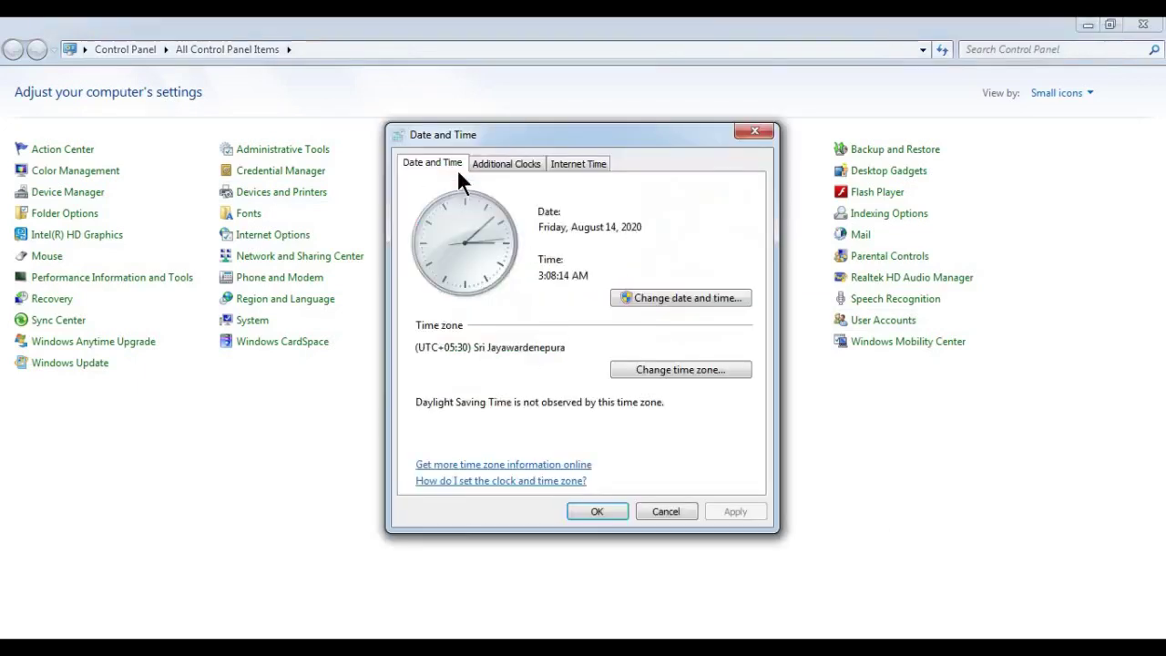
{"action": "left_click", "coordinate": [655, 298]}
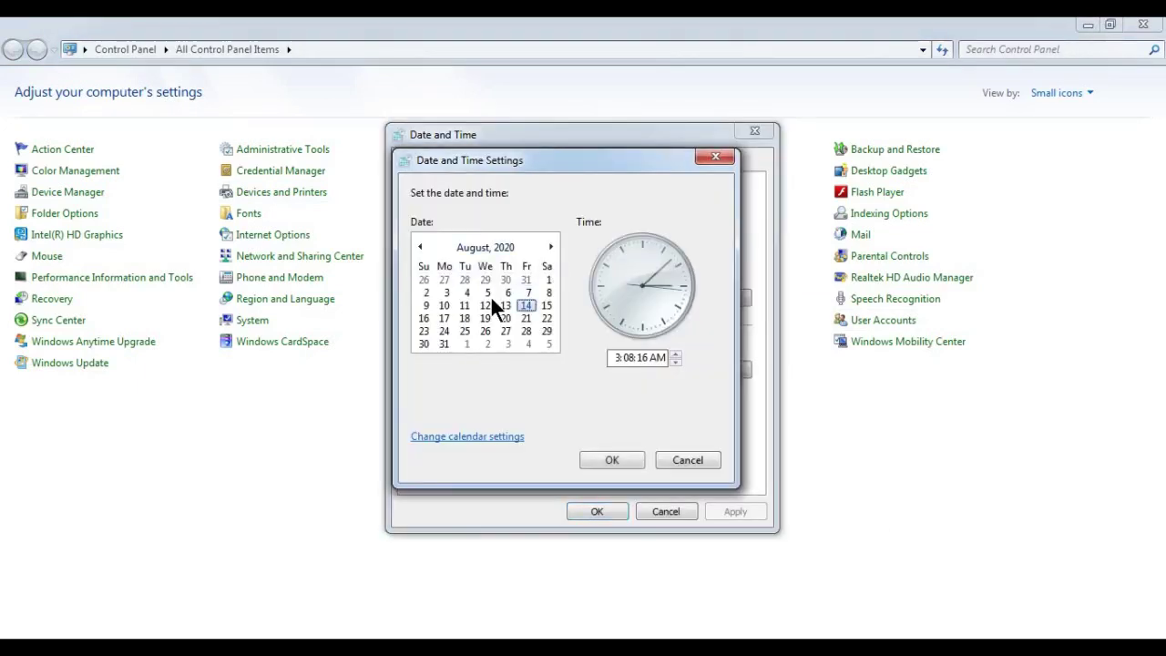
{"action": "left_click", "coordinate": [666, 359]}
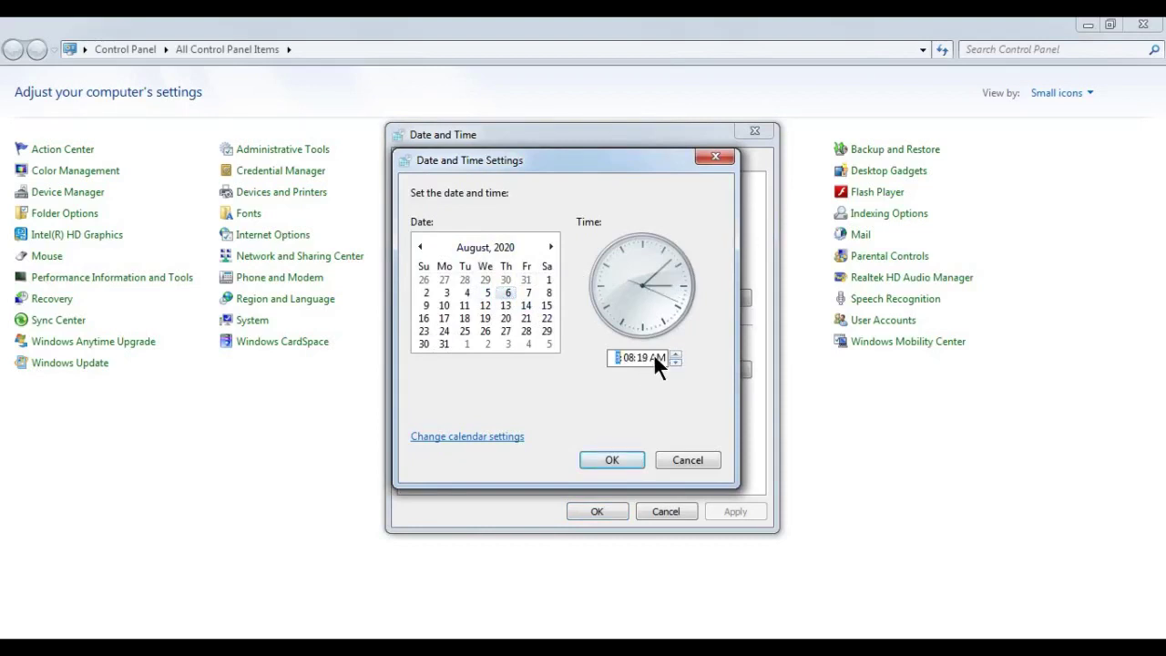
{"action": "left_click", "coordinate": [633, 462]}
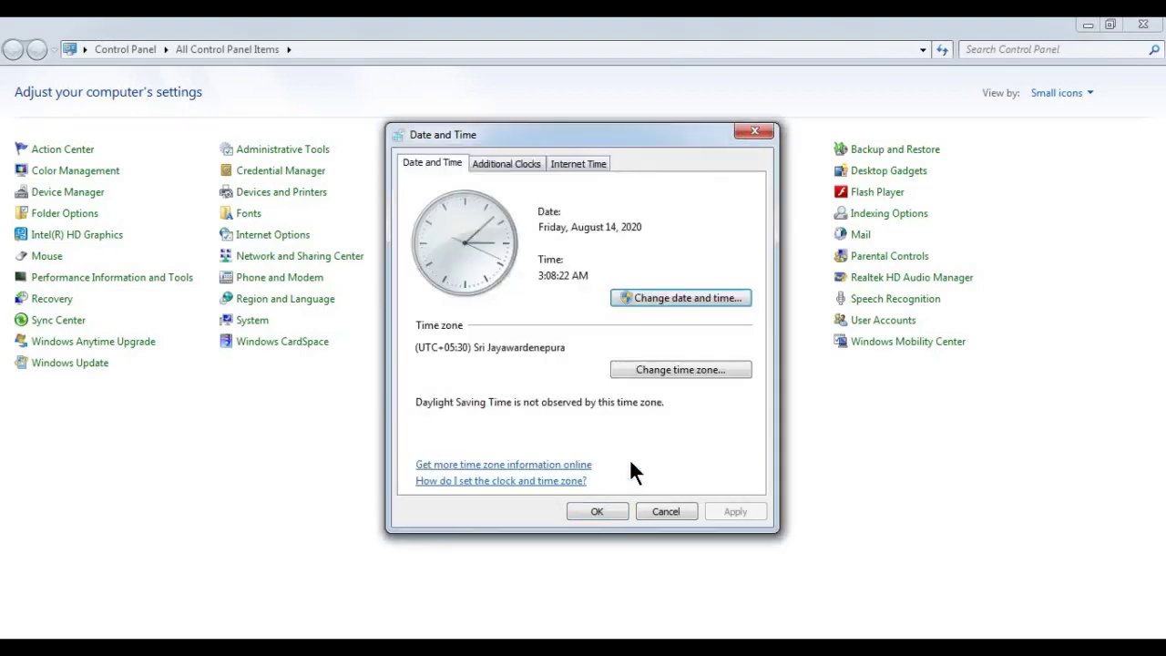
Set the time zone to (UTC+05:30) Chennai, Kolkata, Mumbai, New Delhi.
{"action": "left_click", "coordinate": [671, 370]}
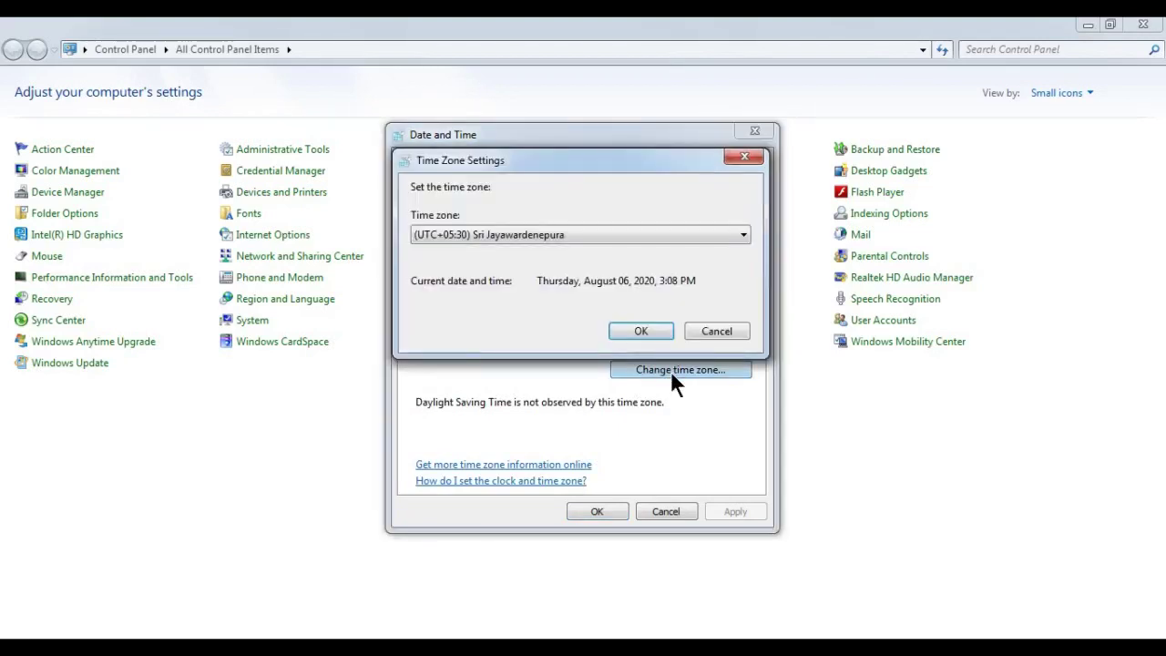
{"action": "left_click", "coordinate": [665, 241]}
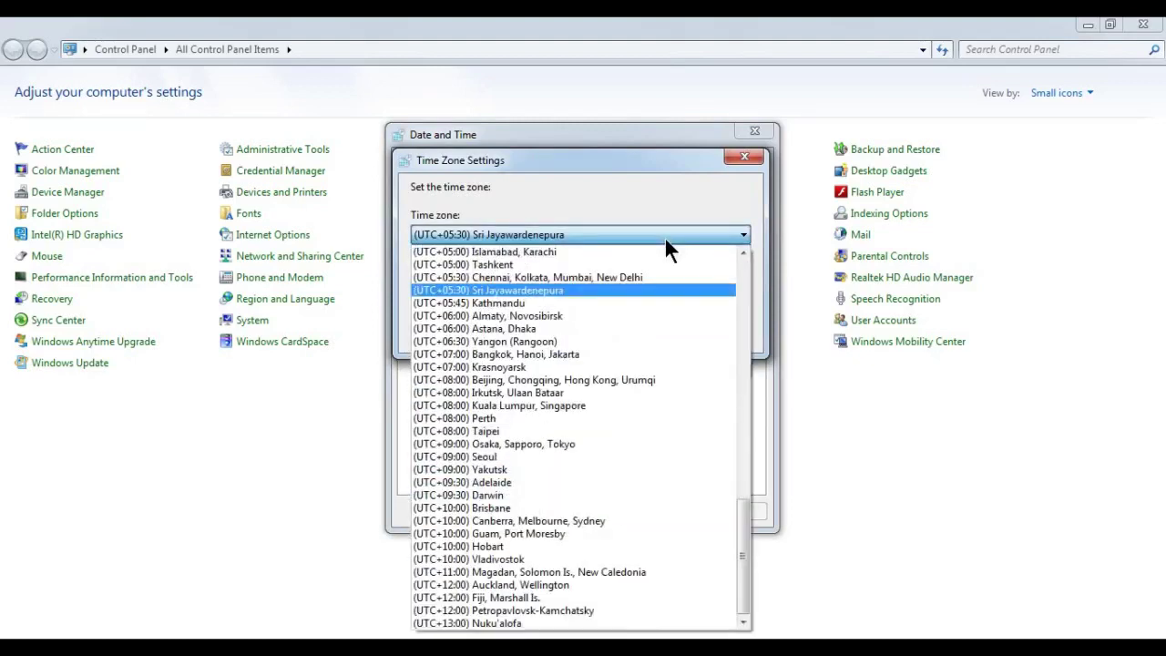
{"action": "left_click", "coordinate": [638, 277]}
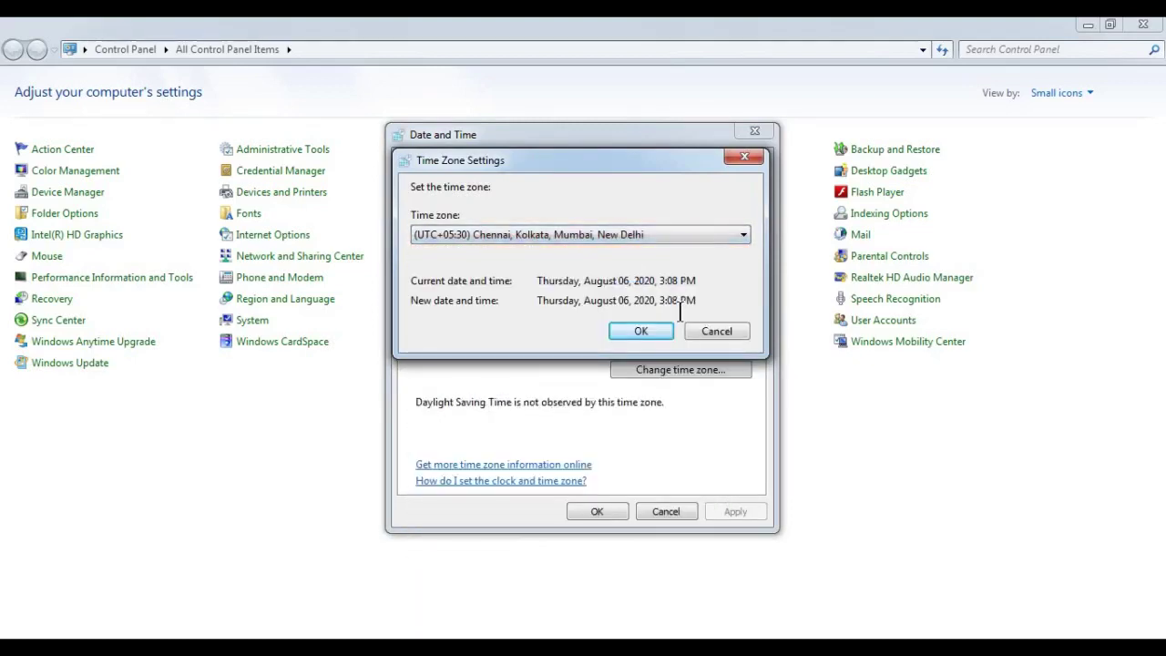
{"action": "left_click", "coordinate": [646, 330]}
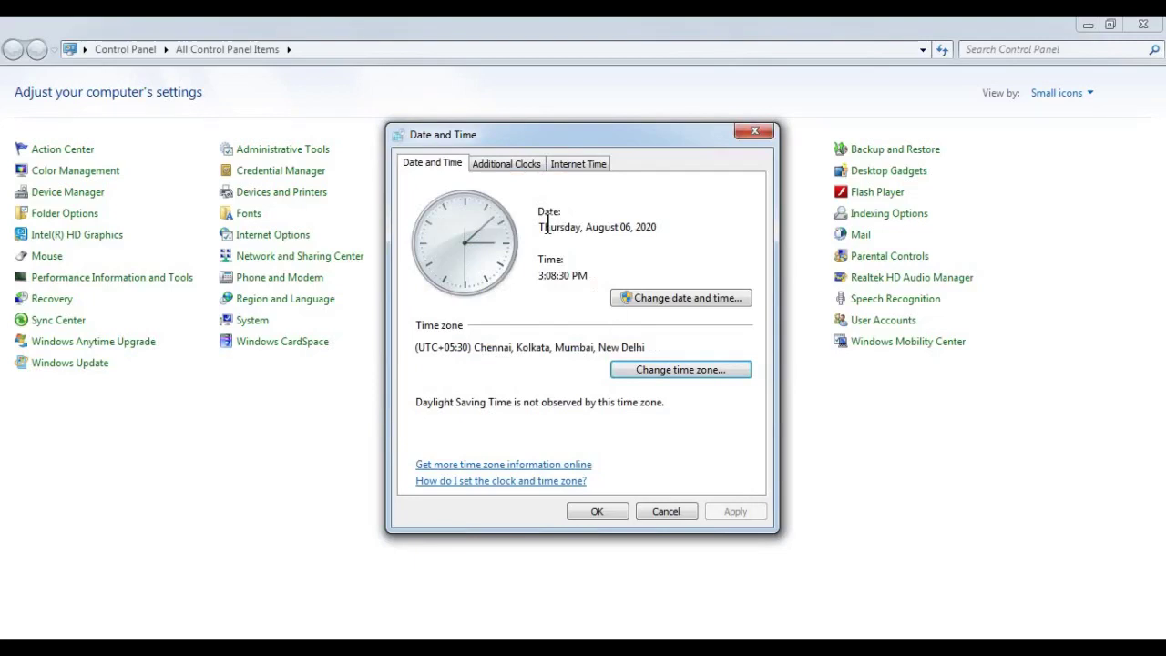
Enable the first additional clock in Date and Time and place the cursor in its display name.
{"action": "left_click", "coordinate": [523, 164]}
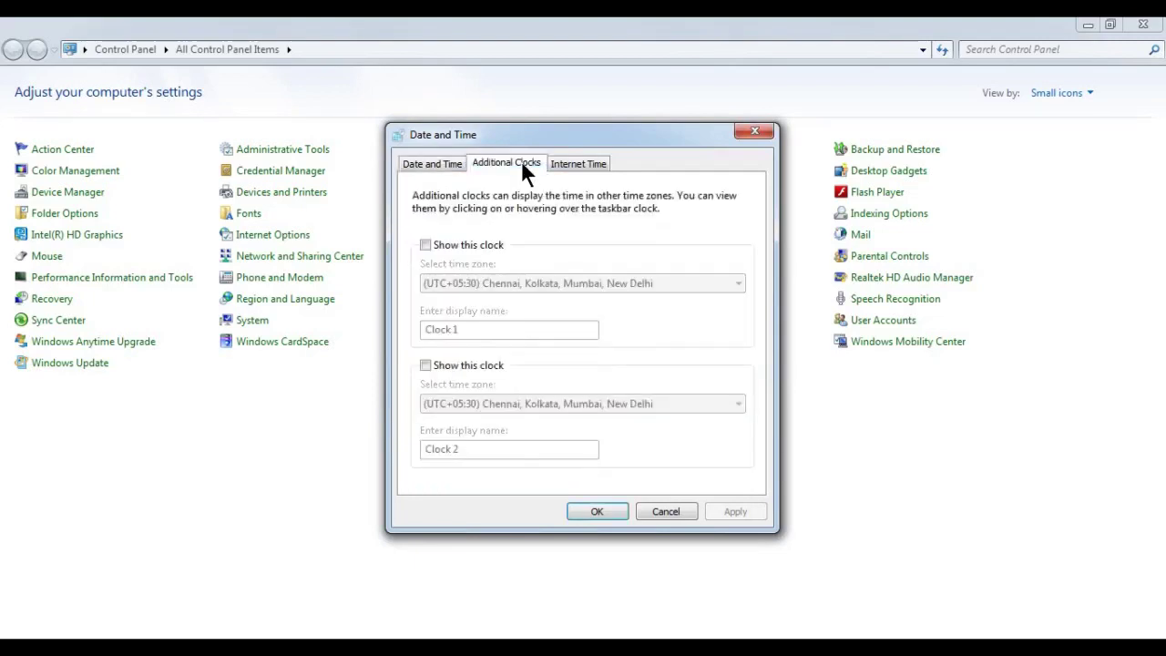
{"action": "left_click", "coordinate": [487, 246]}
{"action": "left_click", "coordinate": [487, 244]}
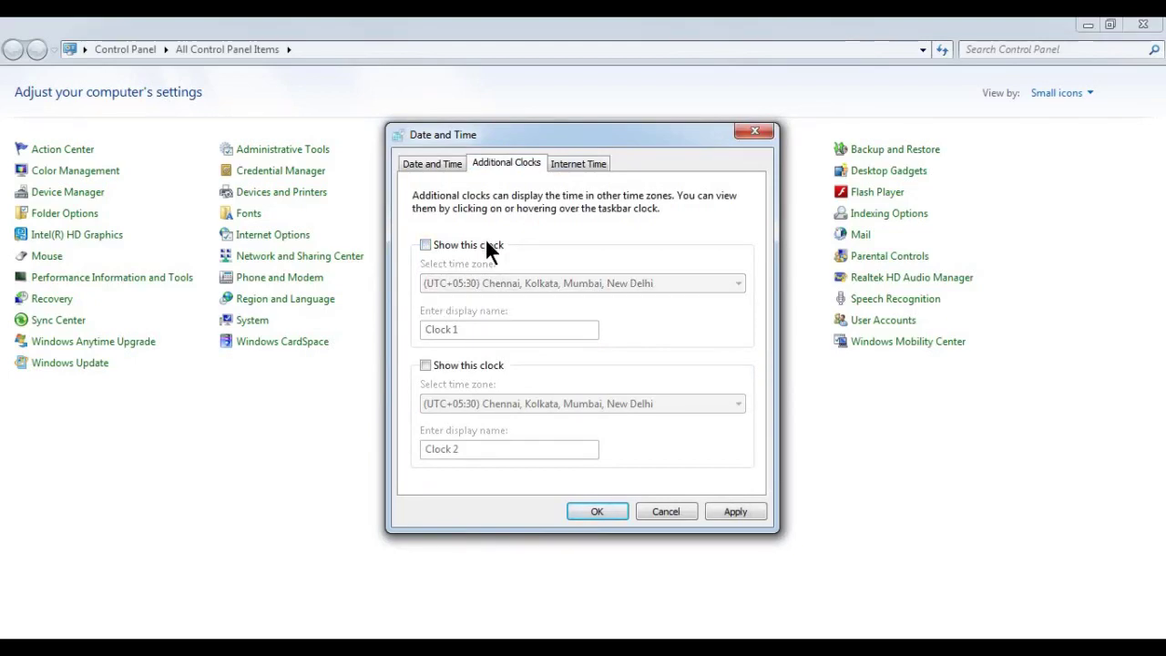
{"action": "left_click", "coordinate": [487, 244]}
{"action": "left_click", "coordinate": [473, 329]}
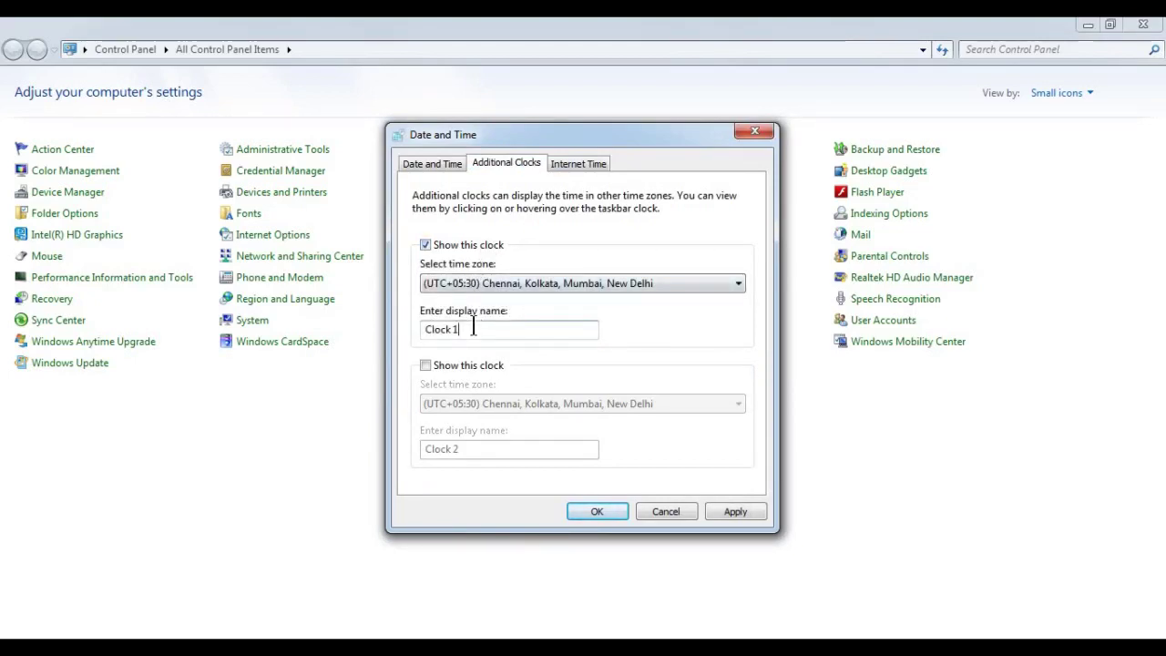
Try to synchronize the clock with the Internet time server time.windows.com, and apply and close the Date and Time settings.
{"action": "left_click", "coordinate": [561, 163]}
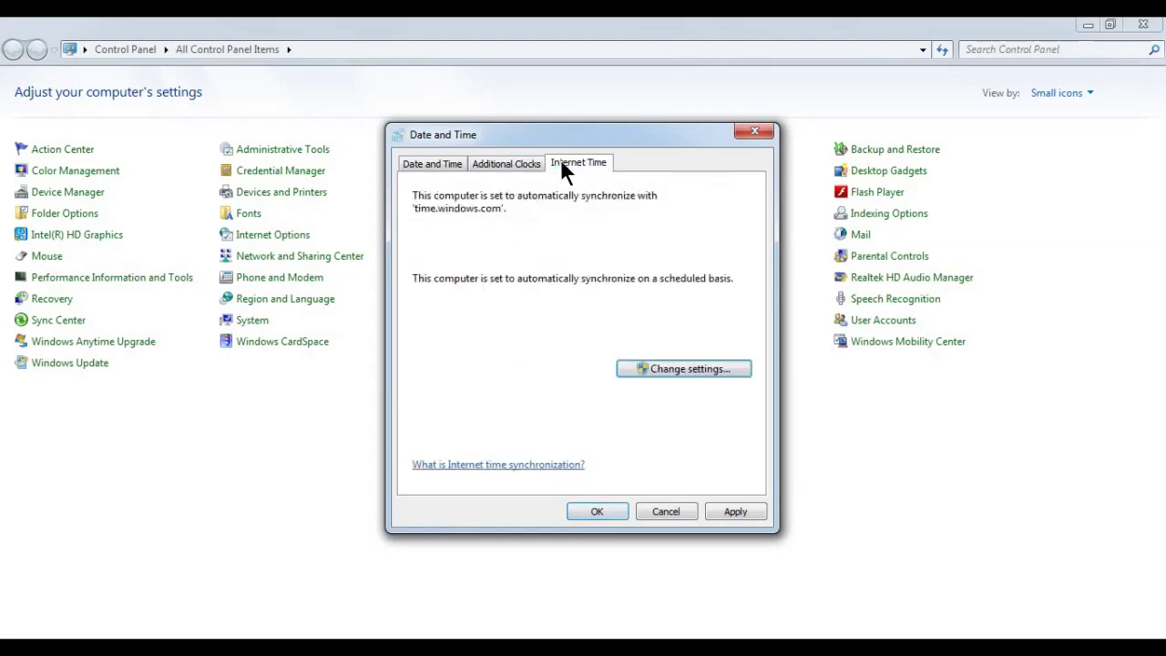
{"action": "left_click", "coordinate": [674, 374]}
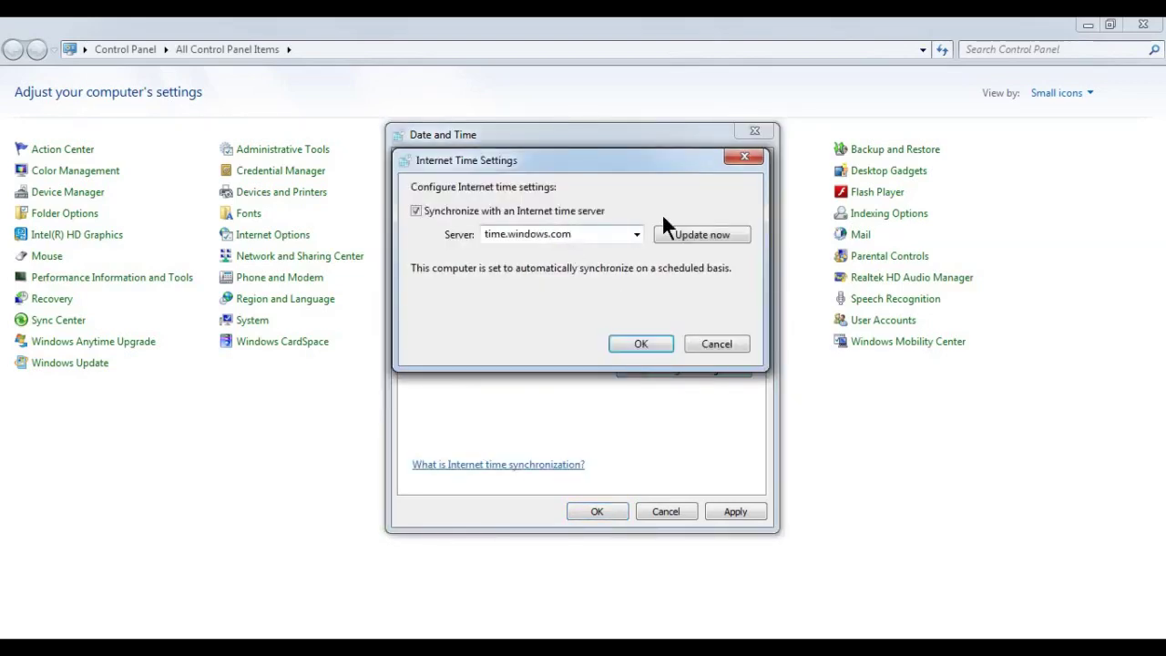
{"action": "left_click", "coordinate": [701, 240]}
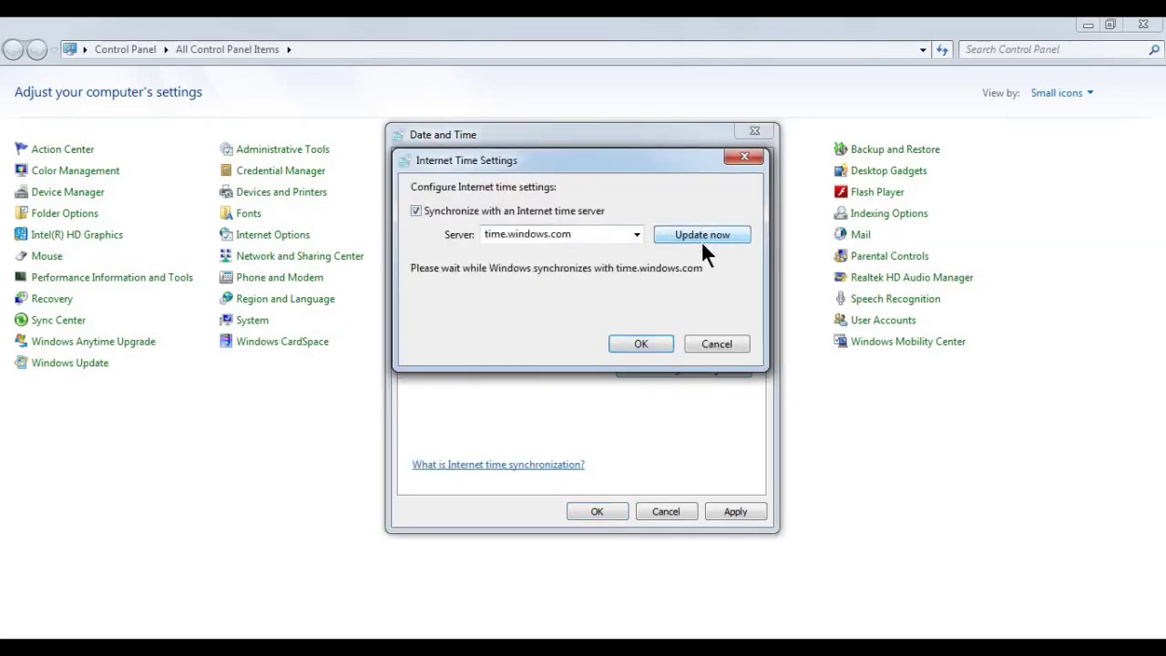
{"action": "left_click", "coordinate": [642, 345]}
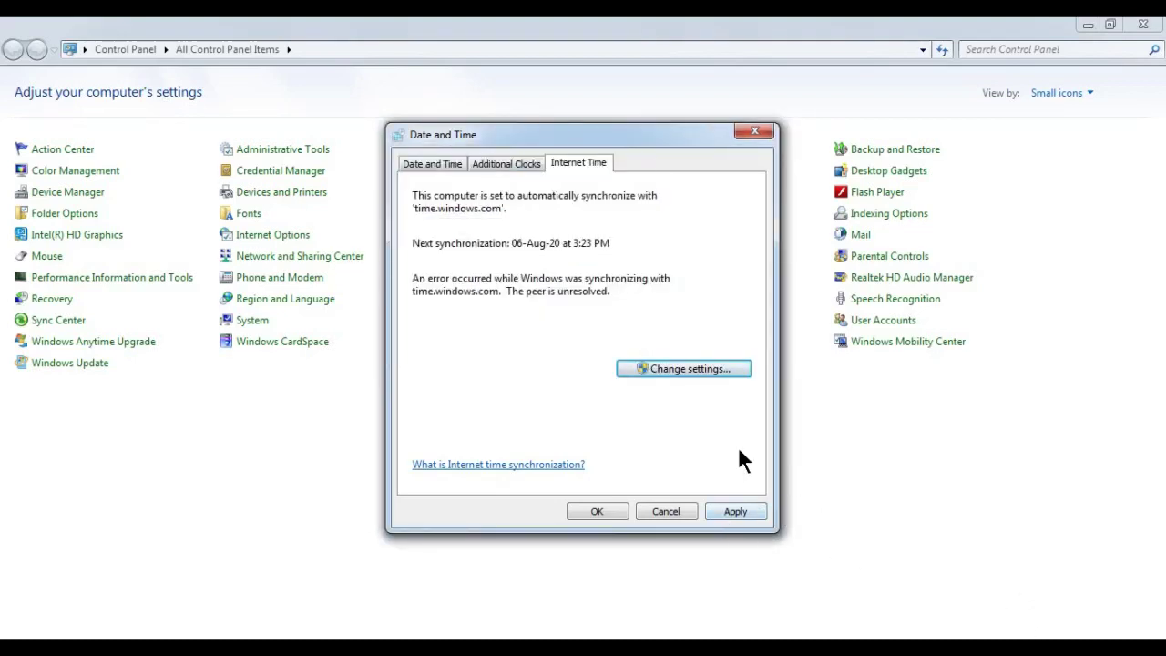
{"action": "left_click", "coordinate": [742, 510]}
{"action": "left_click", "coordinate": [578, 514]}
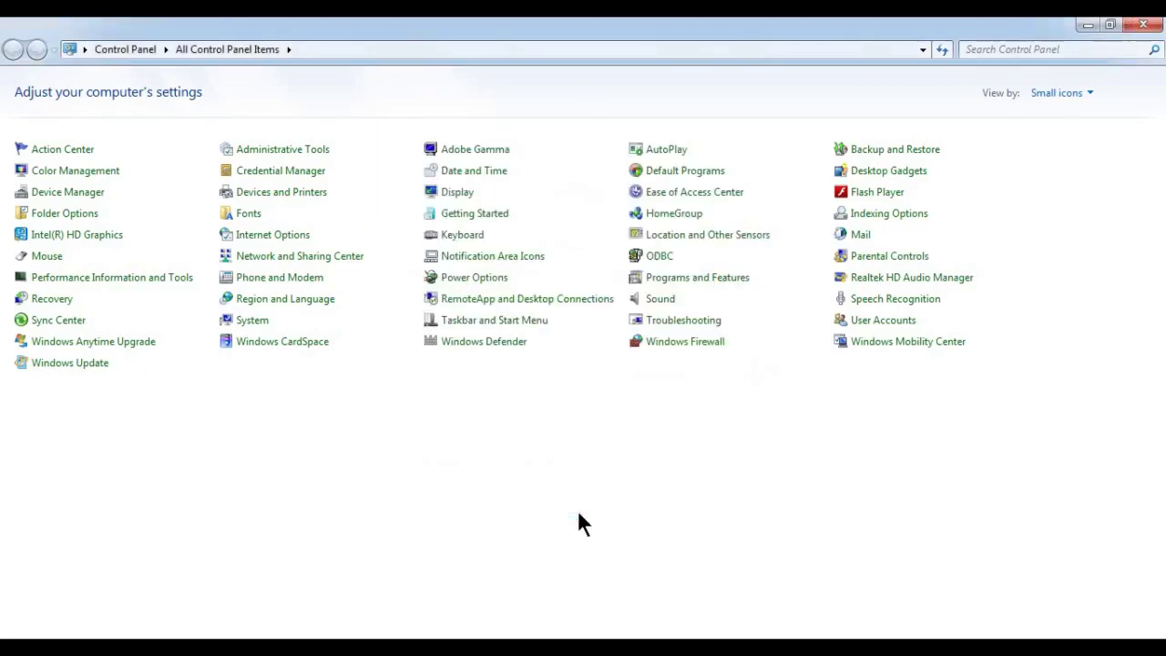
View the Keyboard properties, examine the HID Keyboard Device and Standard PS/2 Keyboard hardware entries, and close the dialog.
{"action": "left_click", "coordinate": [487, 240]}
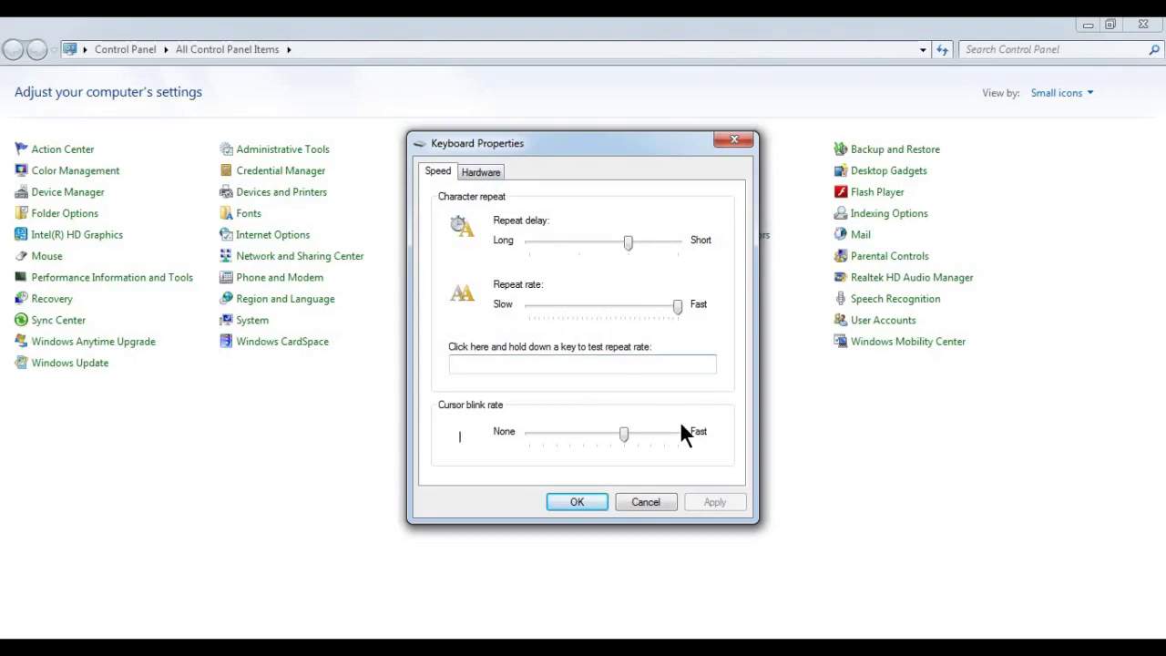
{"action": "left_click", "coordinate": [495, 170]}
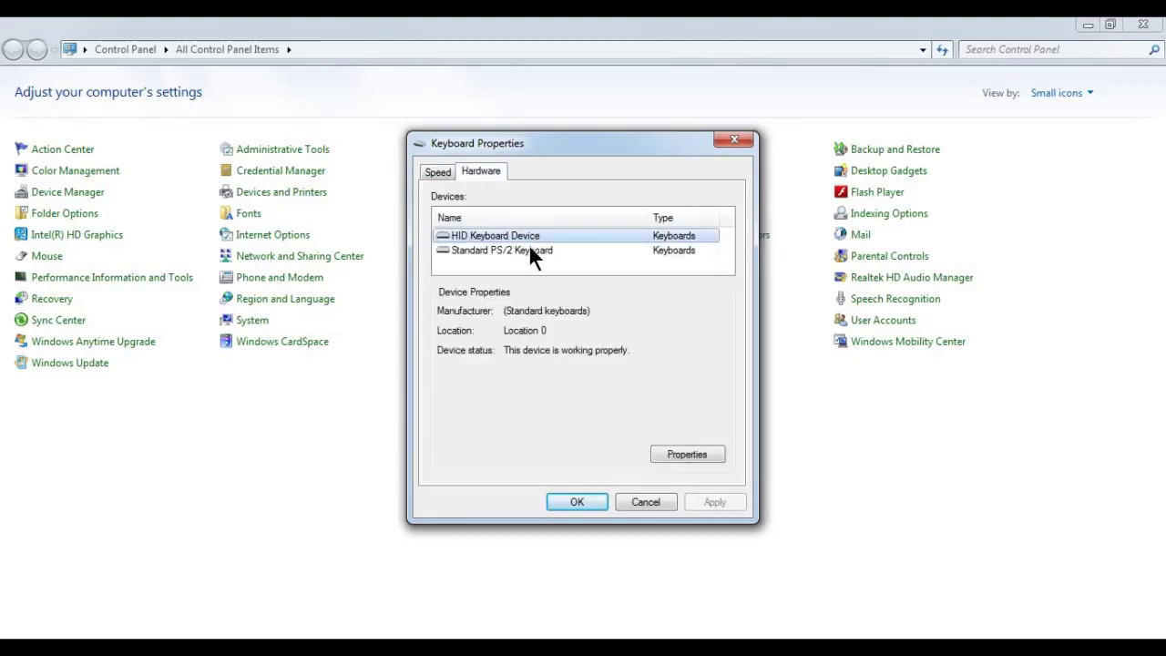
{"action": "left_click", "coordinate": [527, 249]}
{"action": "left_click", "coordinate": [518, 236]}
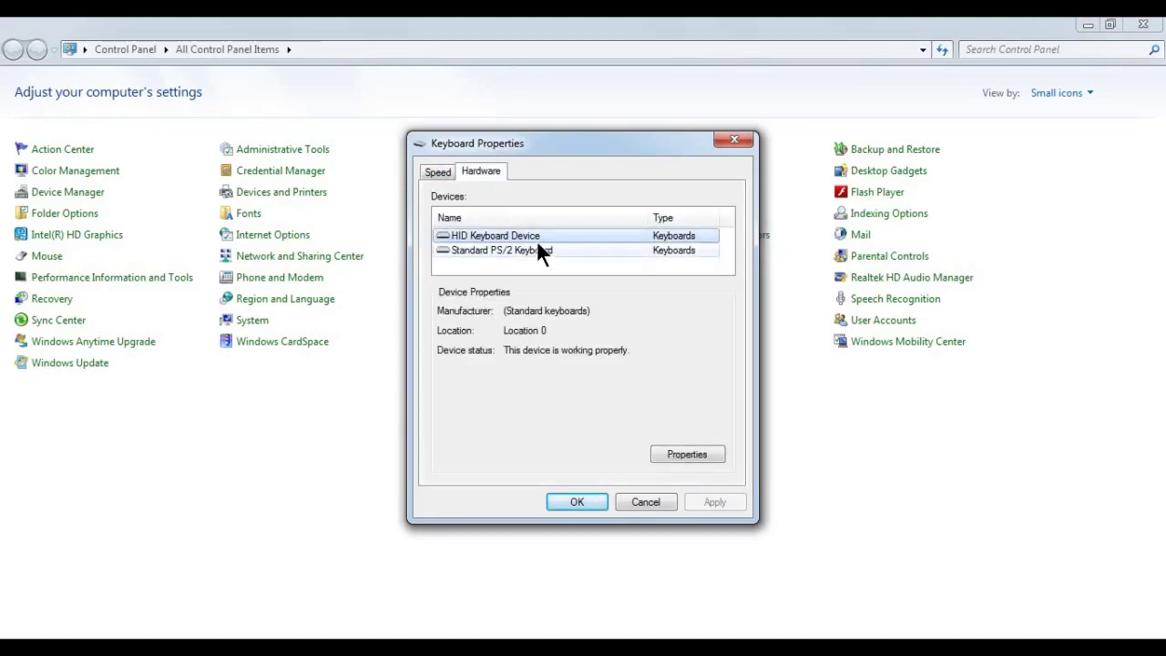
{"action": "left_click", "coordinate": [548, 502]}
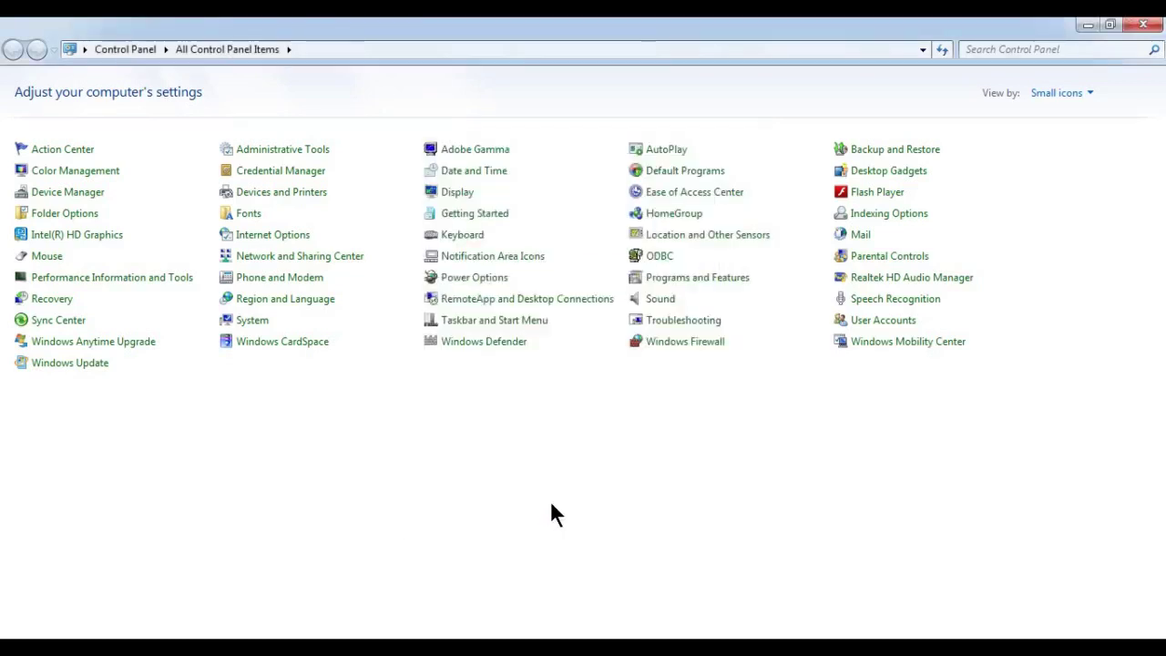
Open the Notification Area Icons settings and turn off always showing all icons and notifications on the taskbar.
{"action": "left_click", "coordinate": [529, 261]}
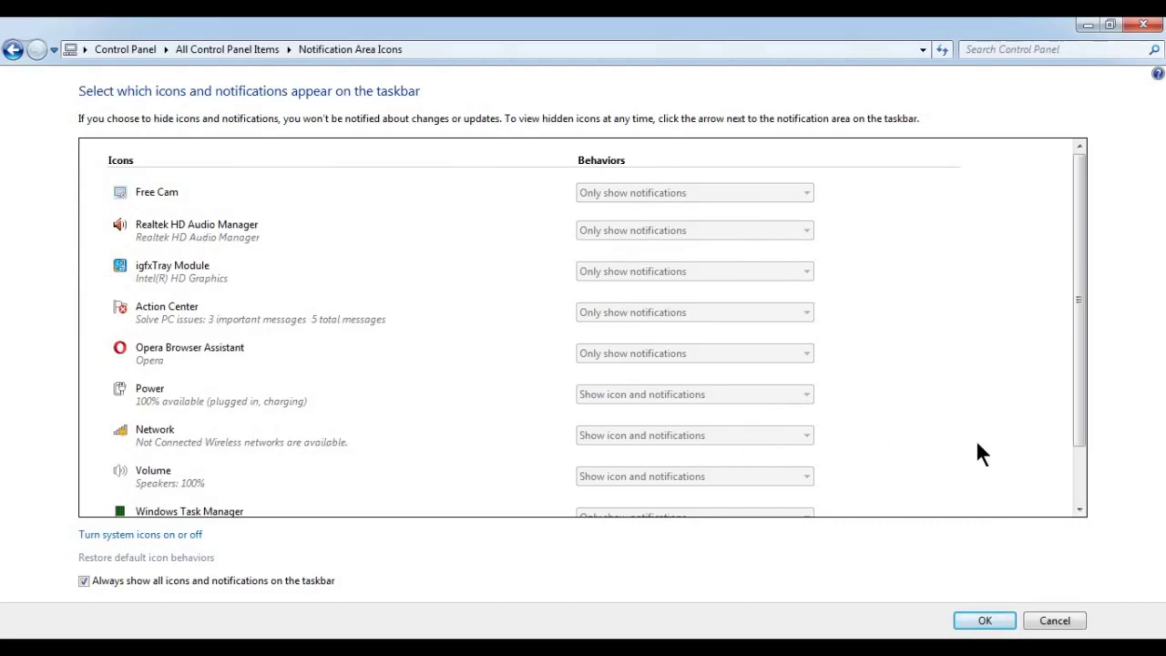
{"action": "scroll", "coordinate": [1075, 411], "scroll_direction": "down", "scroll_amount": 2}
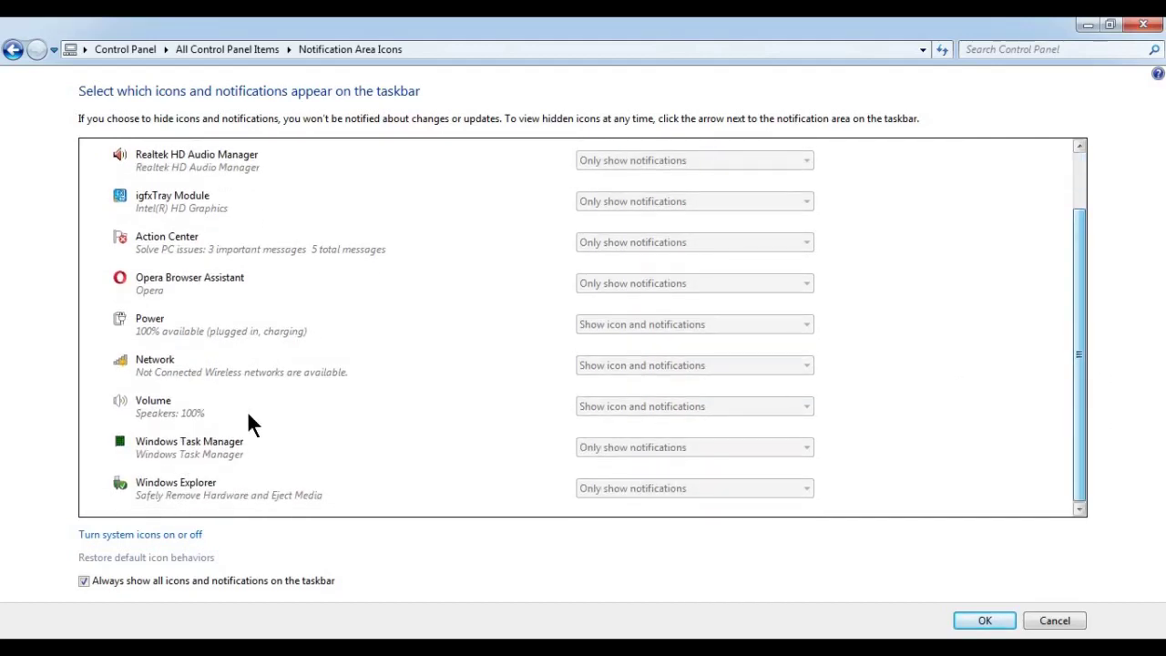
{"action": "left_click", "coordinate": [130, 582]}
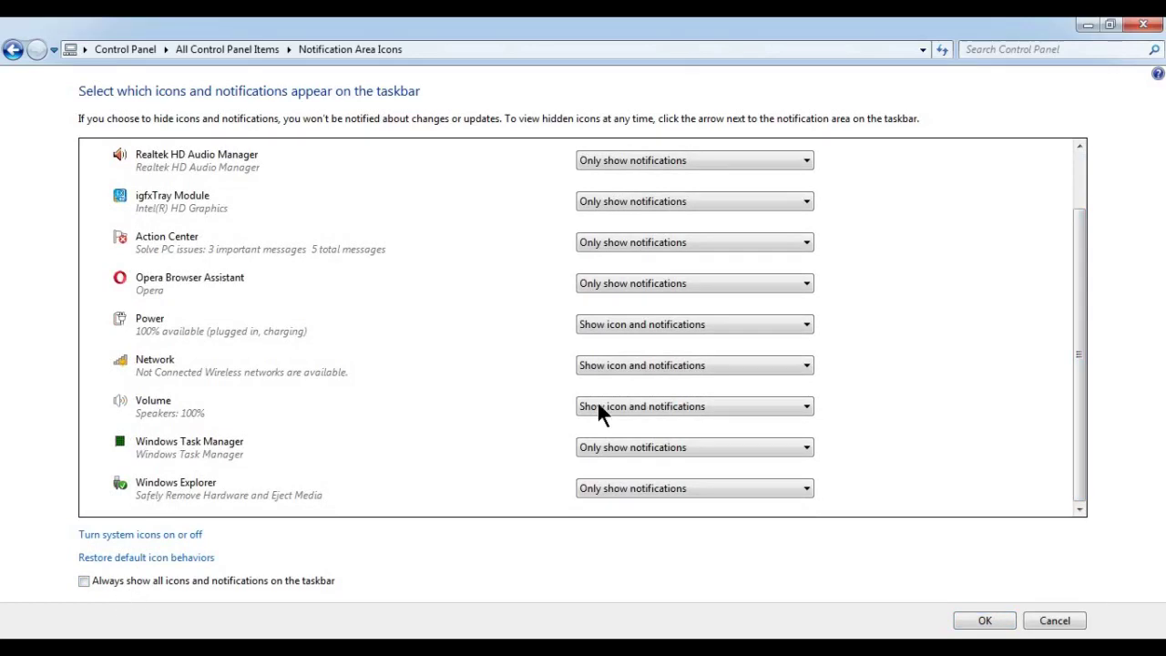
Try Hide icon and notifications for Realtek HD Audio Manager, and set its behavior to Show icon and notifications.
{"action": "left_click", "coordinate": [607, 155]}
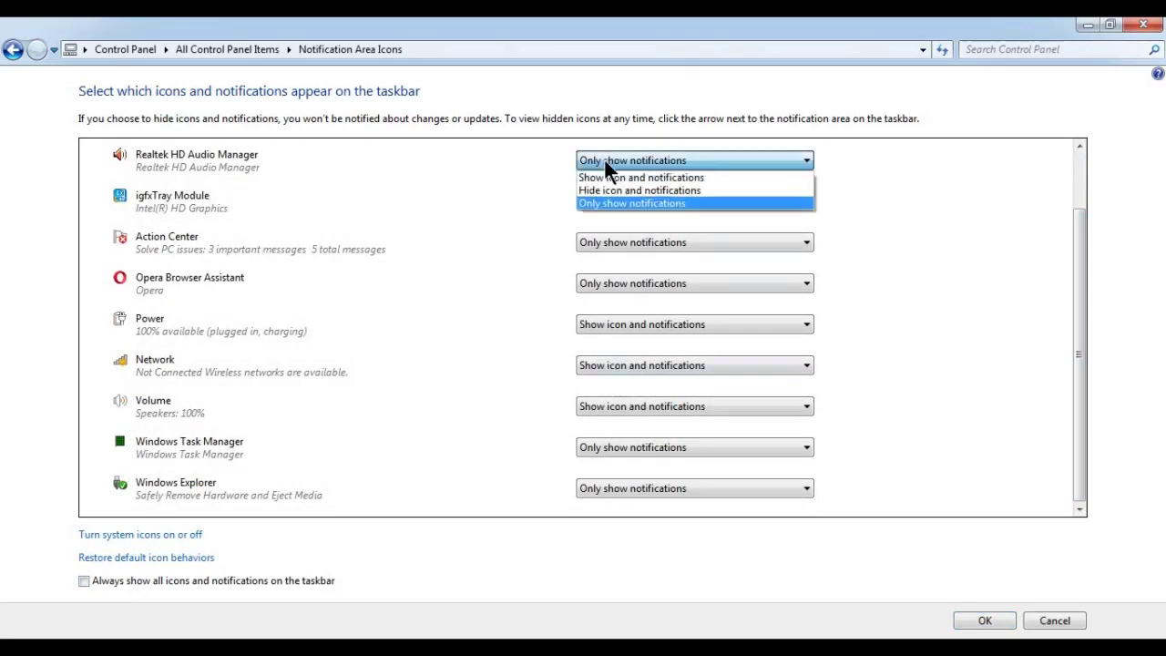
{"action": "left_click", "coordinate": [606, 186]}
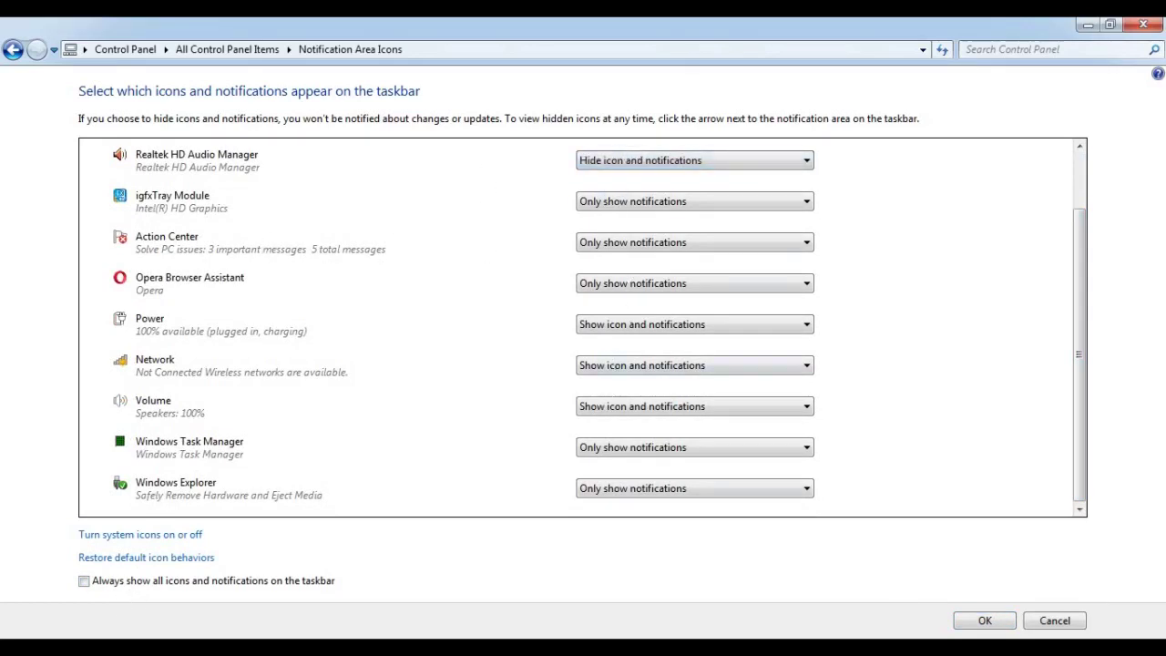
{"action": "left_click", "coordinate": [648, 162]}
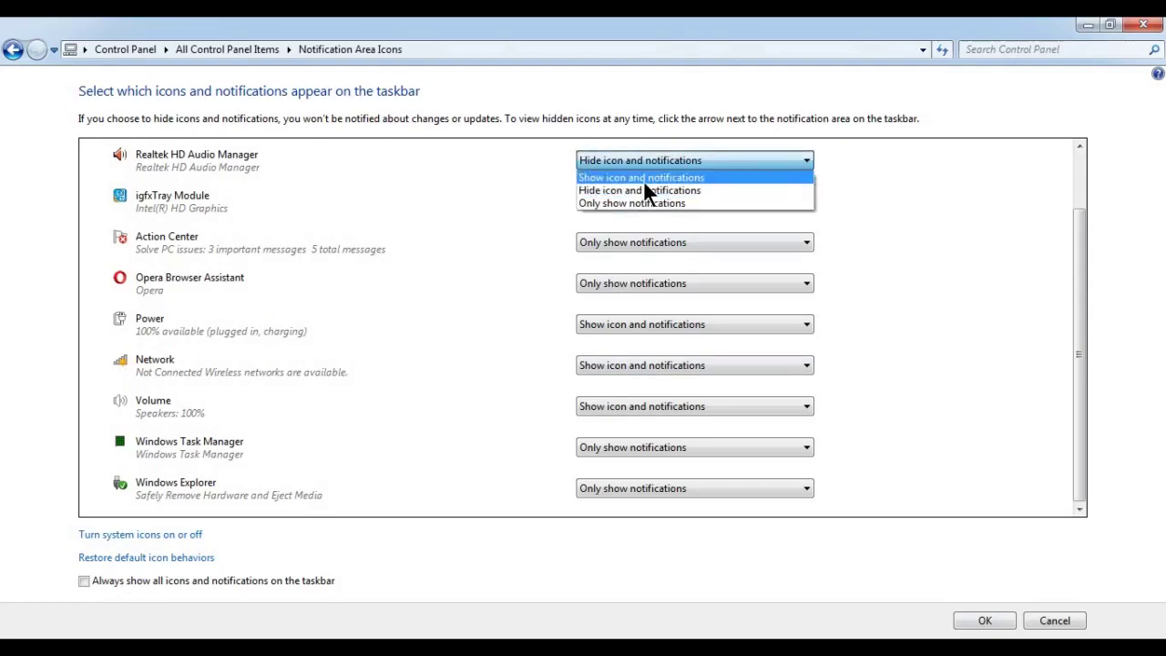
{"action": "left_click", "coordinate": [643, 180]}
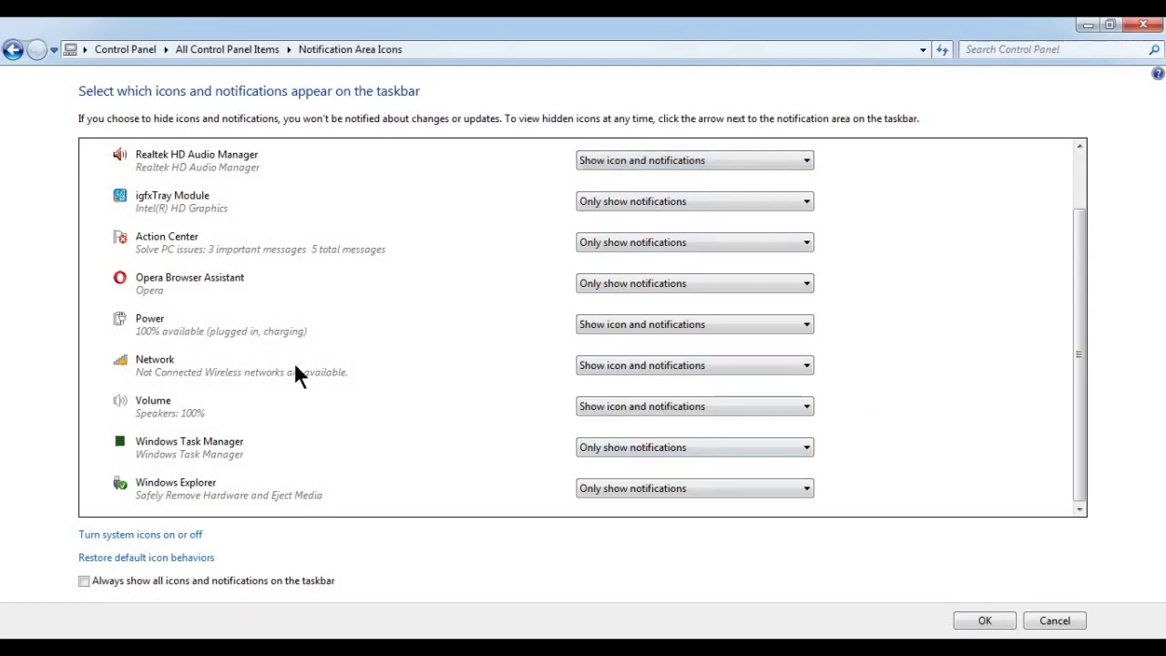
View the behavior choices for the Network icon and close the Notification Area Icons window.
{"action": "left_click", "coordinate": [792, 364]}
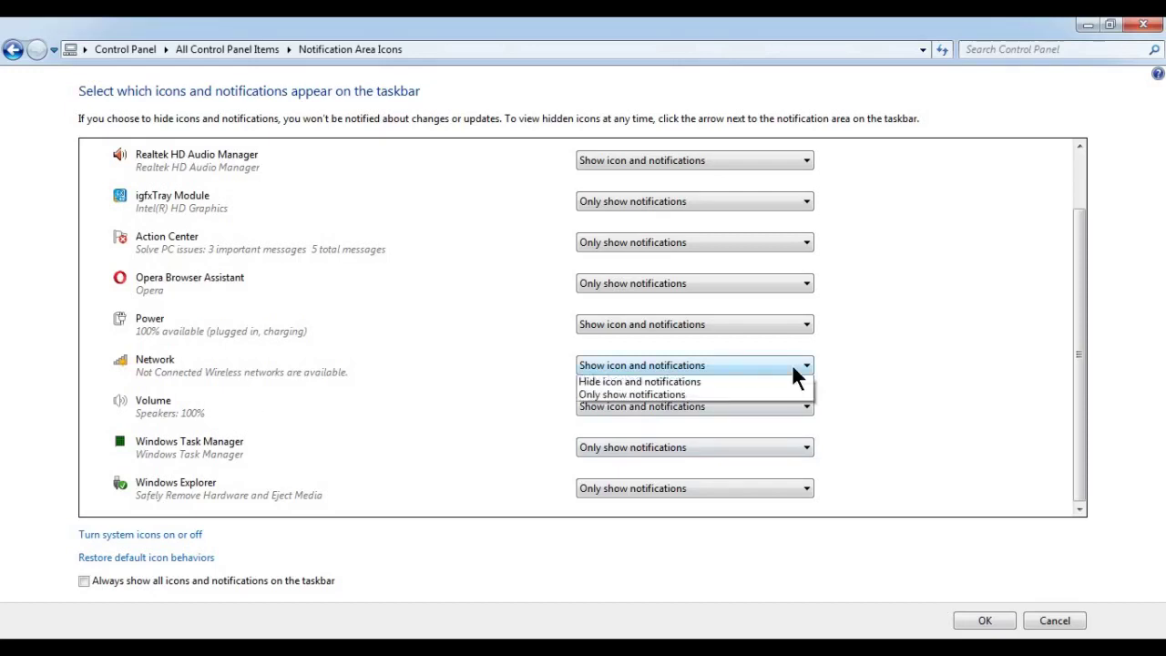
{"action": "left_click", "coordinate": [792, 364]}
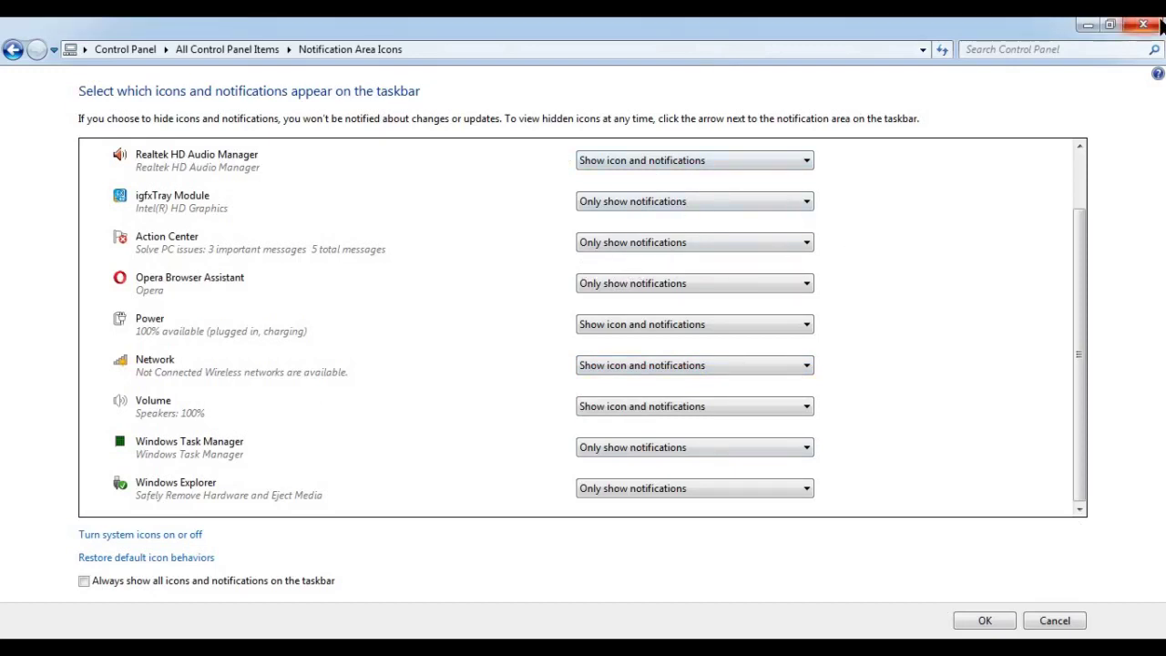
{"action": "left_click", "coordinate": [94, 578]}
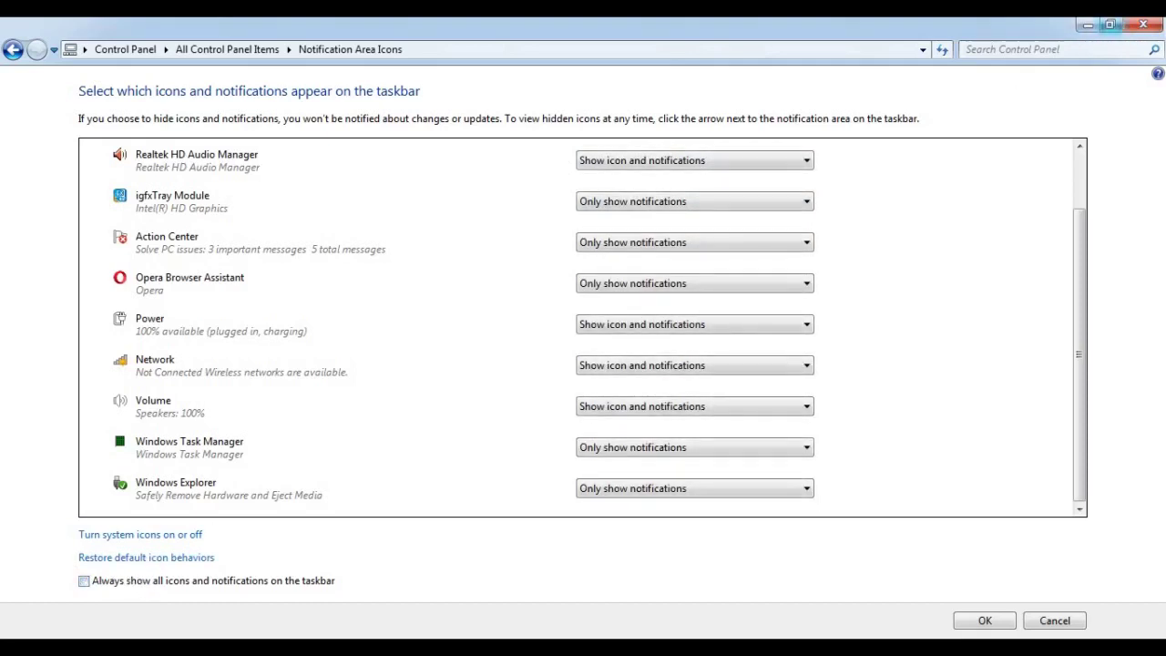
{"action": "left_click", "coordinate": [1144, 25]}
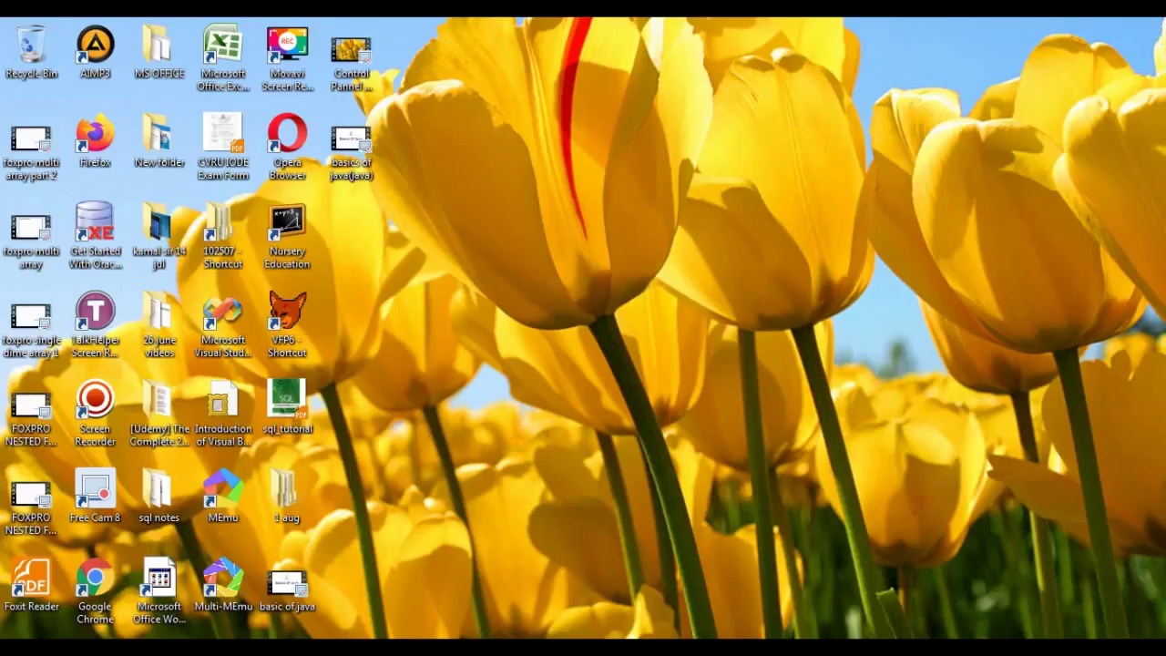
Reopen the Control Panel from the System Tools accessories and maximize its window.
{"action": "key", "text": "super"}
{"action": "left_click", "coordinate": [49, 582]}
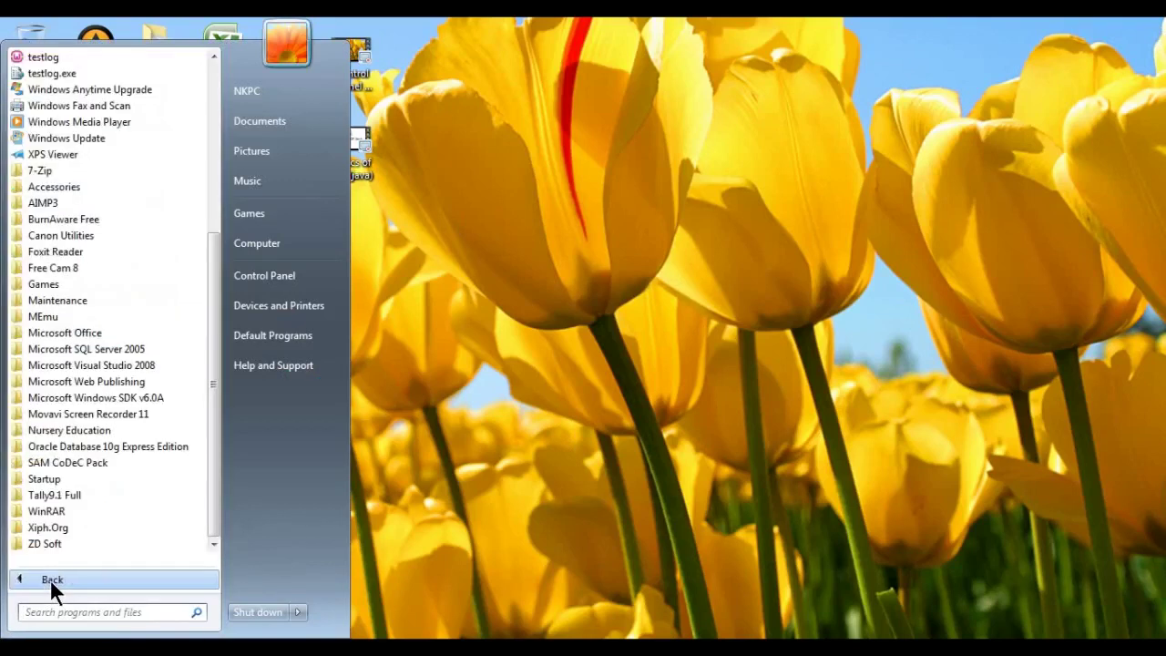
{"action": "left_click", "coordinate": [50, 187]}
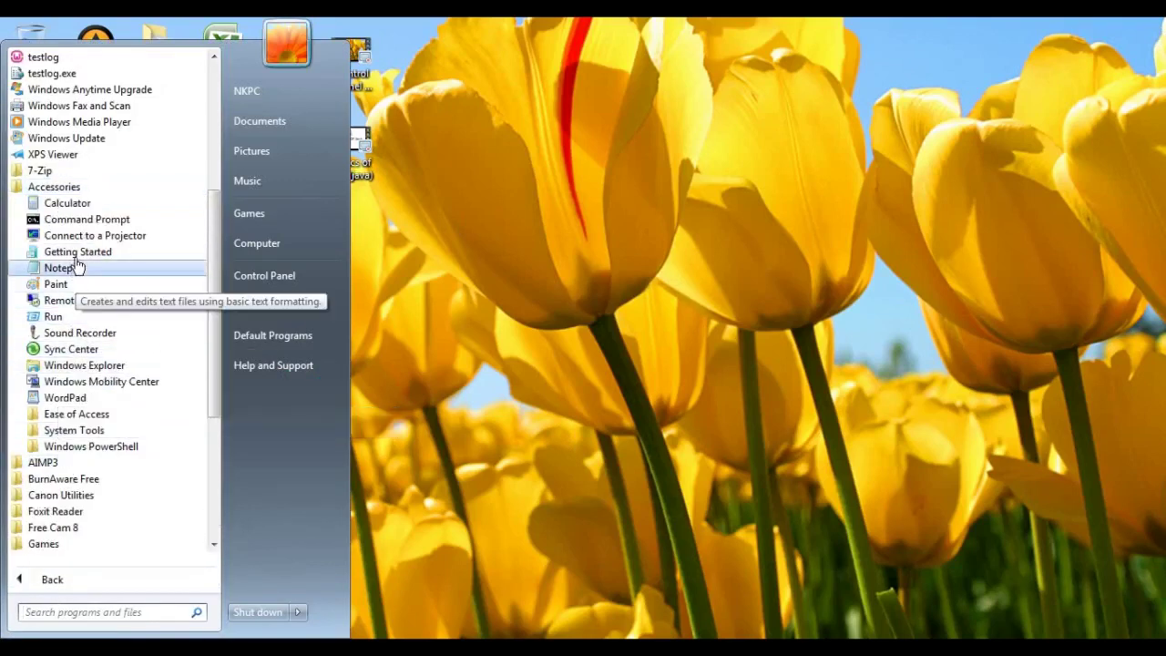
{"action": "left_click", "coordinate": [74, 430]}
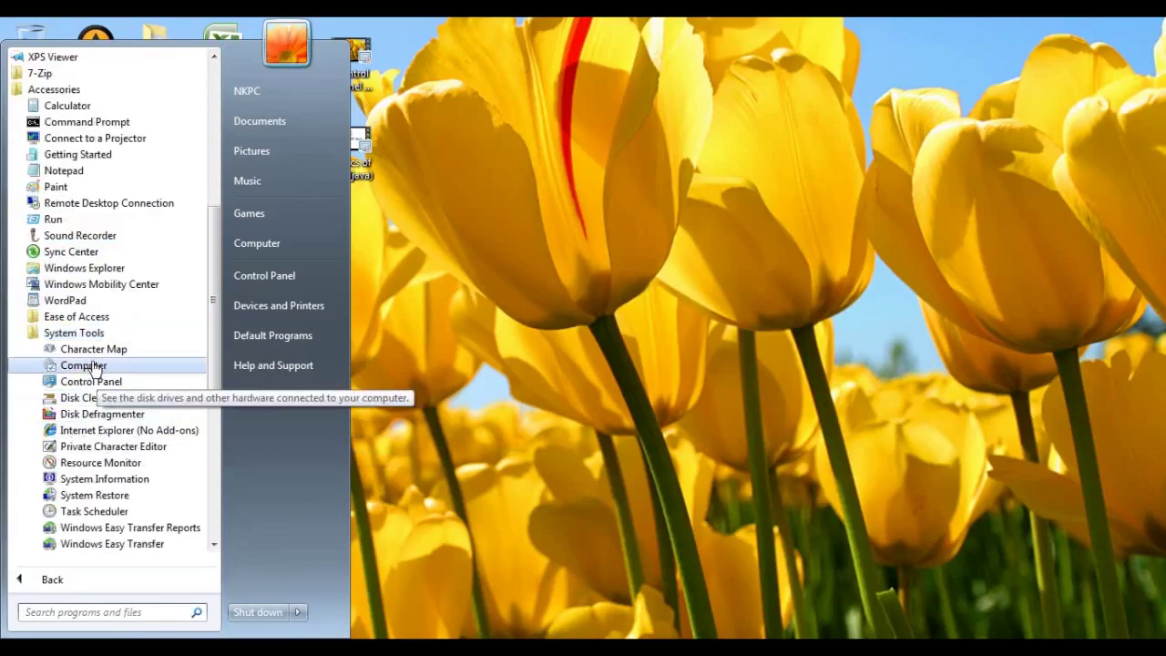
{"action": "left_click", "coordinate": [90, 383]}
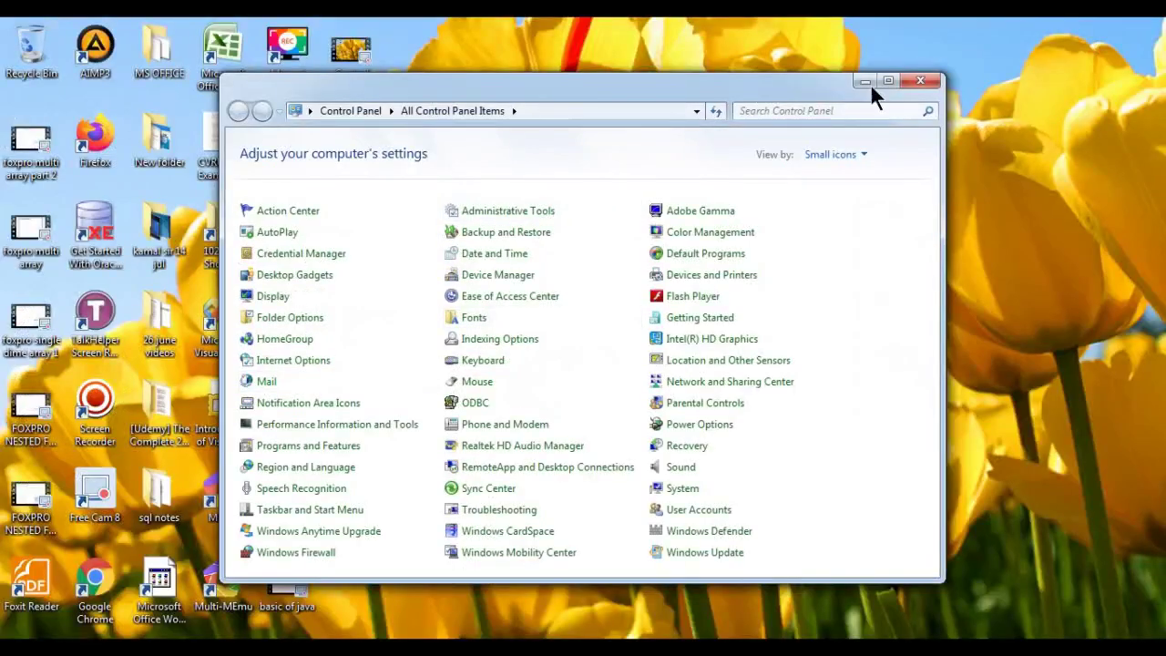
{"action": "left_click", "coordinate": [881, 83]}
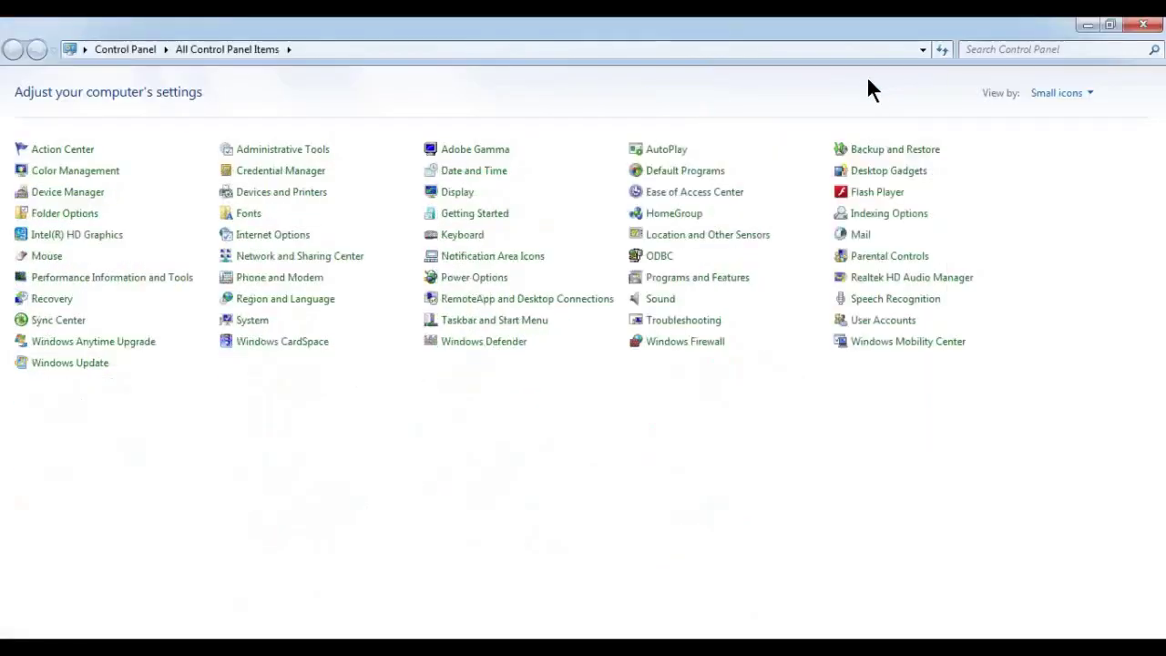
Open Power Options, try the Power saver plan, and set the active plan back to Balanced (recommended).
{"action": "left_click", "coordinate": [513, 279]}
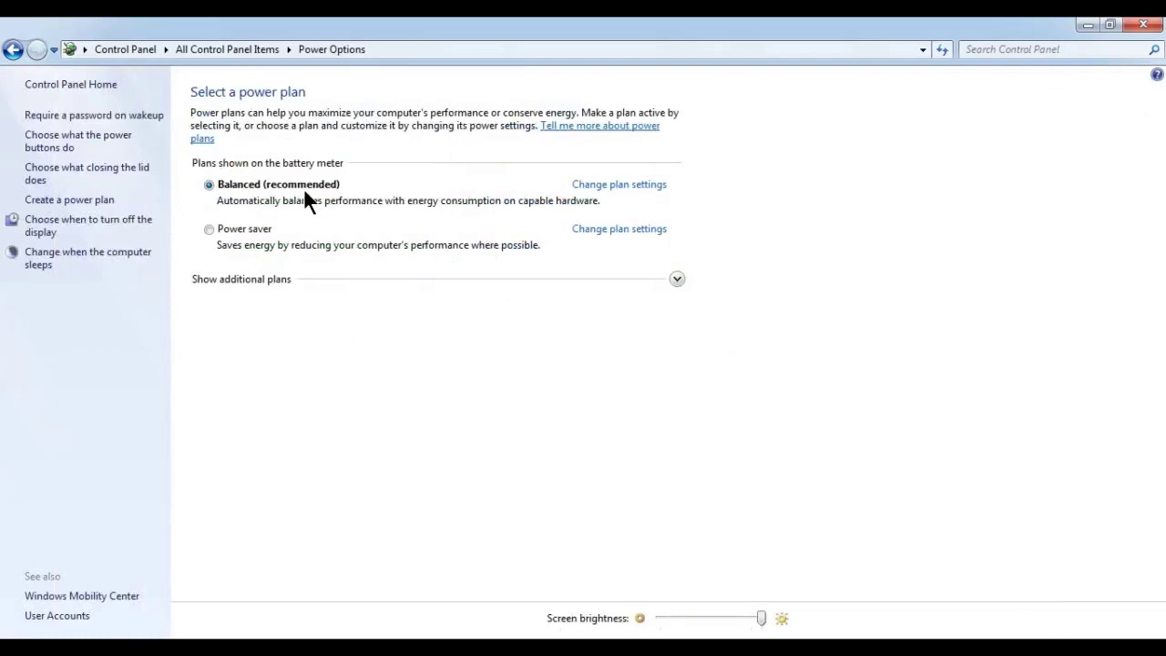
{"action": "left_click", "coordinate": [248, 235]}
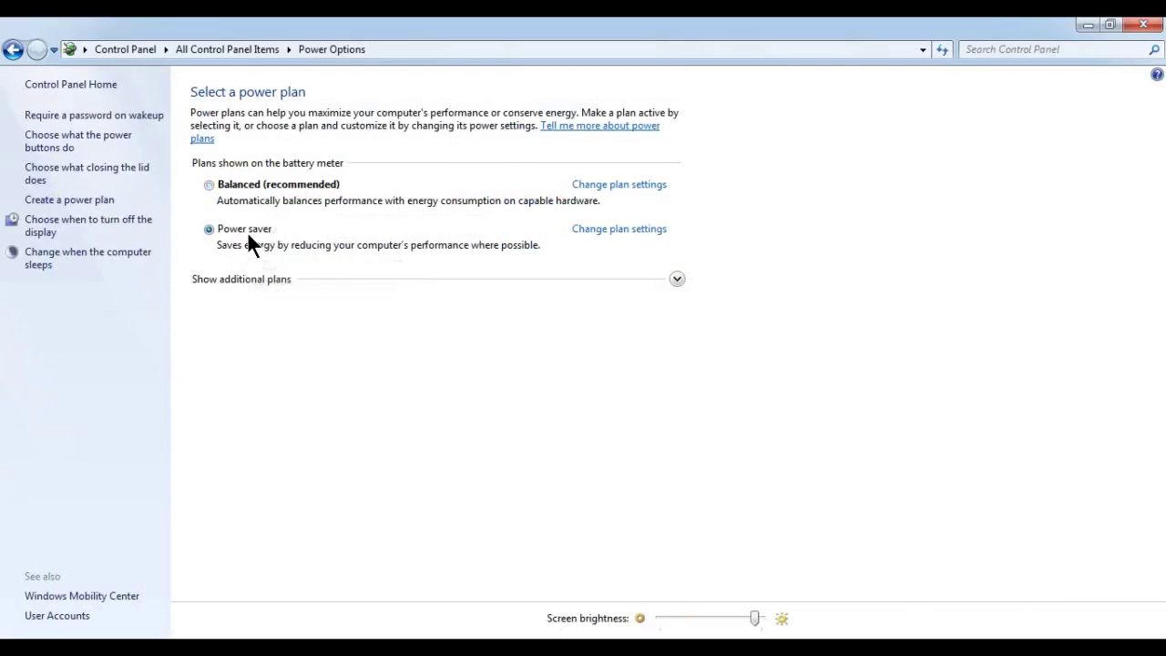
{"action": "left_click", "coordinate": [236, 186]}
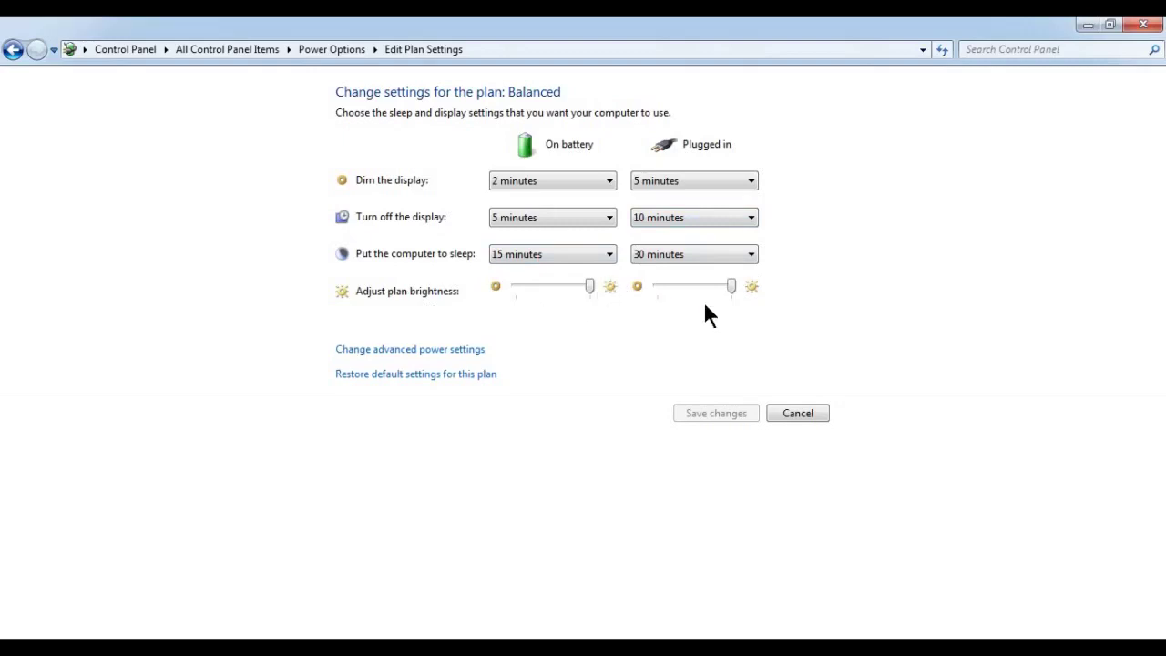
Examine the Balanced plan's advanced power settings, including USB settings, cancel without changes, and return to All Control Panel Items.
{"action": "left_click", "coordinate": [440, 354]}
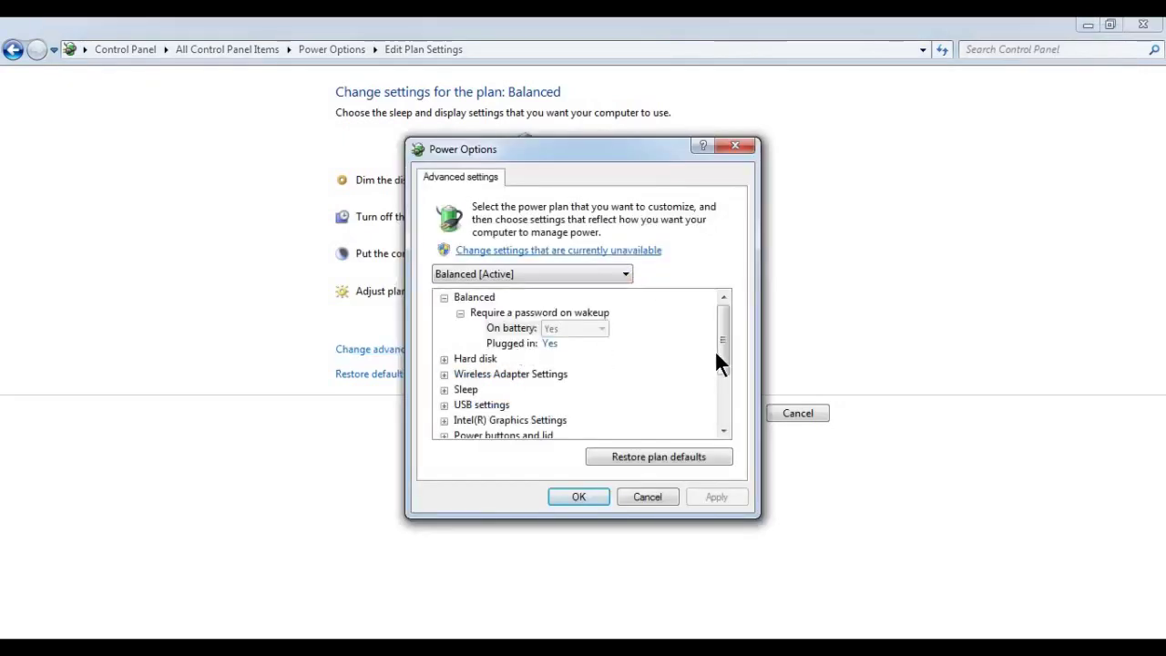
{"action": "scroll", "coordinate": [715, 356], "scroll_direction": "down", "scroll_amount": 1}
{"action": "left_click", "coordinate": [467, 390]}
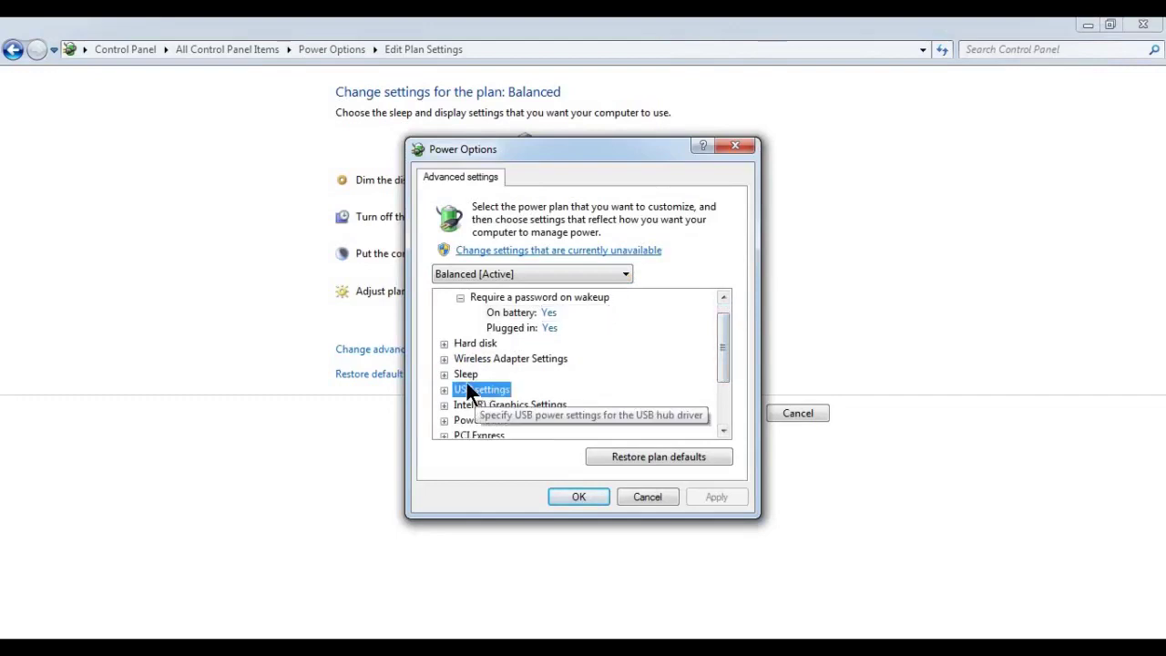
{"action": "scroll", "coordinate": [723, 360], "scroll_direction": "down", "scroll_amount": 2}
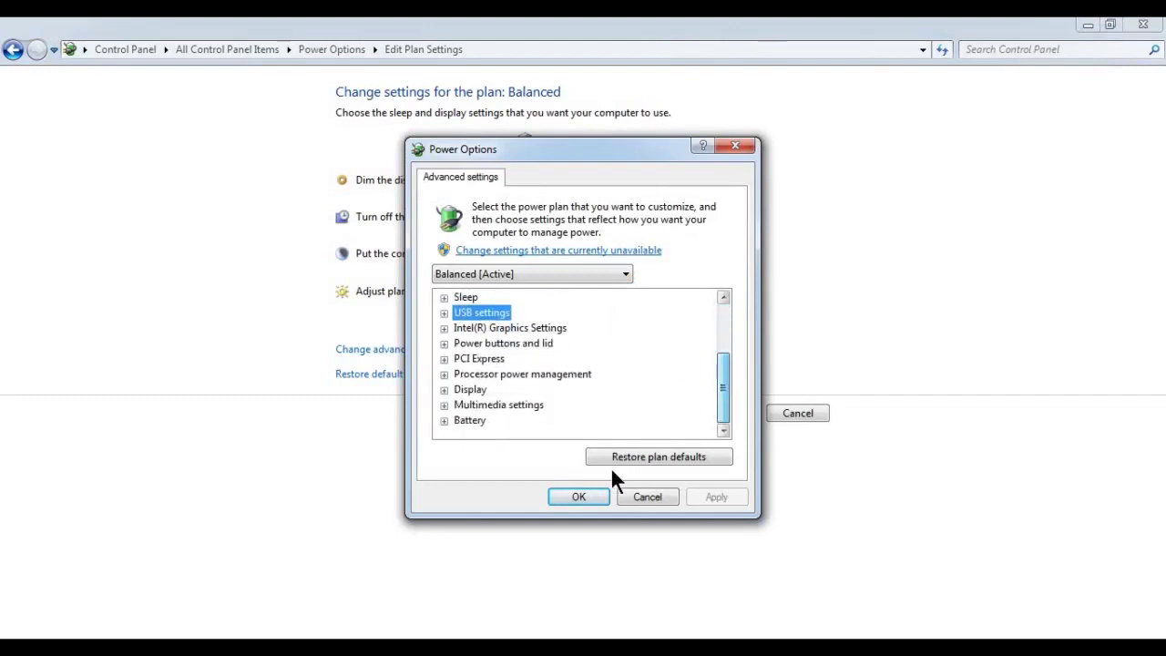
{"action": "left_click", "coordinate": [638, 498]}
{"action": "left_click", "coordinate": [799, 412]}
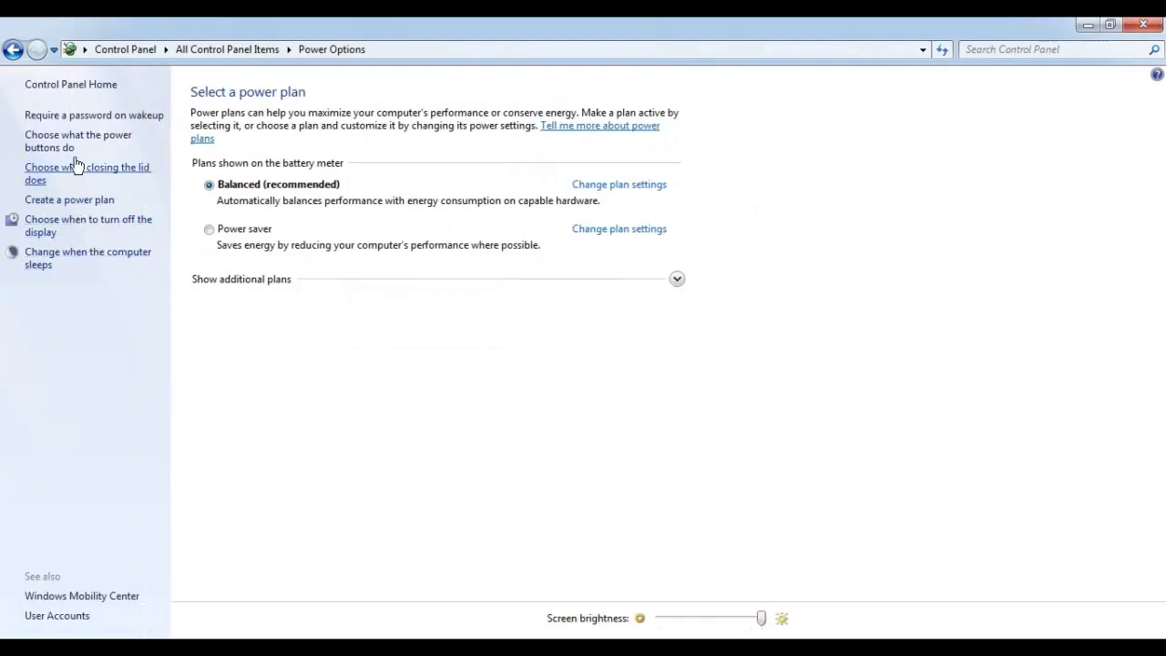
{"action": "left_click", "coordinate": [14, 52]}
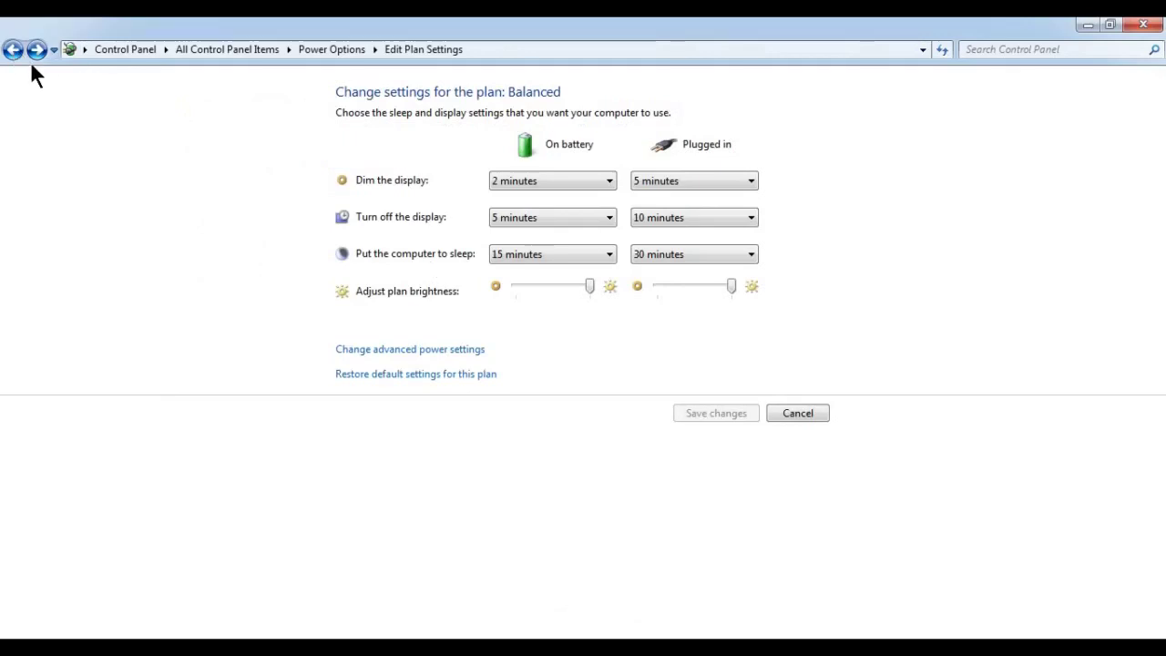
{"action": "left_click", "coordinate": [12, 51]}
{"action": "left_click", "coordinate": [12, 51]}
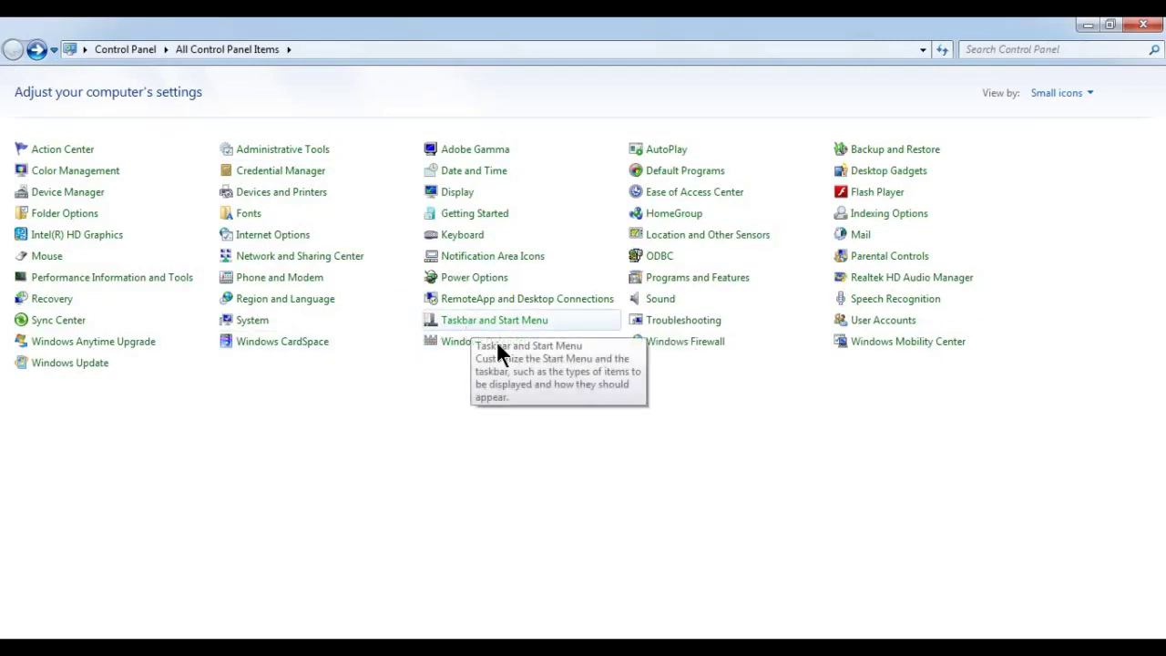
Open the Taskbar and Start Menu properties, unlock the taskbar, and apply the change.
{"action": "left_click", "coordinate": [466, 324]}
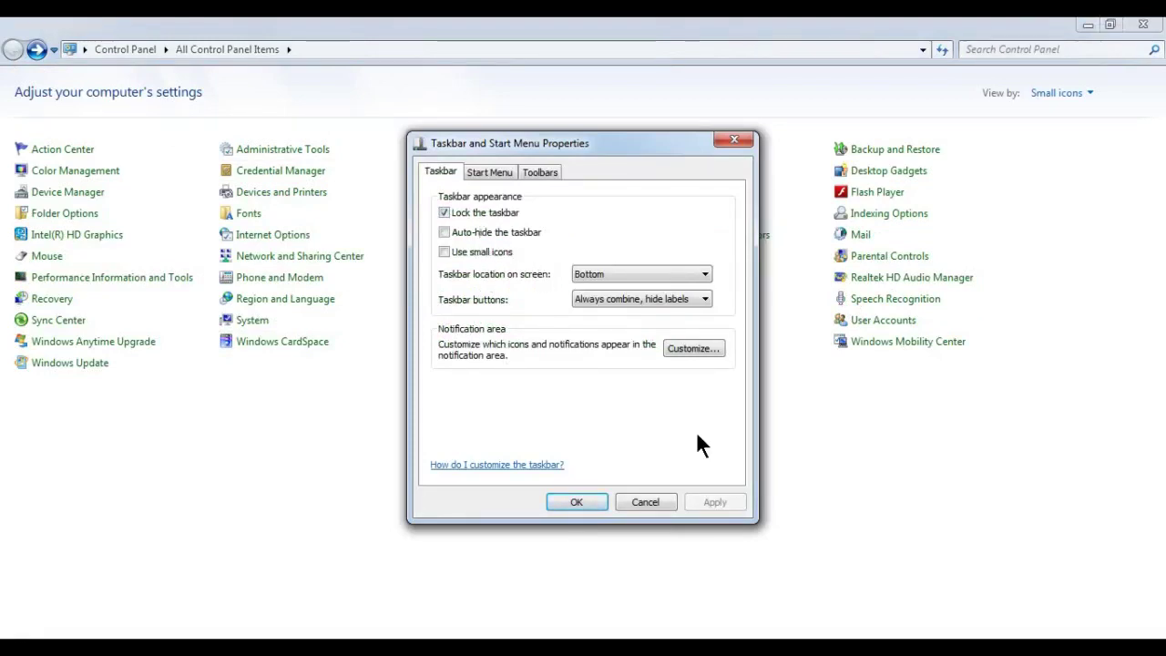
{"action": "left_click", "coordinate": [807, 625]}
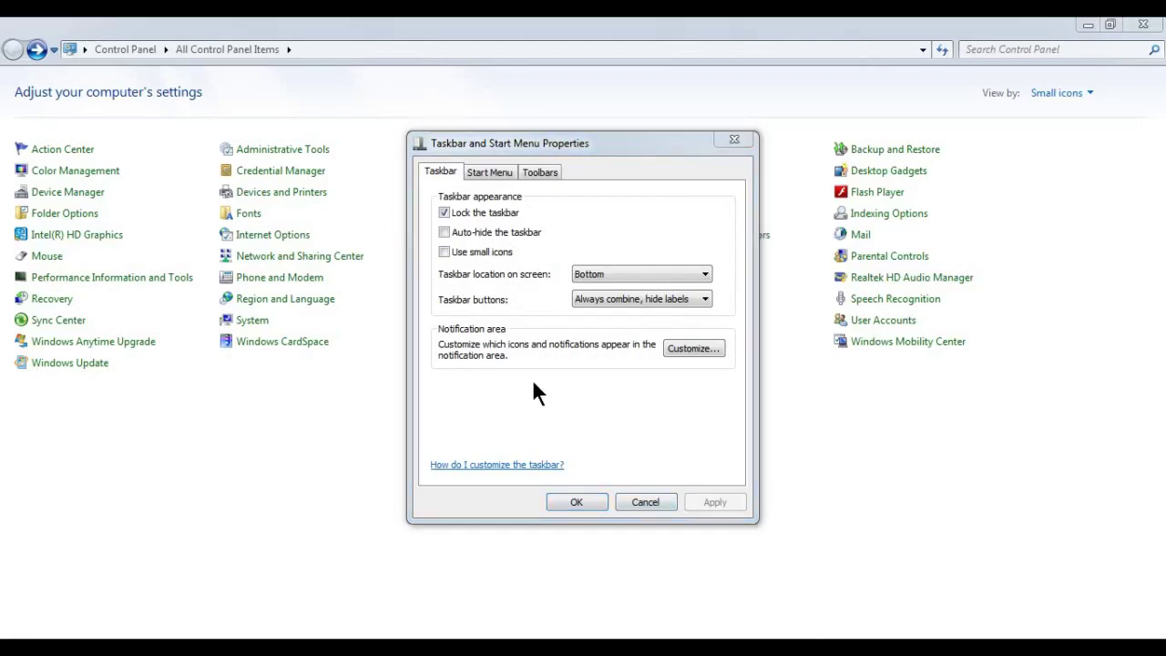
{"action": "left_click", "coordinate": [450, 204]}
{"action": "left_click", "coordinate": [445, 213]}
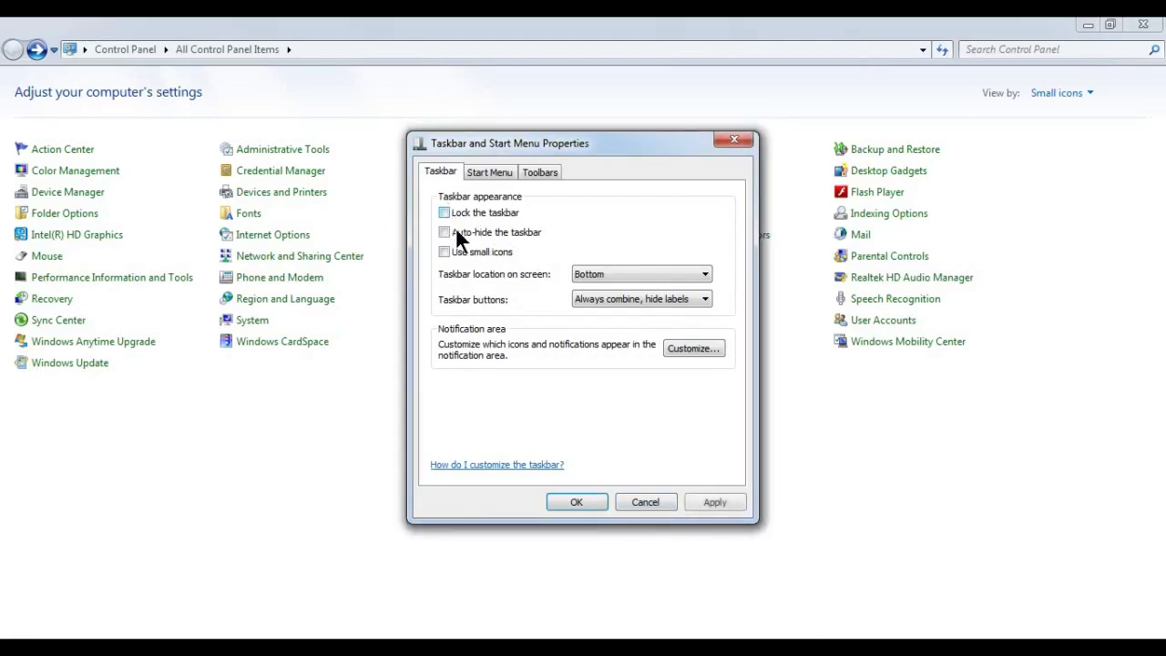
{"action": "left_click", "coordinate": [715, 503]}
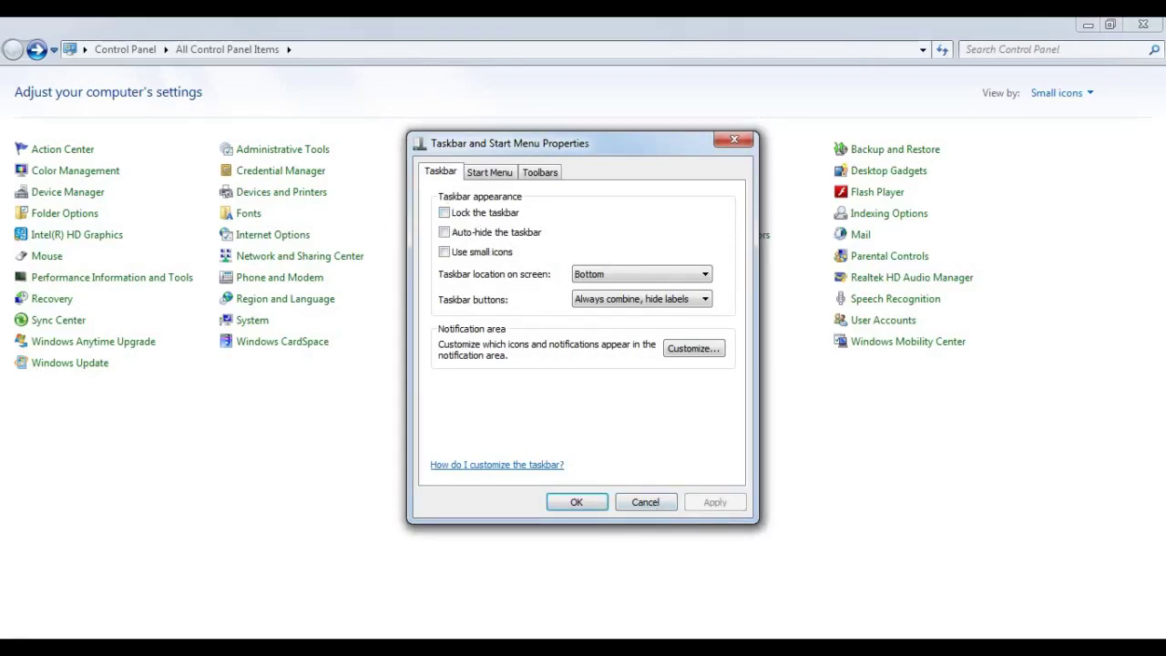
Try docking the unlocked taskbar along the right edge of the desktop, and move it back to the bottom edge.
{"action": "left_click_drag", "start_coordinate": [1104, 638], "coordinate": [902, 638]}
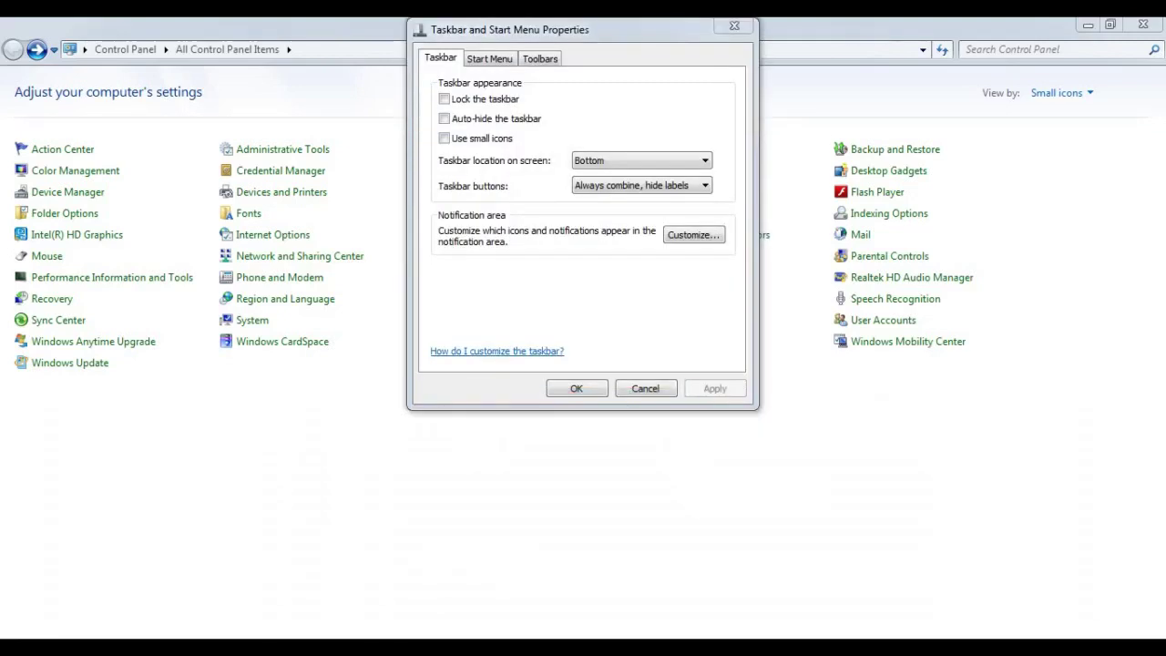
{"action": "right_click", "coordinate": [1139, 146]}
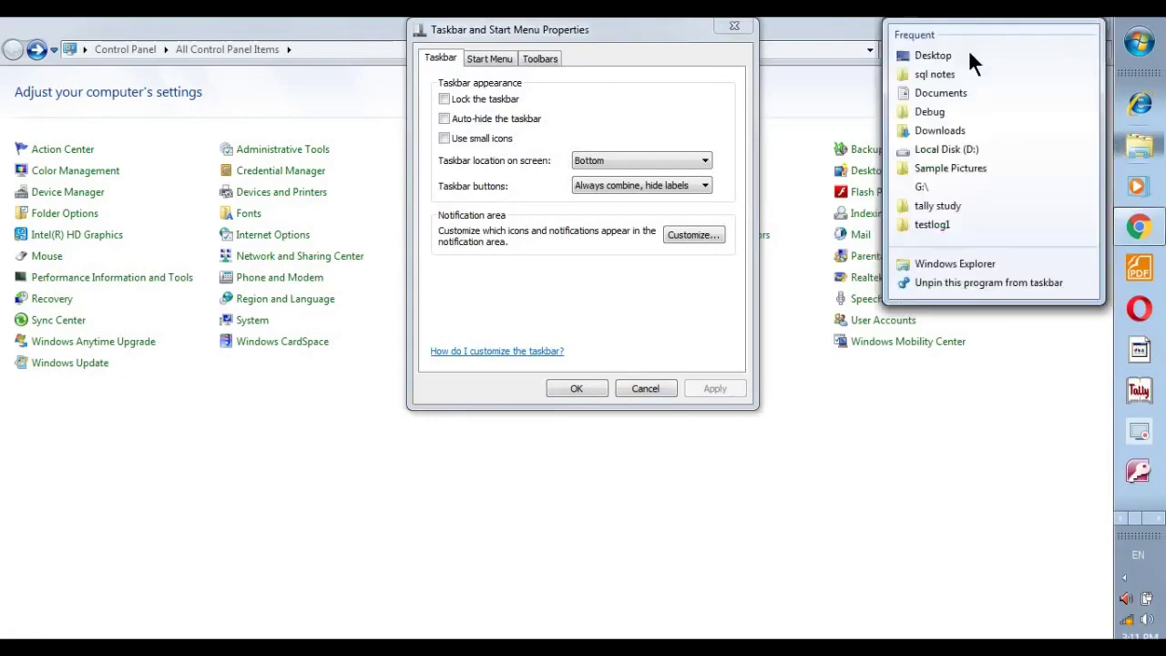
{"action": "left_click", "coordinate": [1002, 383]}
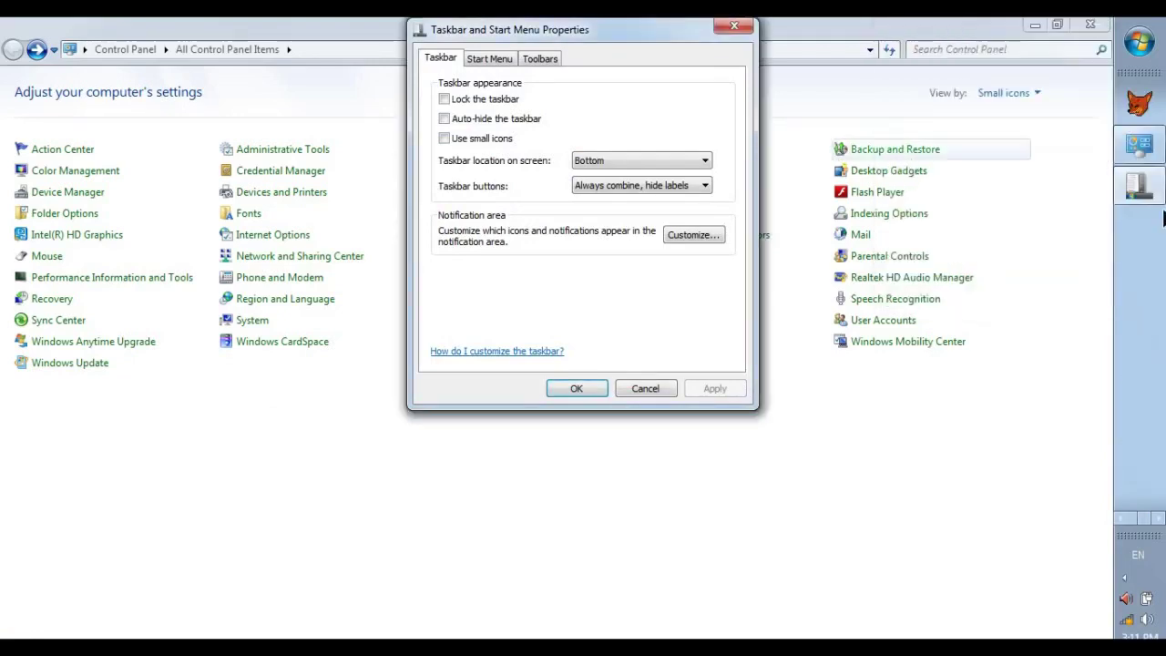
{"action": "left_click_drag", "start_coordinate": [937, 156], "coordinate": [783, 599]}
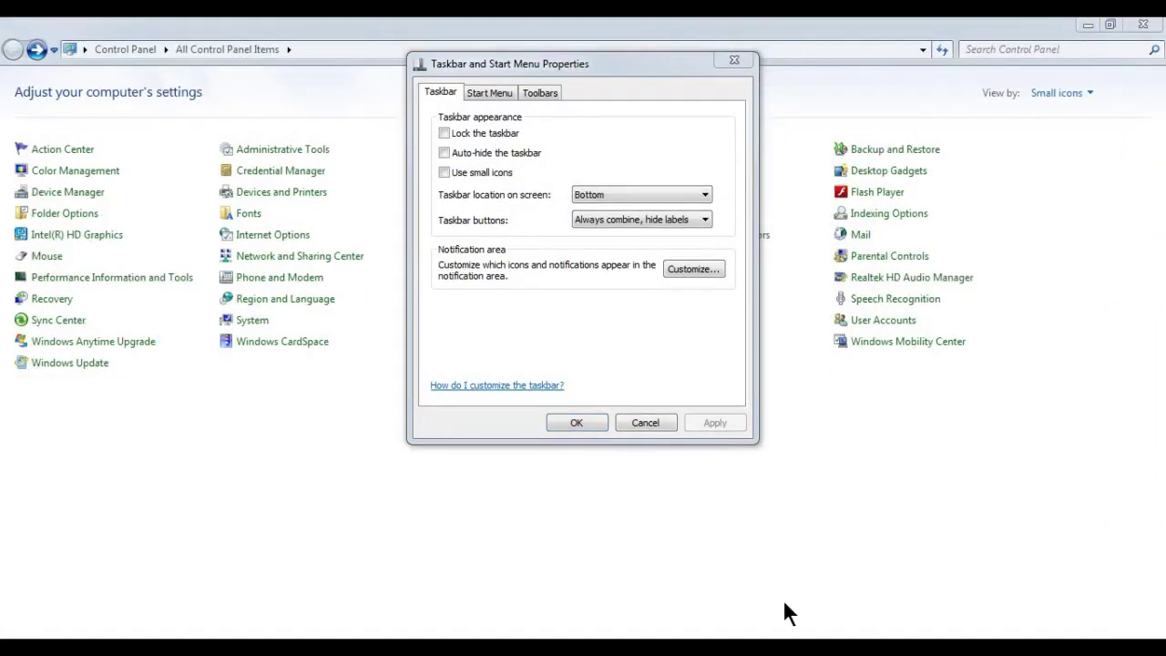
Lock the taskbar, try applying the auto-hide option, and clear auto-hide again.
{"action": "left_click", "coordinate": [445, 133]}
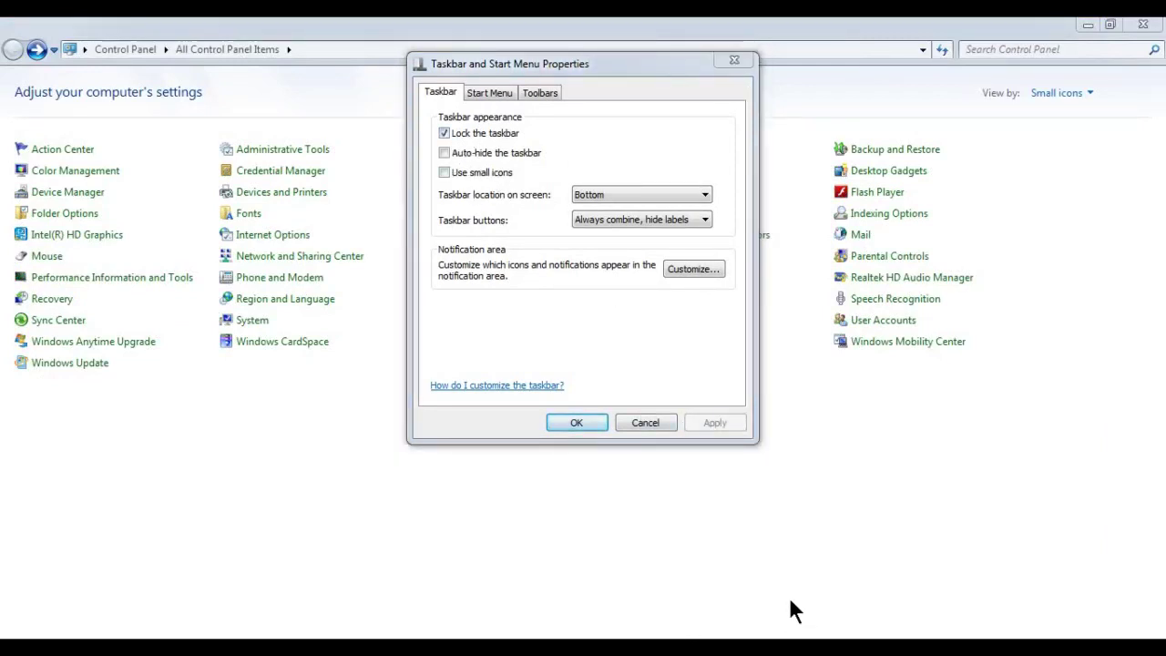
{"action": "left_click", "coordinate": [468, 153]}
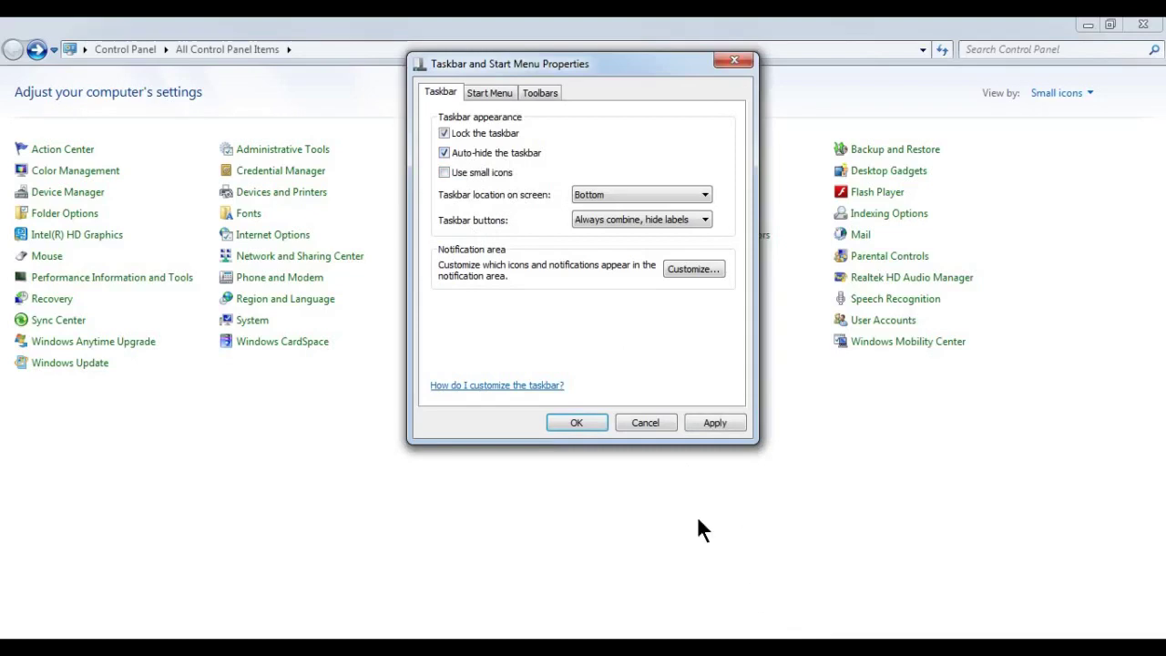
{"action": "left_click", "coordinate": [708, 422]}
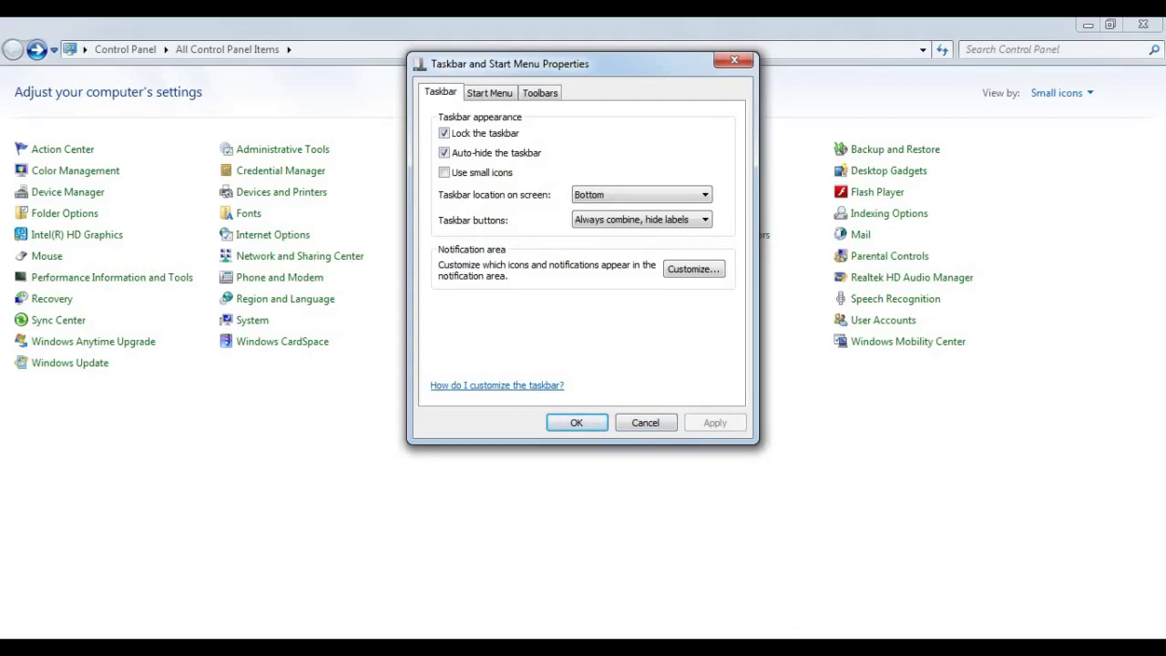
{"action": "left_click", "coordinate": [451, 153]}
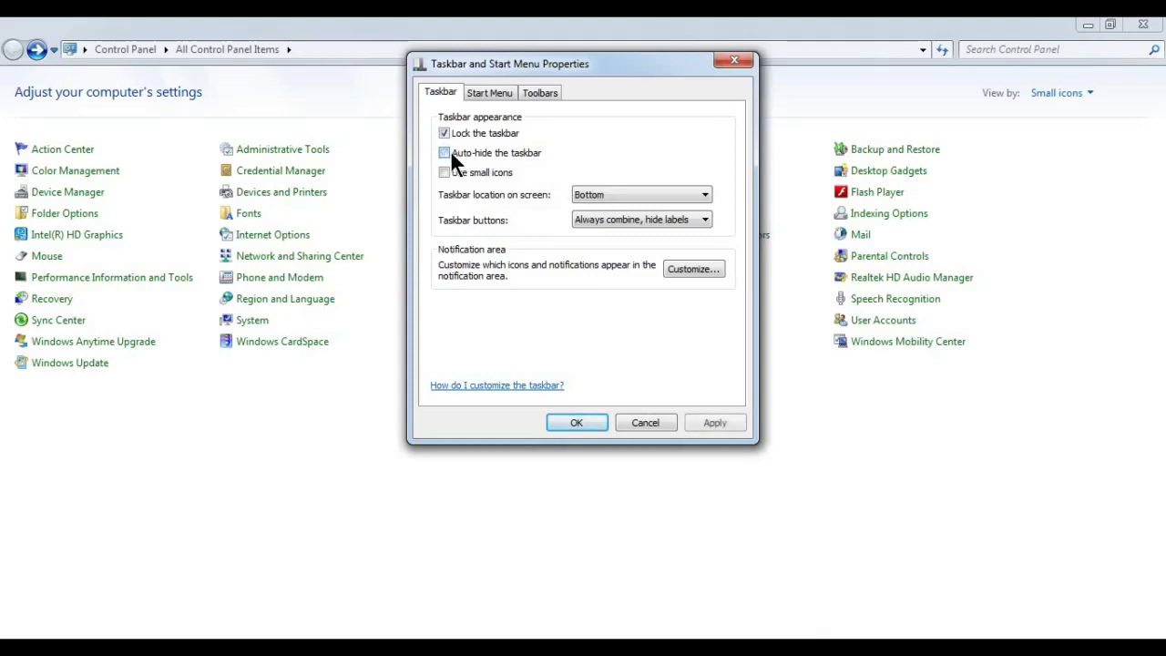
Examine the Start menu settings and the available power button actions, leaving Shut down selected.
{"action": "left_click", "coordinate": [492, 93]}
{"action": "left_click", "coordinate": [596, 157]}
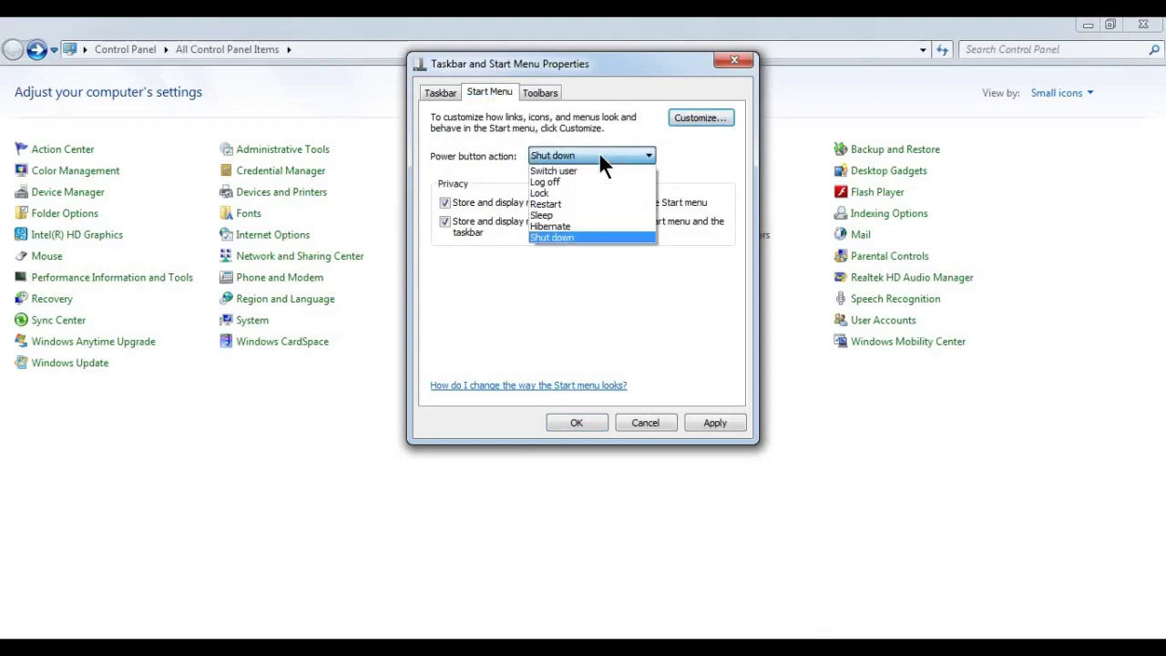
{"action": "left_click", "coordinate": [599, 152]}
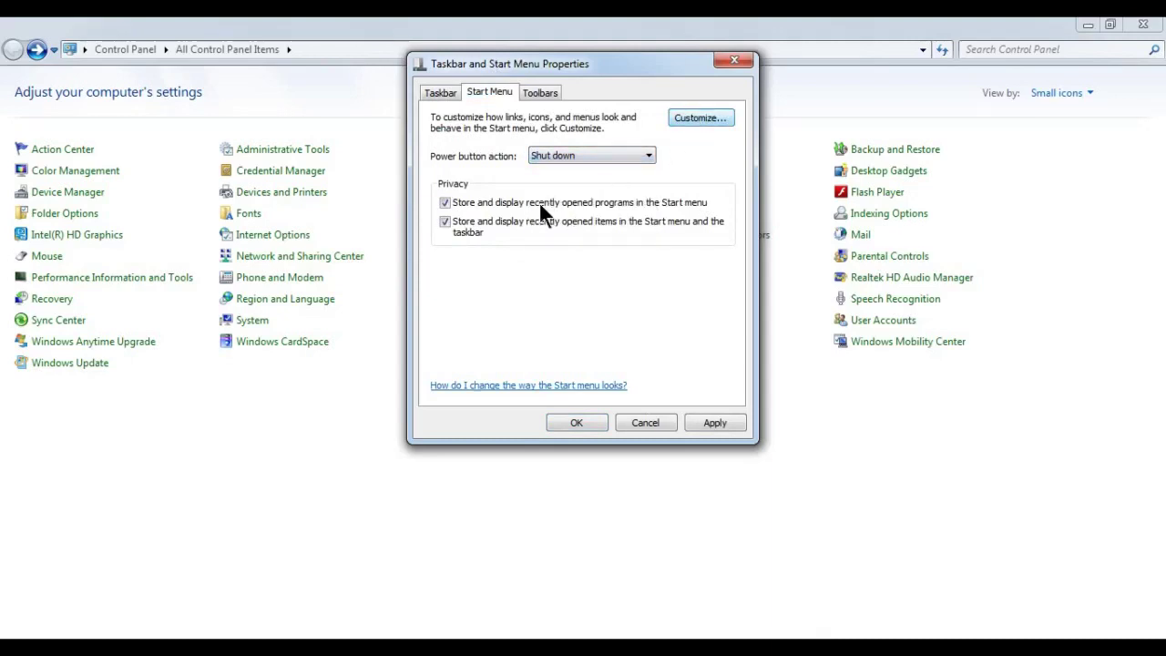
Try displaying Control Panel as a menu in the Start menu customization, restore the link option, and cancel out of the taskbar properties.
{"action": "left_click", "coordinate": [702, 117]}
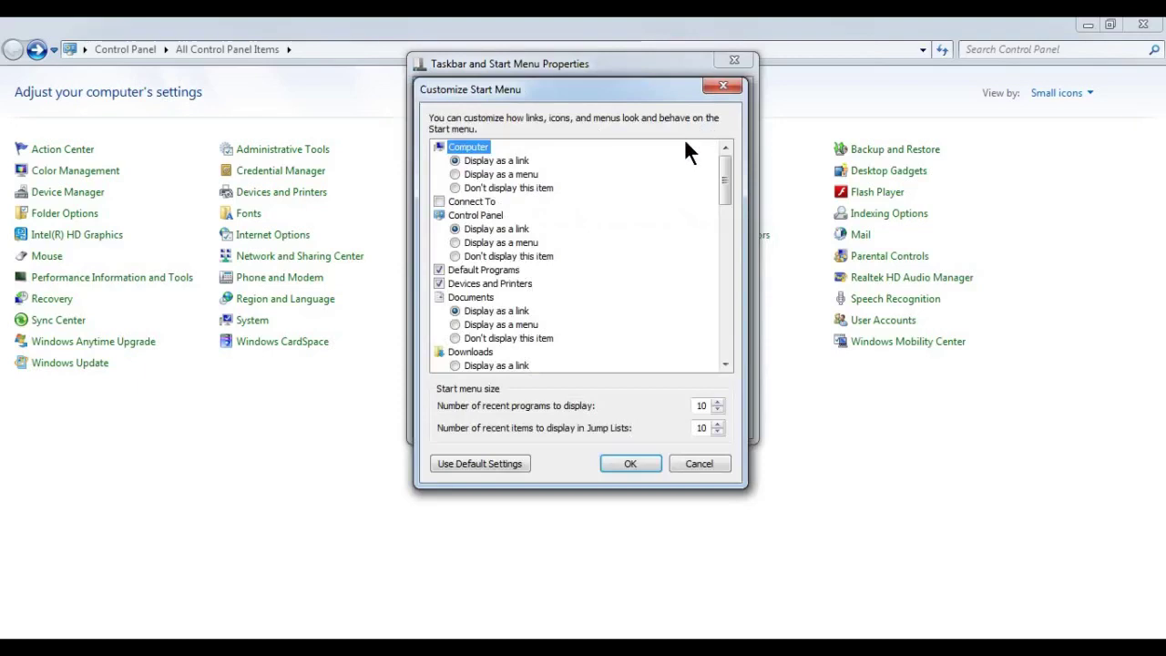
{"action": "left_click", "coordinate": [474, 244]}
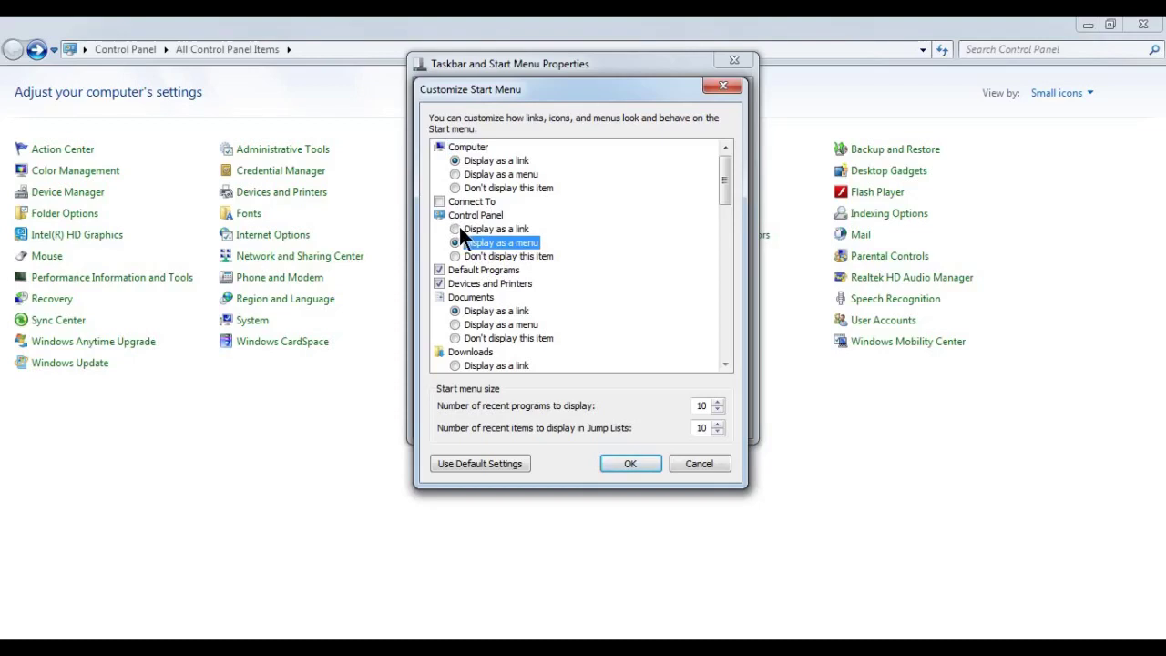
{"action": "left_click", "coordinate": [459, 226]}
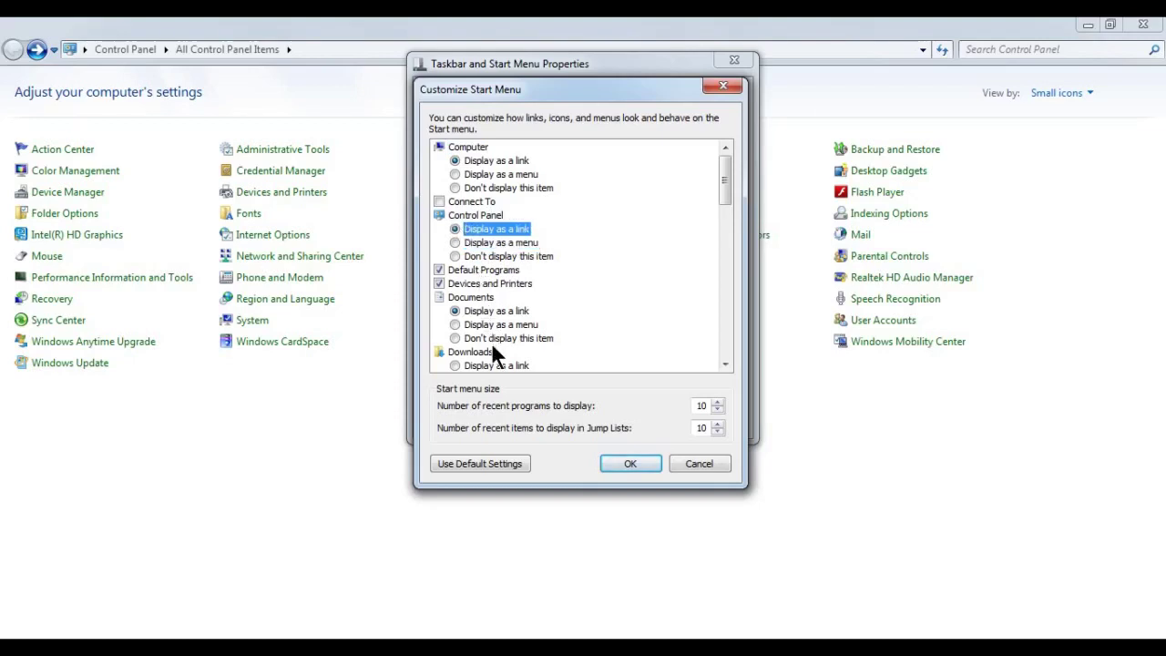
{"action": "scroll", "coordinate": [500, 338], "scroll_direction": "down", "scroll_amount": 10}
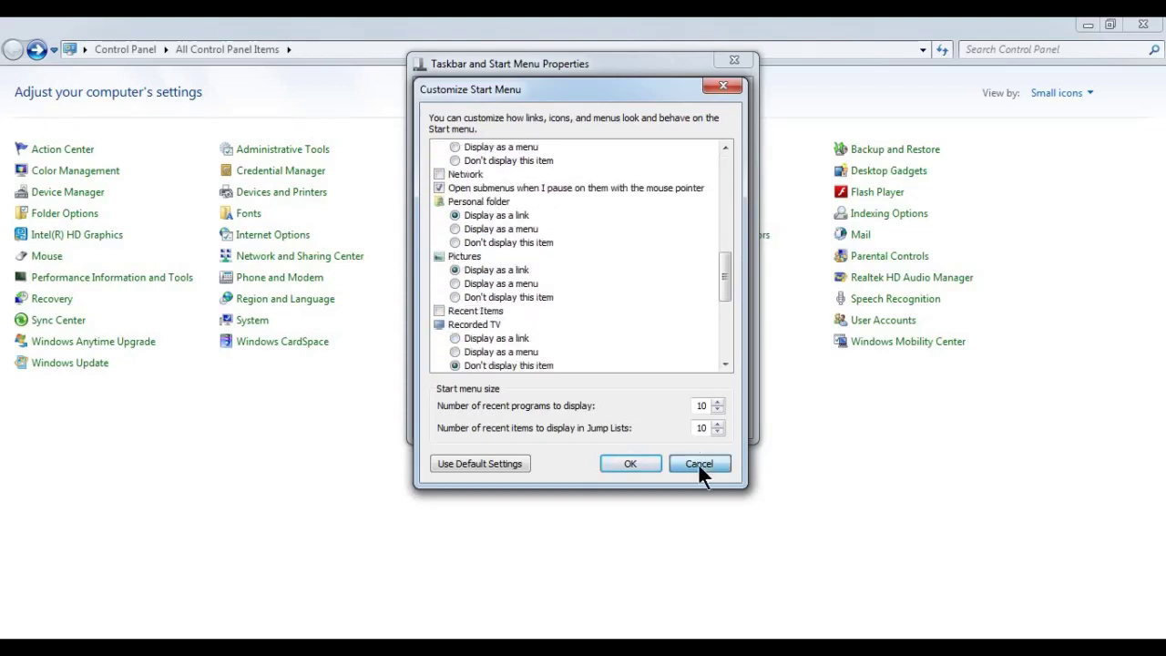
{"action": "left_click", "coordinate": [698, 463]}
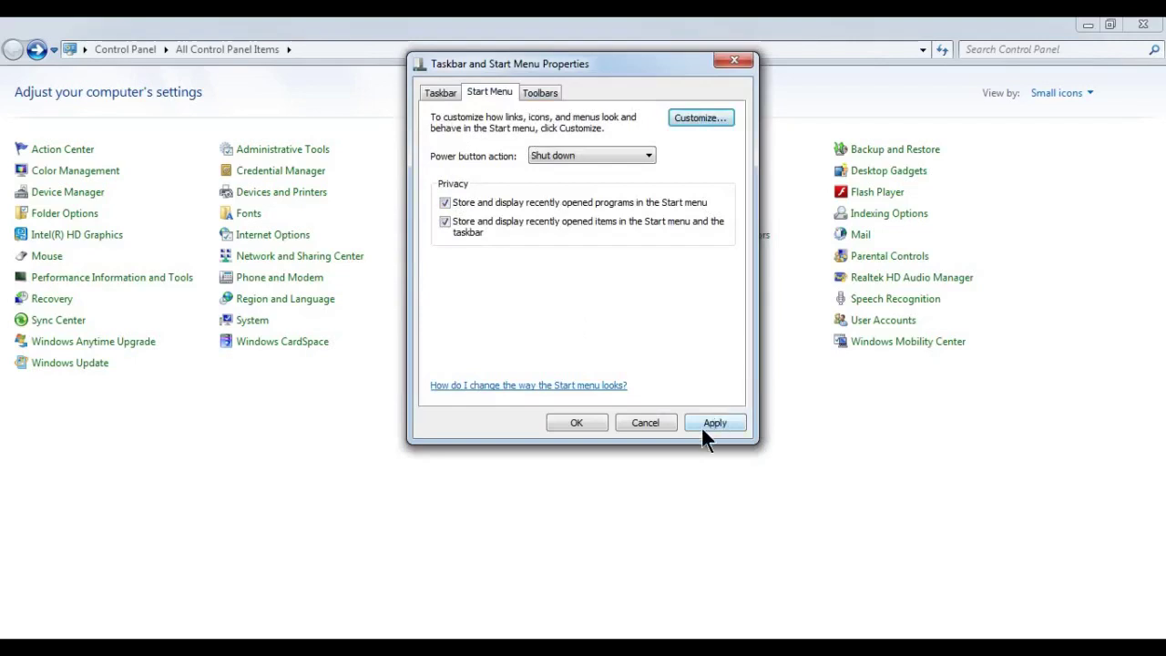
{"action": "left_click", "coordinate": [656, 422]}
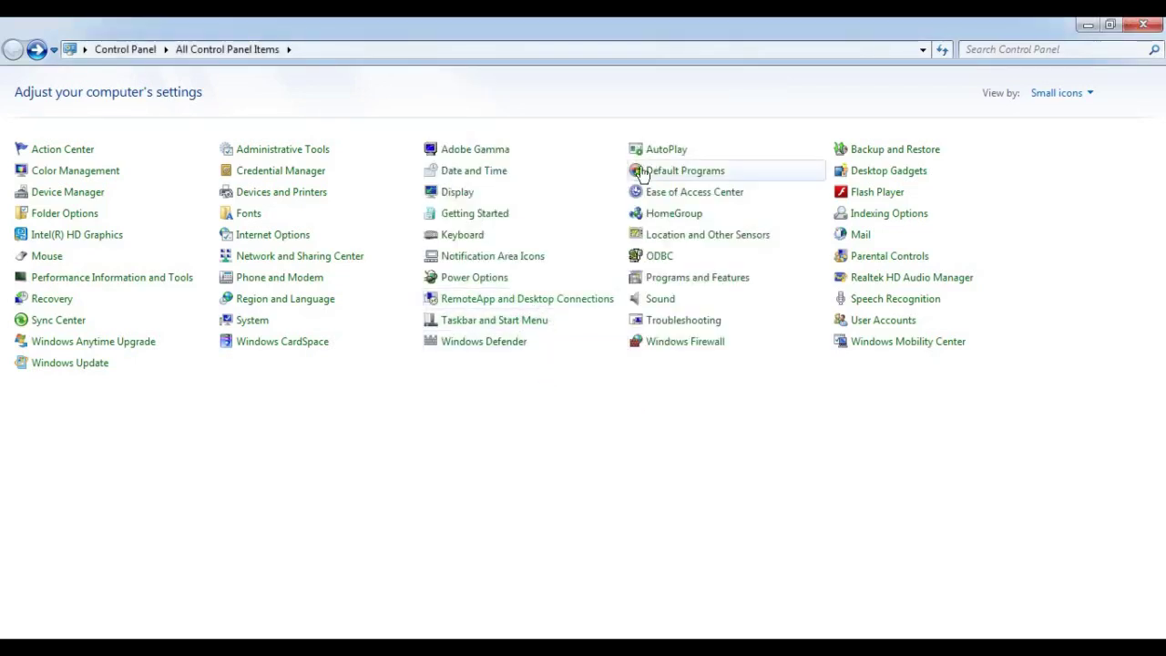
Start the On-Screen Keyboard from the Ease of Access Center, and open Notepad with the keyboard moved clear of its first text line.
{"action": "left_click", "coordinate": [718, 194]}
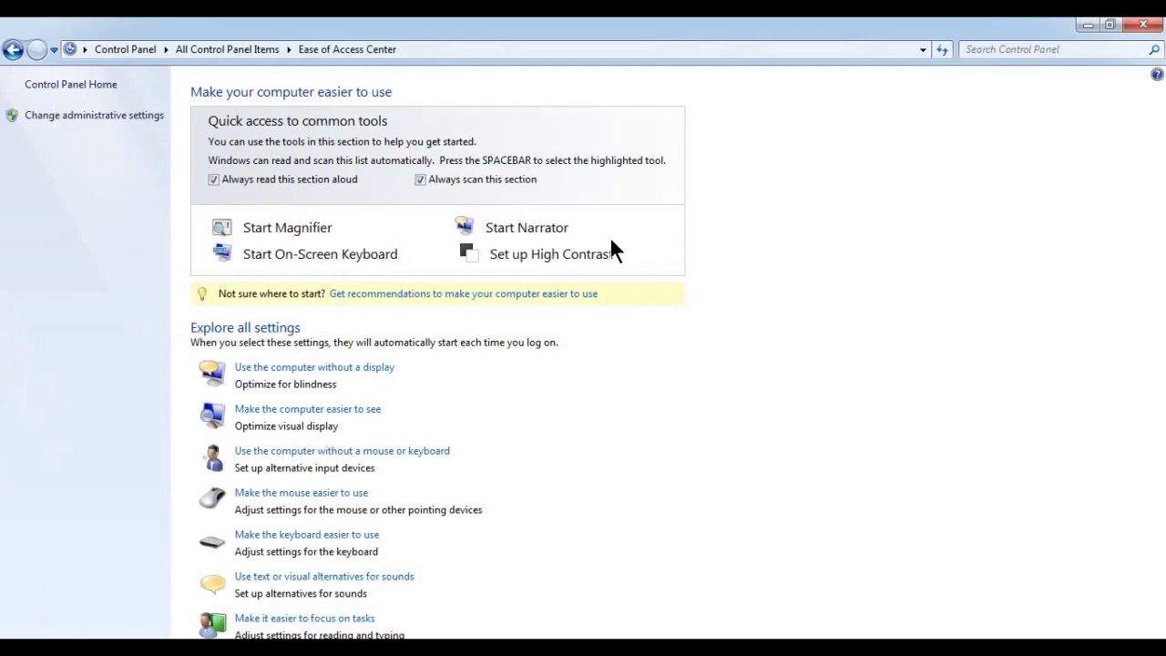
{"action": "left_click", "coordinate": [353, 252]}
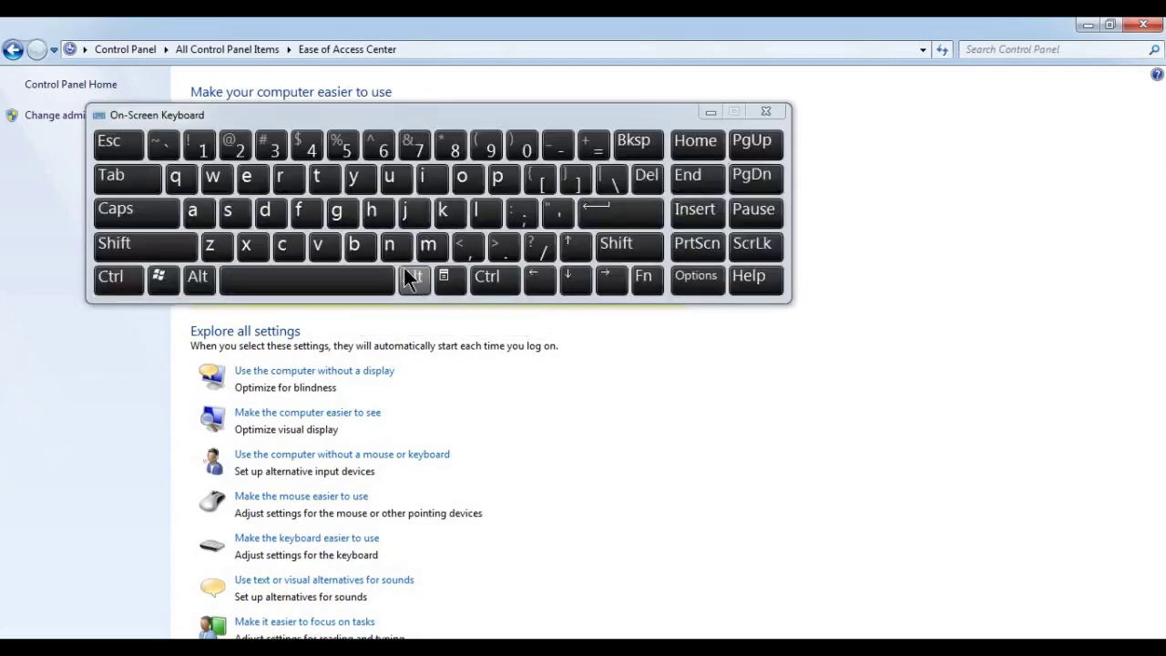
{"action": "key", "text": "super"}
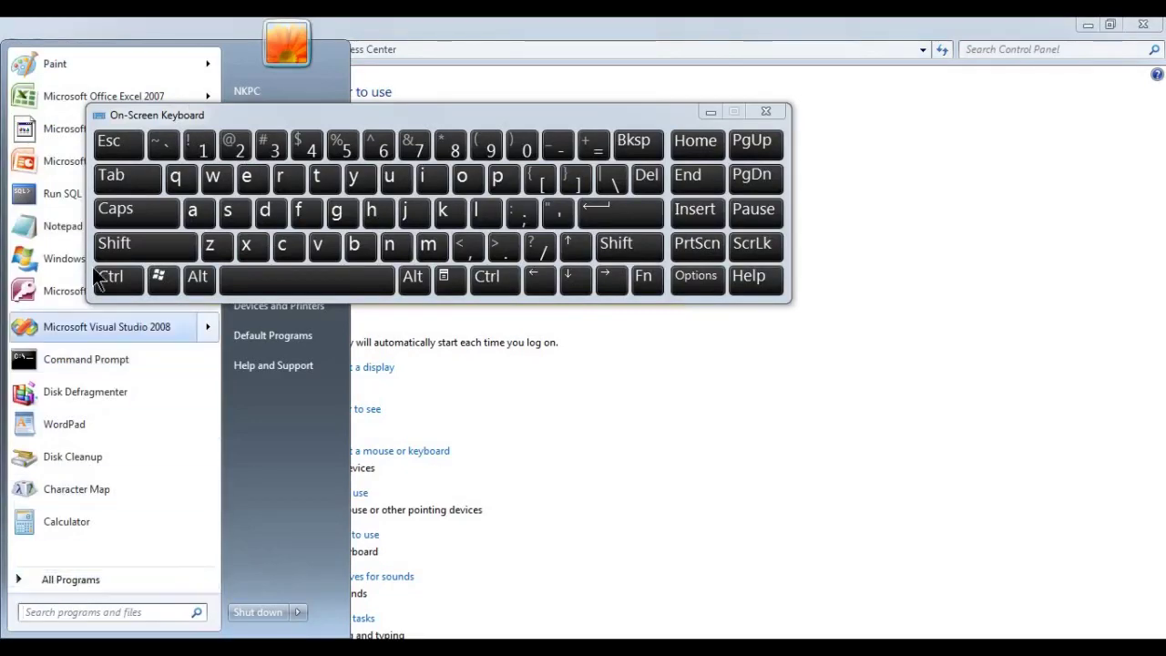
{"action": "left_click", "coordinate": [39, 228]}
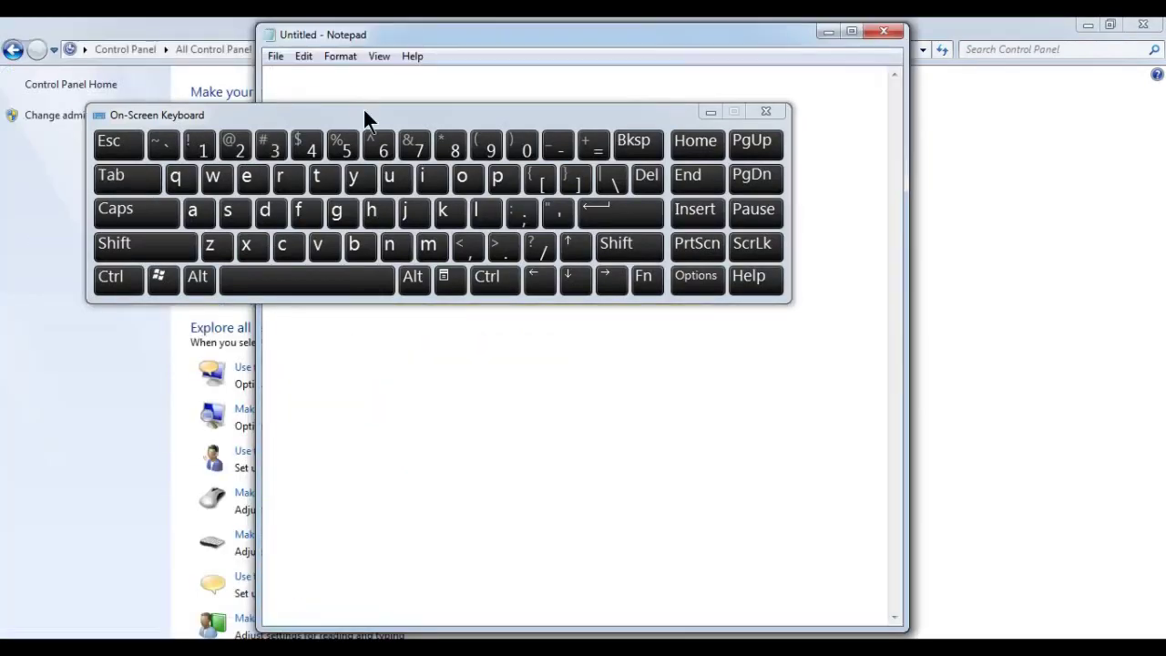
{"action": "left_click_drag", "start_coordinate": [365, 116], "coordinate": [469, 196]}
Enter fuiDGGXhhk in Notepad using the On-Screen Keyboard, including capitals, and return the cursor to the start of the line.
{"action": "left_click", "coordinate": [402, 294]}
{"action": "left_click", "coordinate": [493, 261]}
{"action": "left_click", "coordinate": [527, 262]}
{"action": "left_click", "coordinate": [242, 294]}
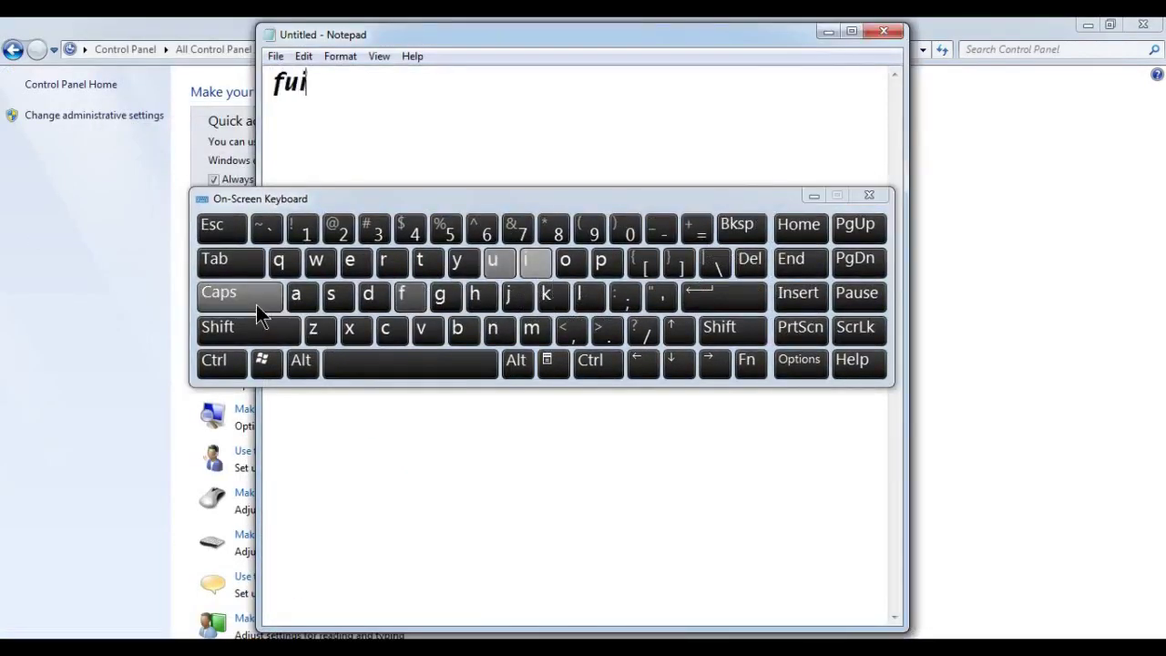
{"action": "left_click", "coordinate": [370, 294]}
{"action": "left_click", "coordinate": [441, 294]}
{"action": "left_click", "coordinate": [441, 295]}
{"action": "left_click", "coordinate": [228, 294]}
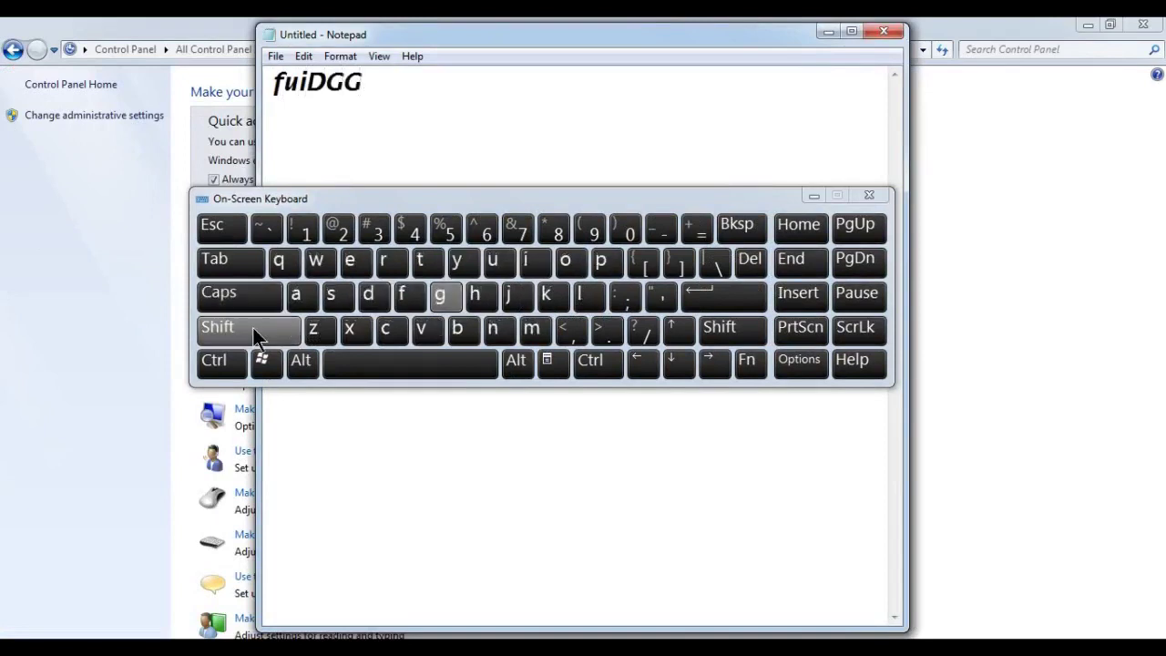
{"action": "left_click", "coordinate": [248, 327]}
{"action": "left_click", "coordinate": [355, 328]}
{"action": "left_click", "coordinate": [475, 296]}
{"action": "left_click", "coordinate": [476, 298]}
{"action": "left_click", "coordinate": [547, 295]}
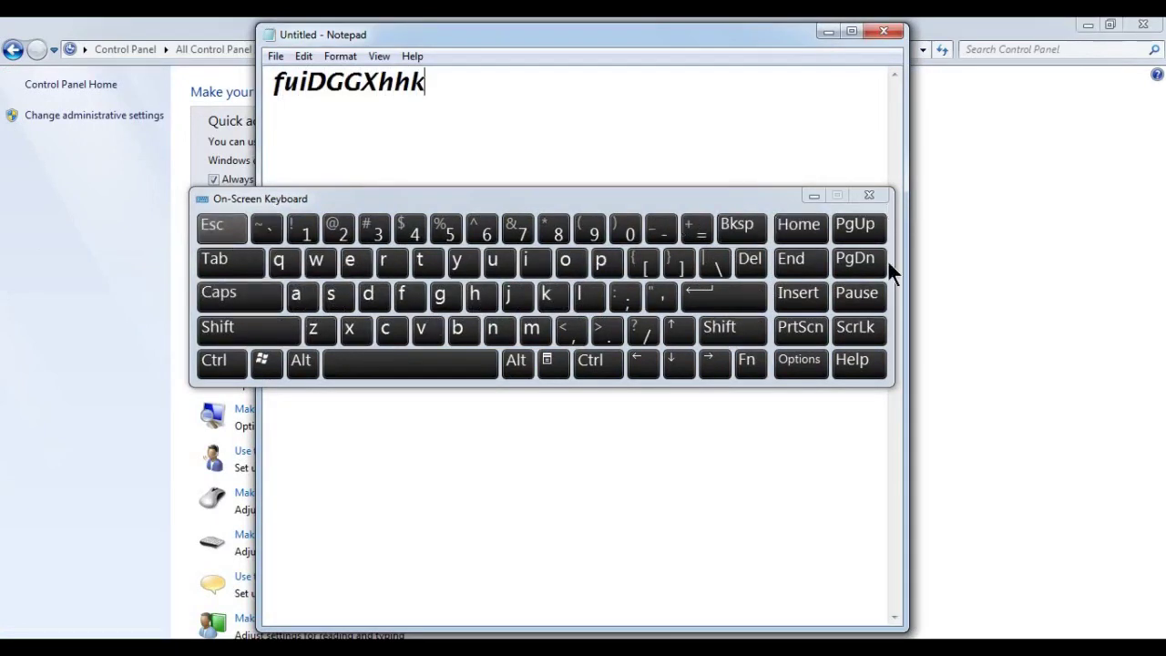
{"action": "left_click", "coordinate": [824, 236]}
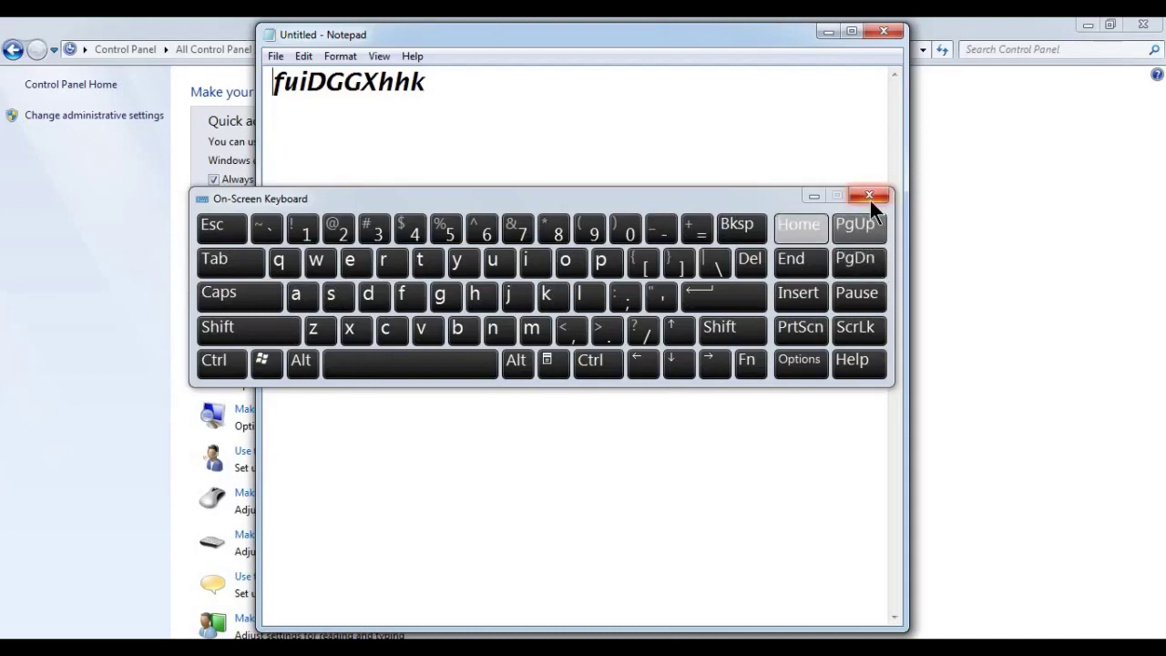
Close the On-Screen Keyboard, and close Notepad without saving the text.
{"action": "left_click", "coordinate": [875, 195]}
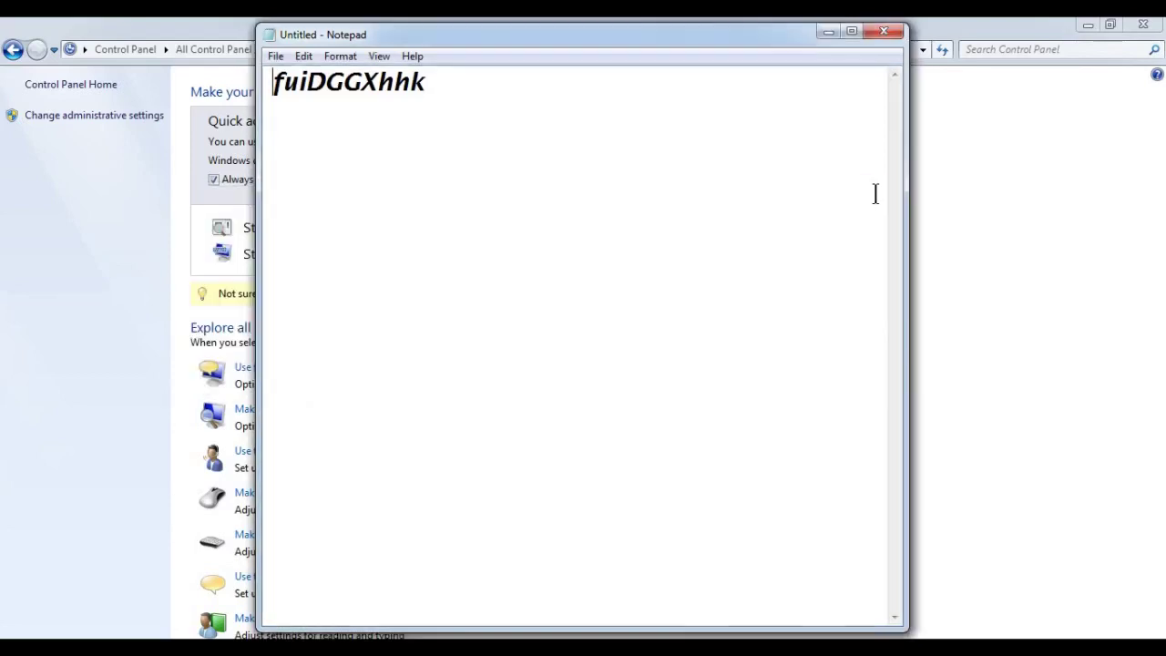
{"action": "left_click", "coordinate": [897, 35]}
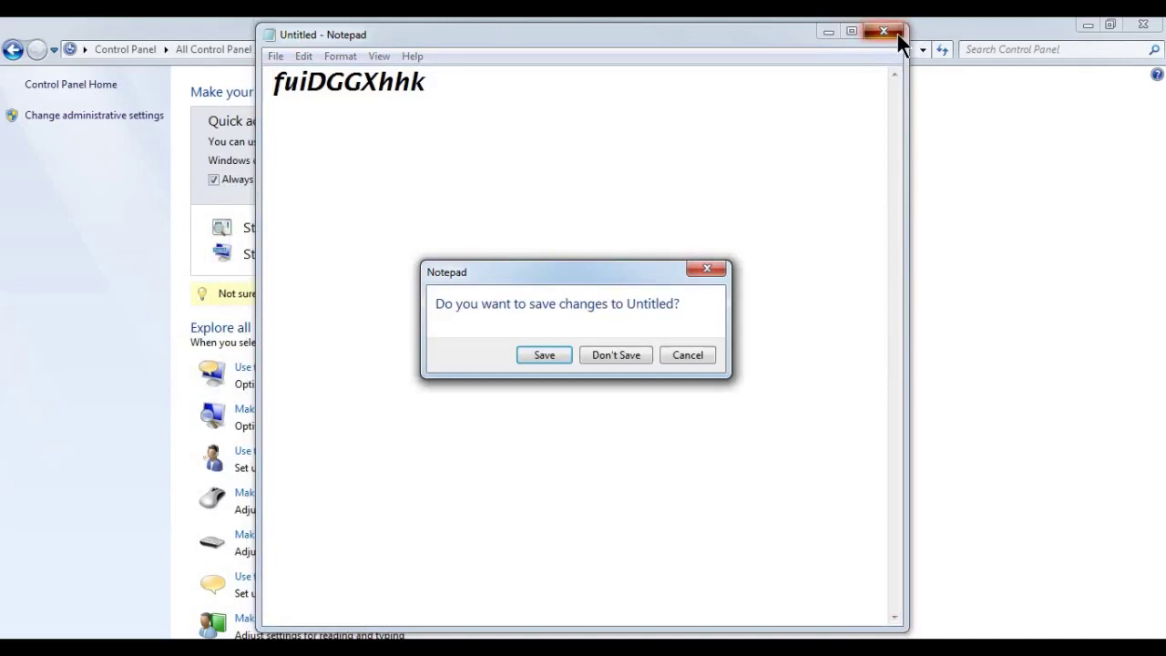
{"action": "left_click", "coordinate": [622, 357]}
Try Magnifier from the Ease of Access Center, and close it to restore the normal screen view.
{"action": "left_click", "coordinate": [262, 234]}
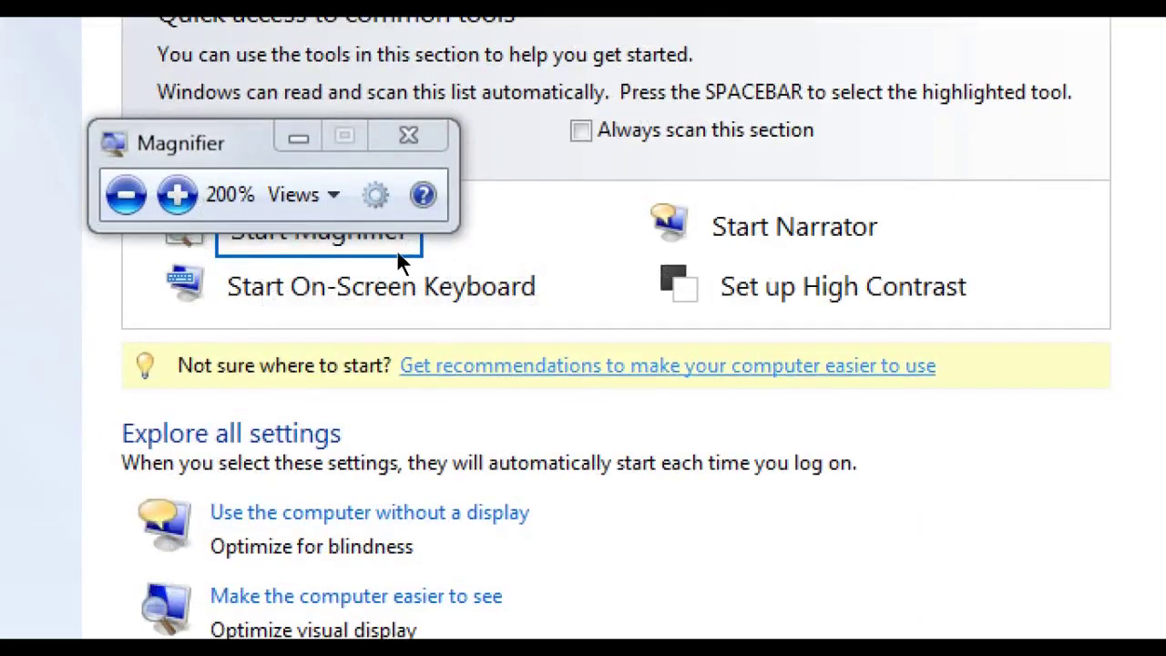
{"action": "left_click", "coordinate": [288, 210]}
{"action": "left_click", "coordinate": [334, 191]}
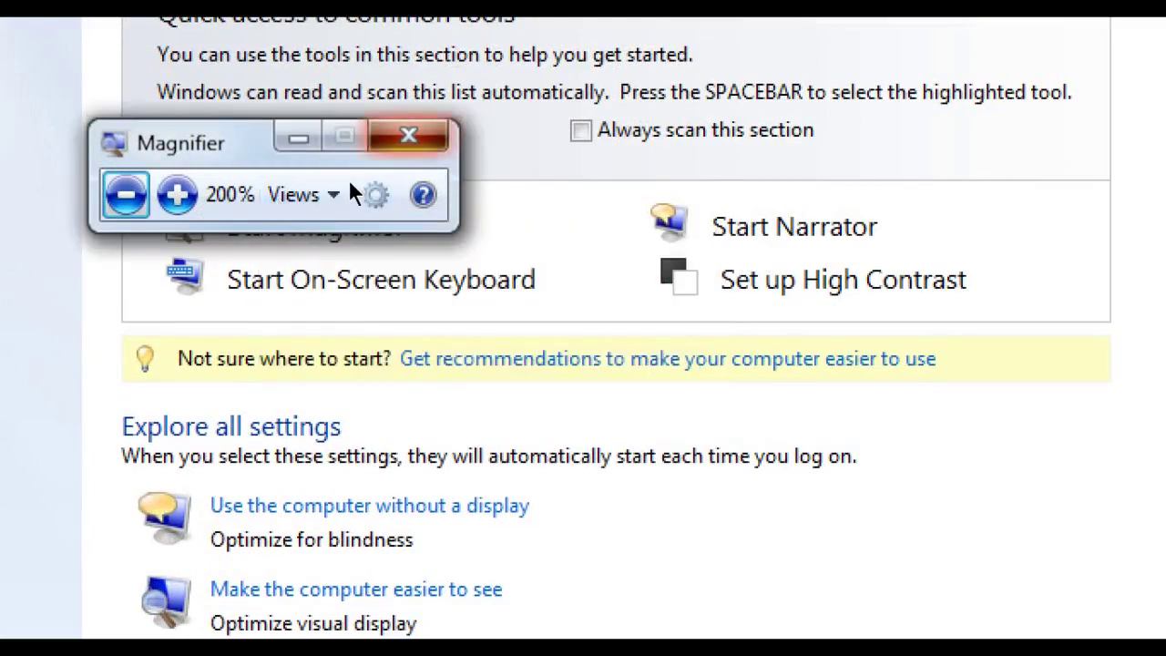
{"action": "key", "text": "super+Escape"}
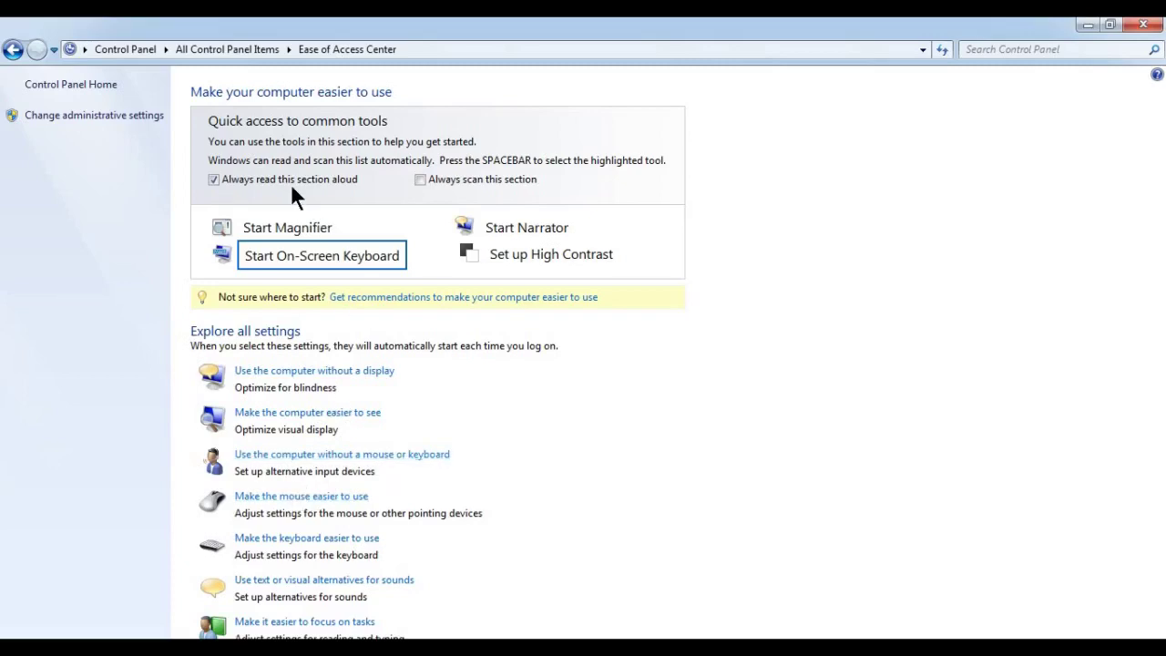
Close the Ease of Access Center window, and reopen Control Panel maximized from the System Tools accessories.
{"action": "left_click", "coordinate": [1144, 24]}
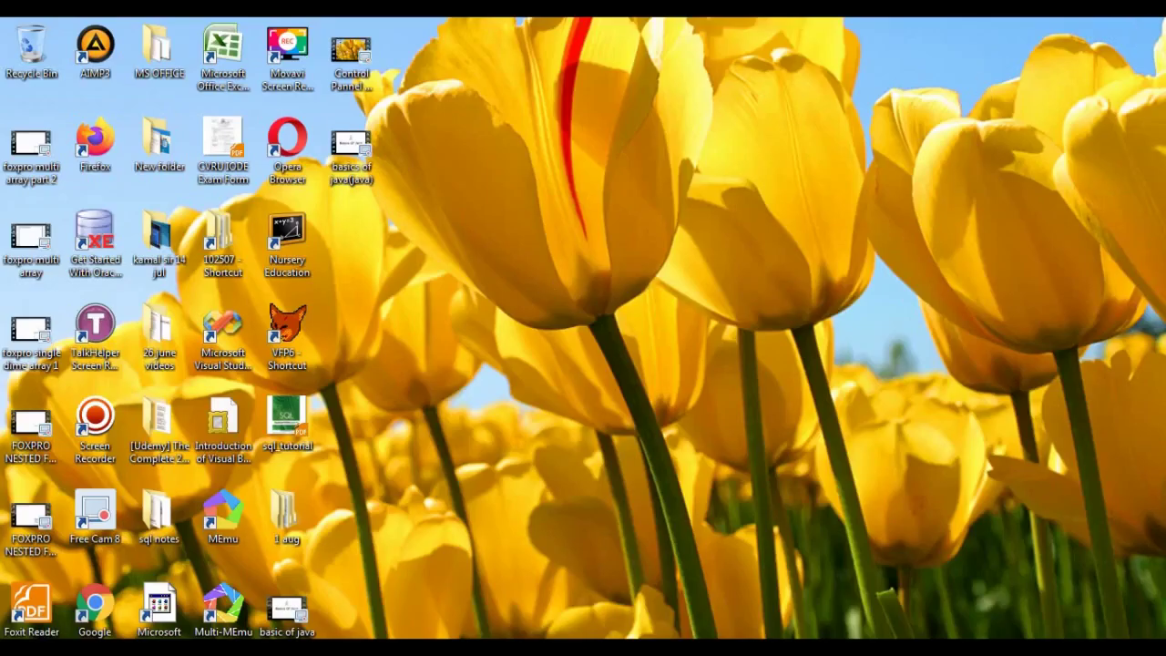
{"action": "key", "text": "super"}
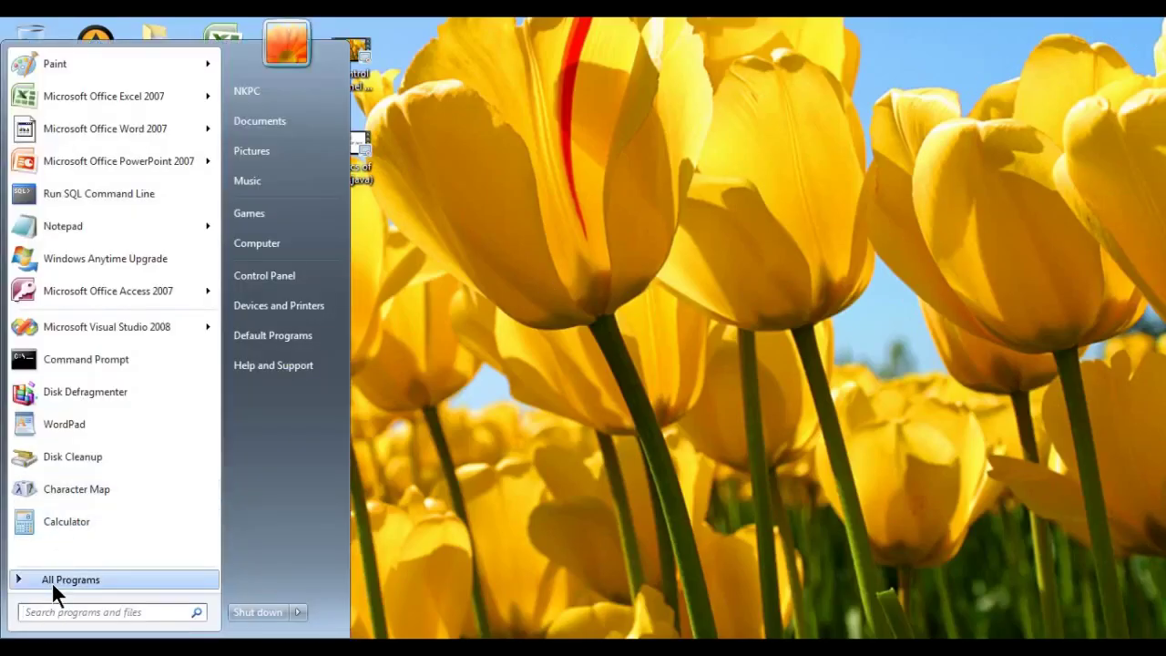
{"action": "left_click", "coordinate": [52, 579]}
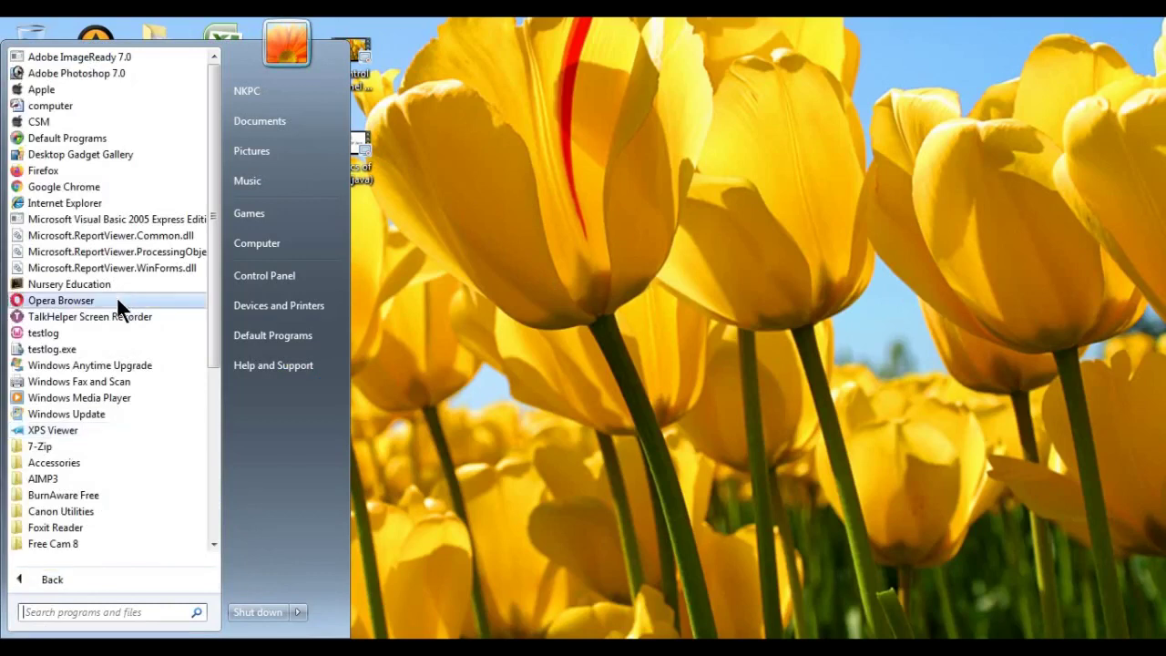
{"action": "left_click", "coordinate": [69, 462]}
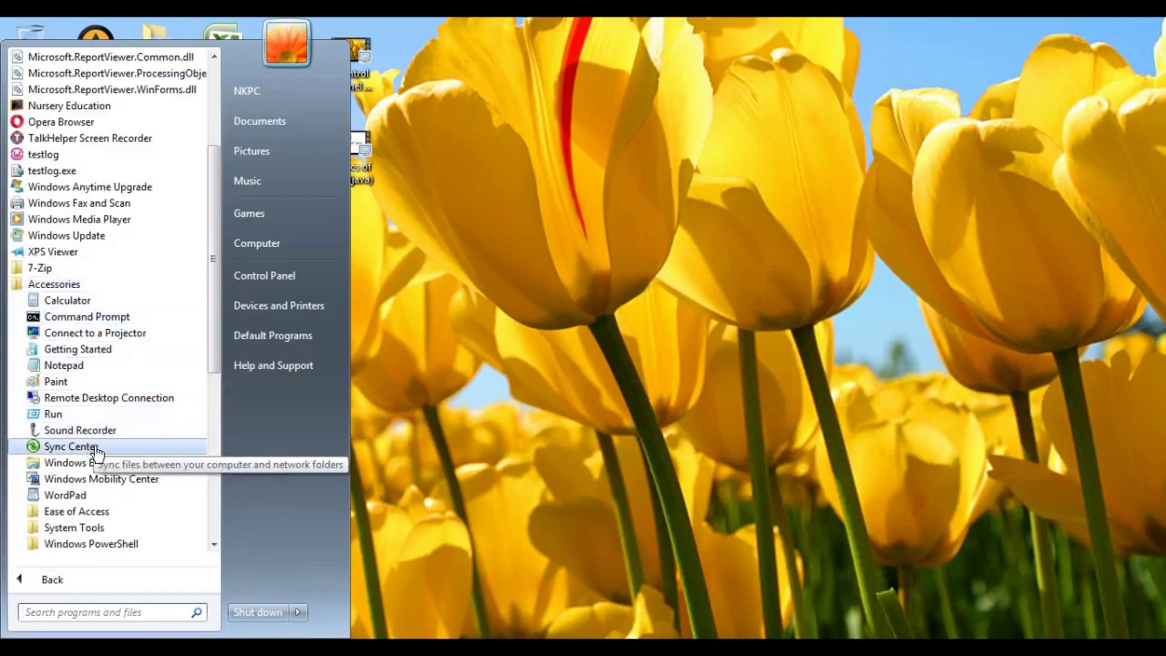
{"action": "left_click", "coordinate": [84, 526]}
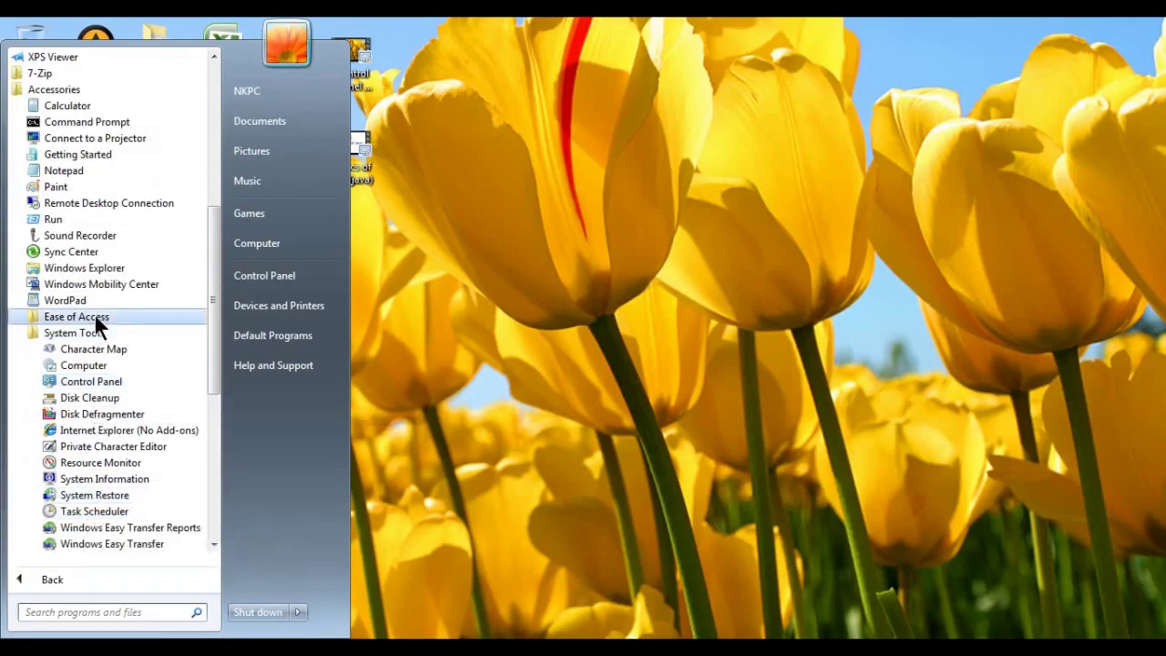
{"action": "left_click", "coordinate": [91, 381]}
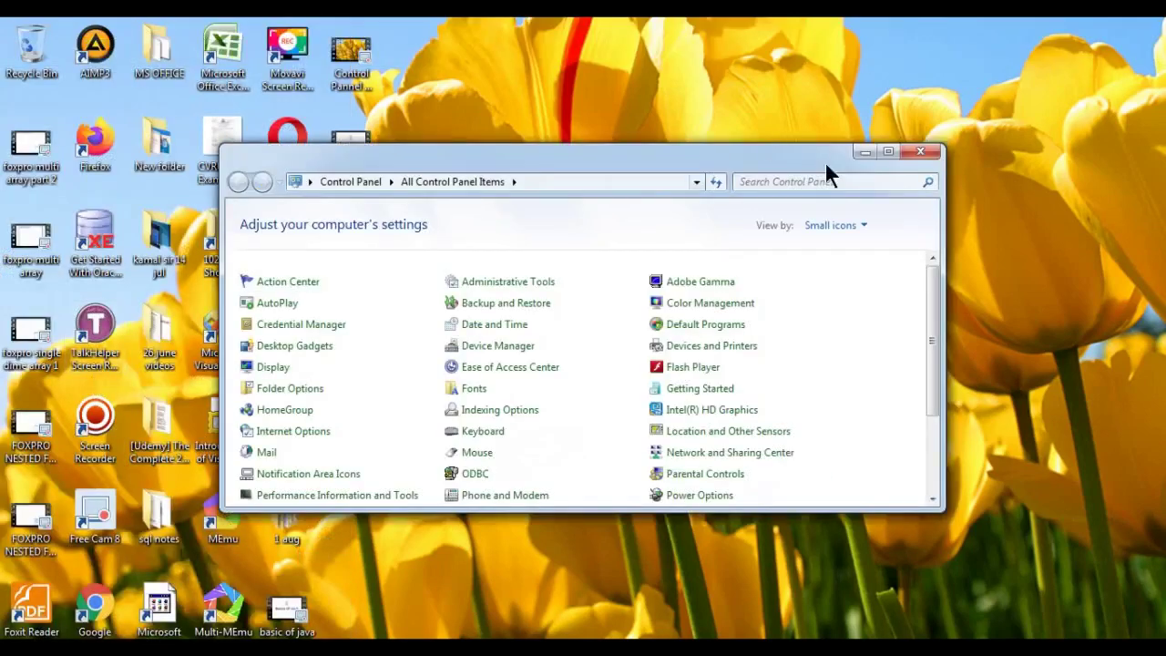
{"action": "left_click", "coordinate": [885, 151]}
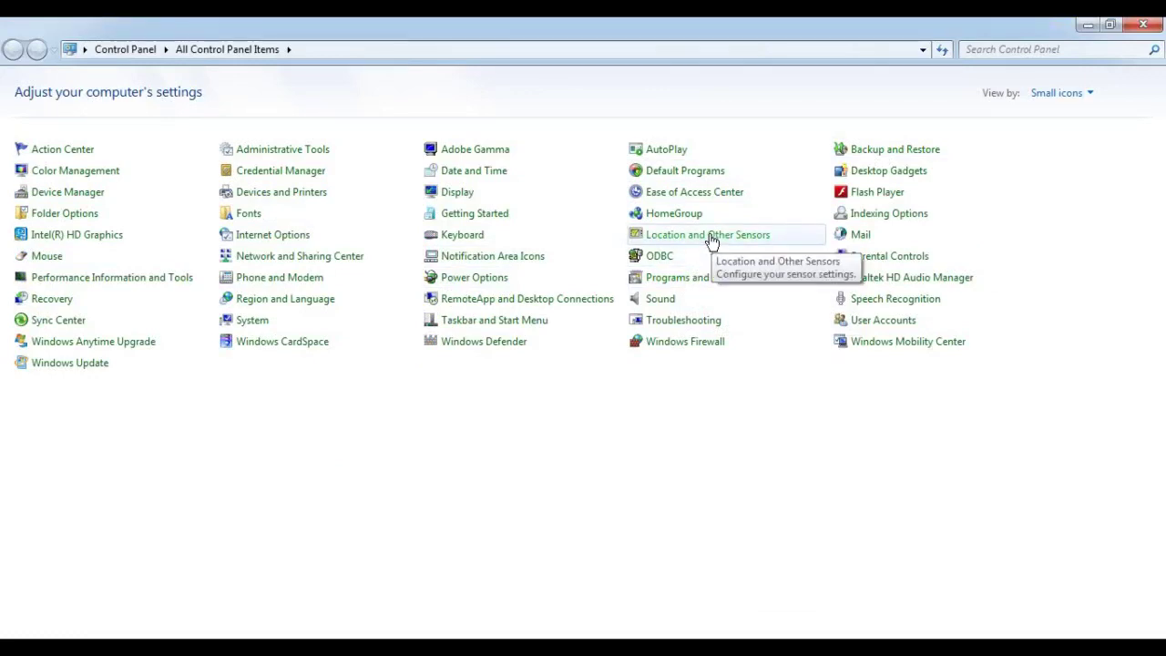
View the Location and Other Sensors page, and open Programs and Features from All Control Panel Items.
{"action": "left_click", "coordinate": [712, 239]}
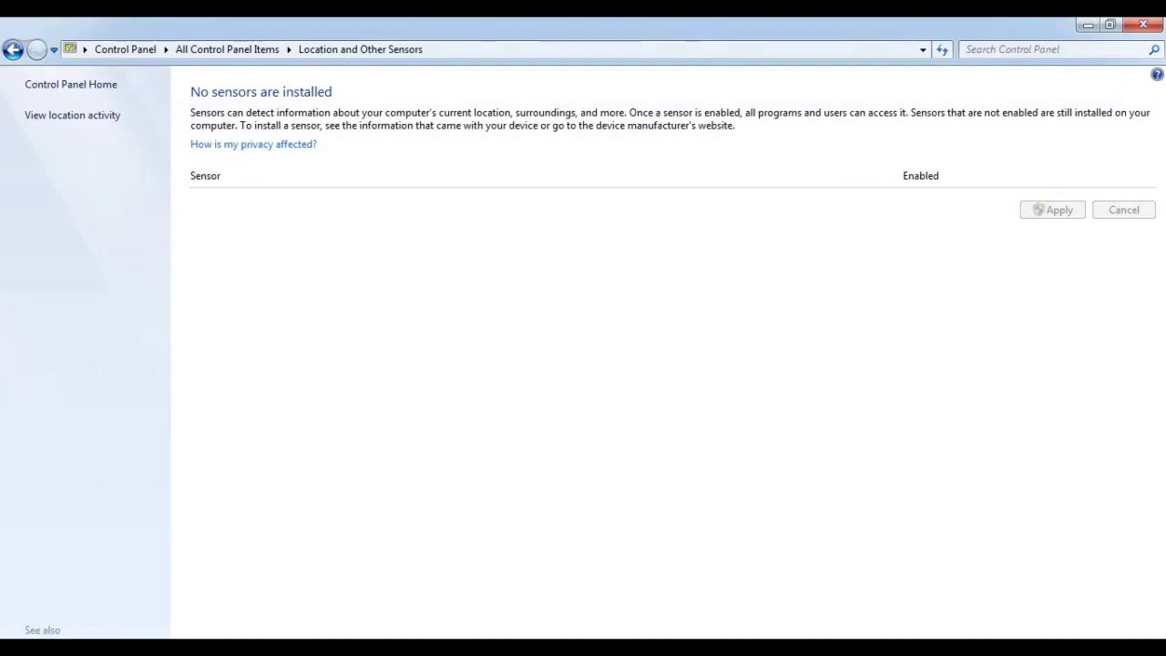
{"action": "left_click", "coordinate": [11, 50]}
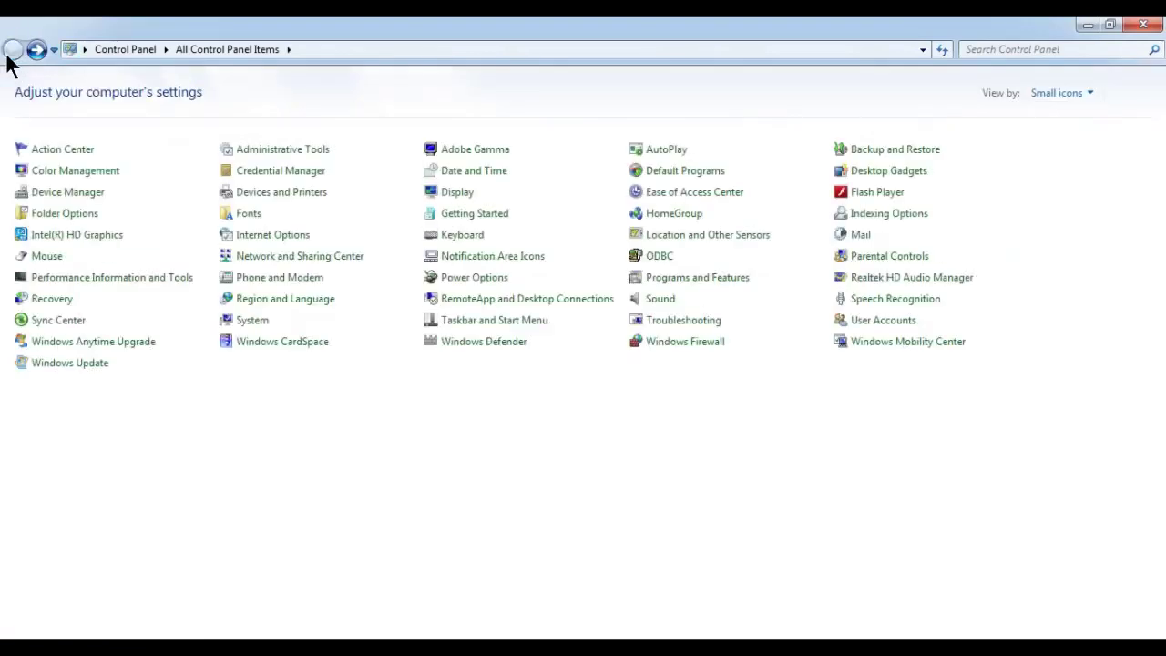
{"action": "left_click", "coordinate": [658, 277]}
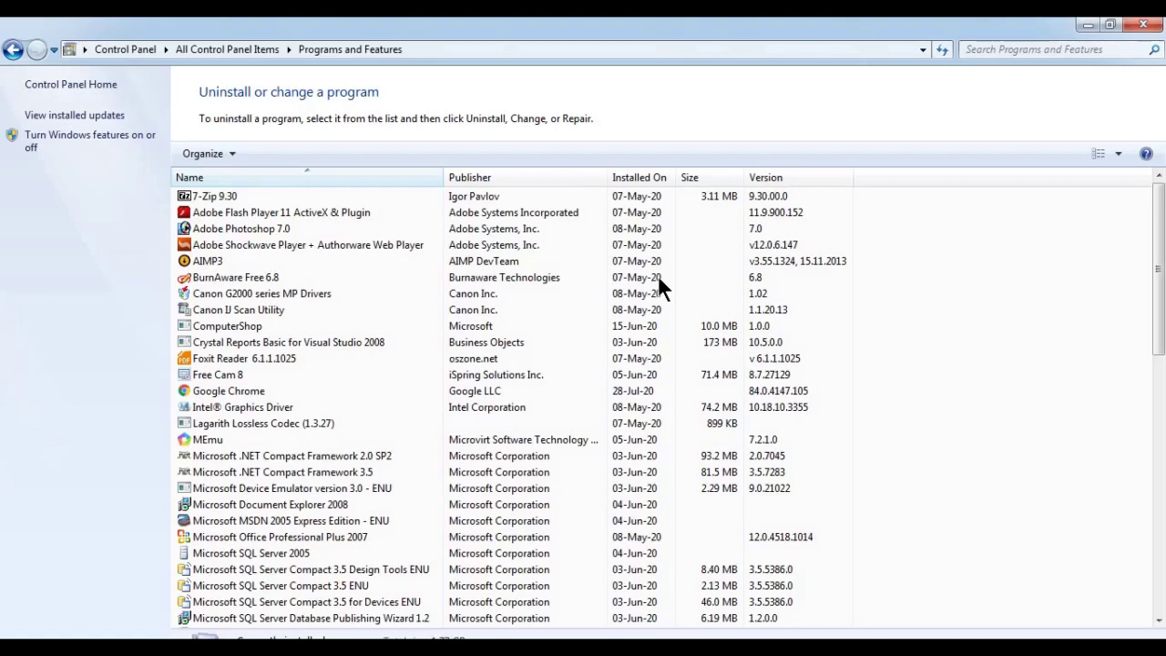
Check the uninstall, change and repair options available for 7-Zip 9.30 in the installed programs list.
{"action": "left_click", "coordinate": [255, 196]}
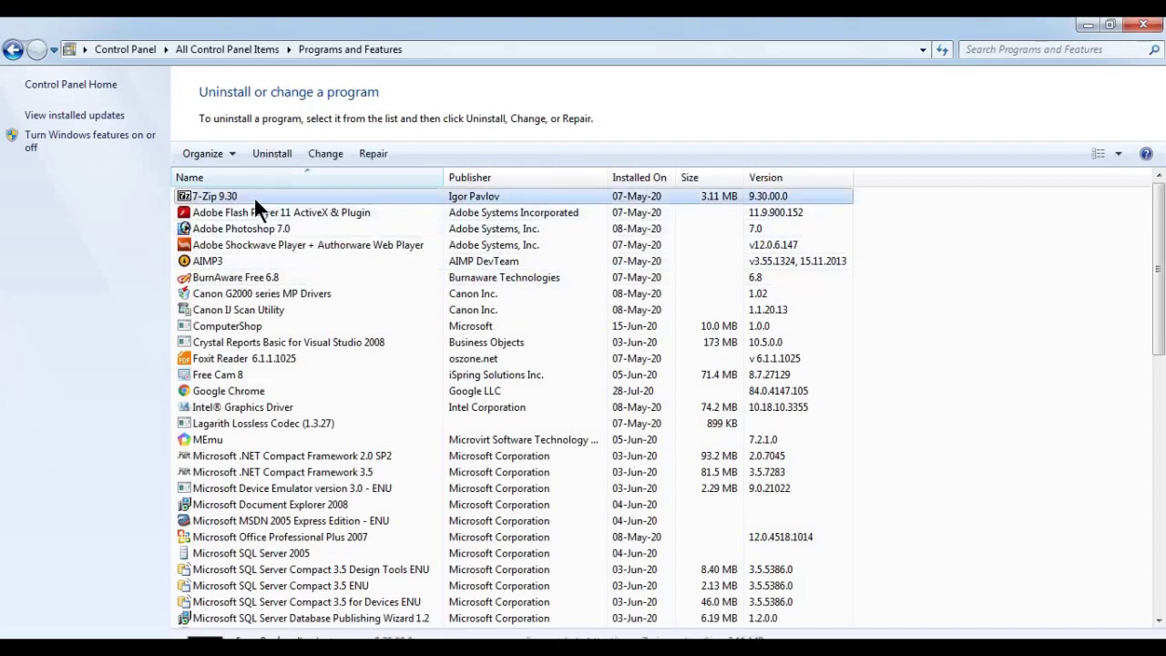
{"action": "right_click", "coordinate": [253, 197]}
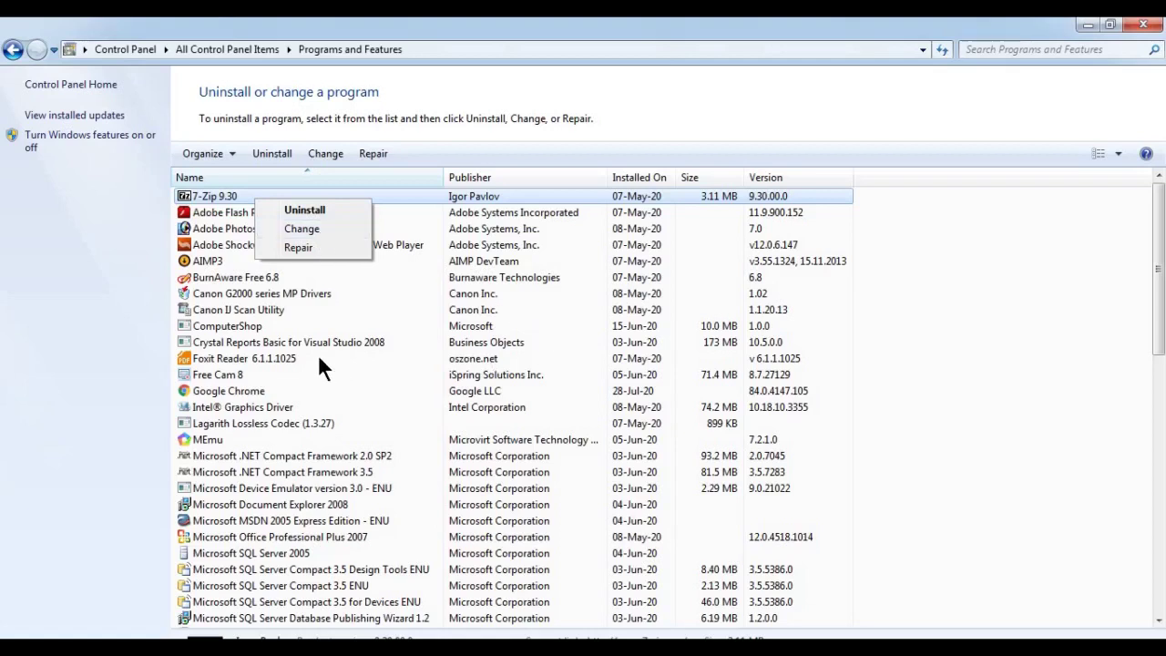
{"action": "left_click", "coordinate": [238, 307]}
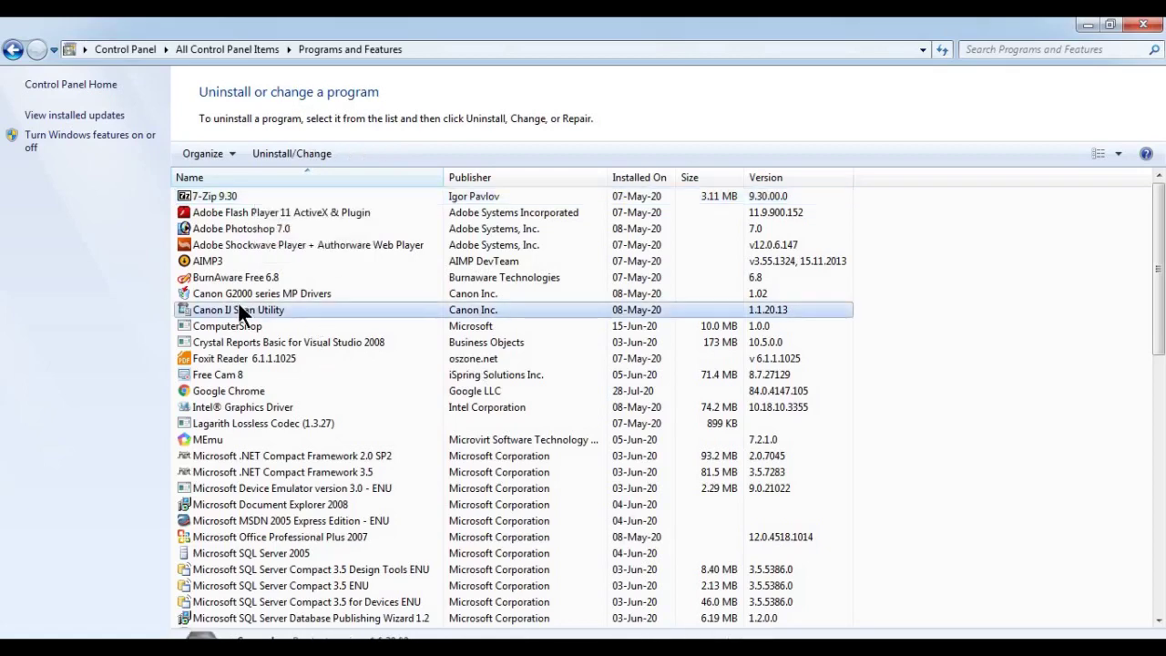
Look through the whole list of installed programs, including the Realtek High Definition Audio Driver entry.
{"action": "left_click", "coordinate": [238, 347]}
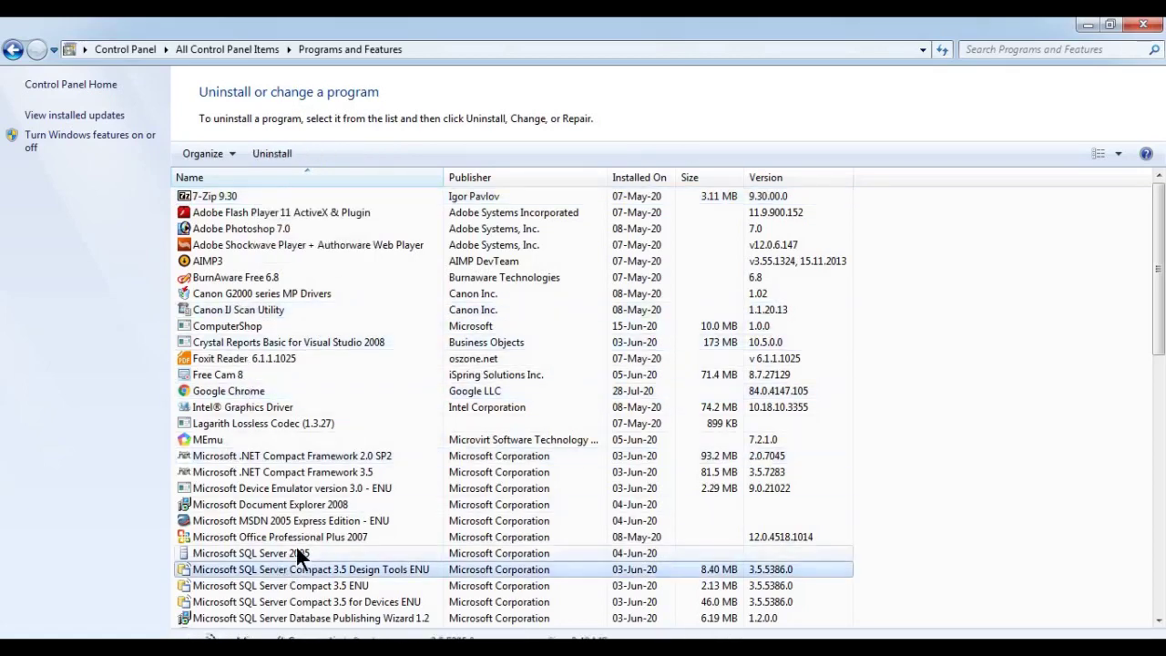
{"action": "scroll", "coordinate": [290, 539], "scroll_direction": "down", "scroll_amount": 9}
{"action": "scroll", "coordinate": [284, 544], "scroll_direction": "down", "scroll_amount": 5}
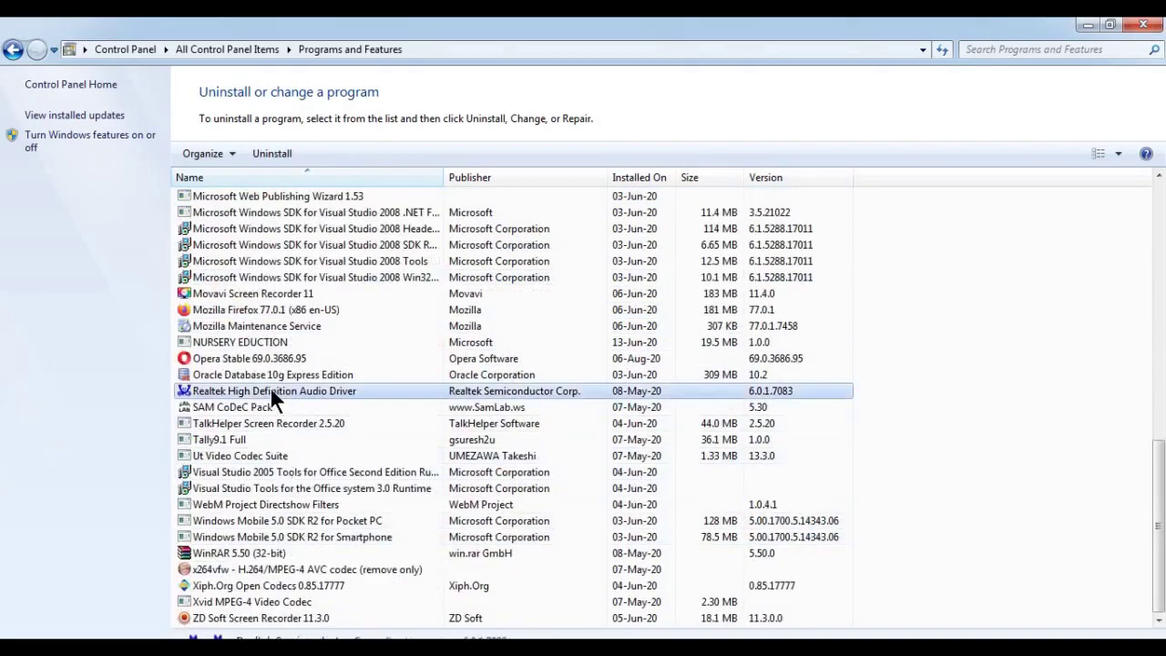
{"action": "left_click", "coordinate": [270, 392]}
{"action": "scroll", "coordinate": [269, 392], "scroll_direction": "up", "scroll_amount": 3}
{"action": "scroll", "coordinate": [270, 392], "scroll_direction": "up", "scroll_amount": 15}
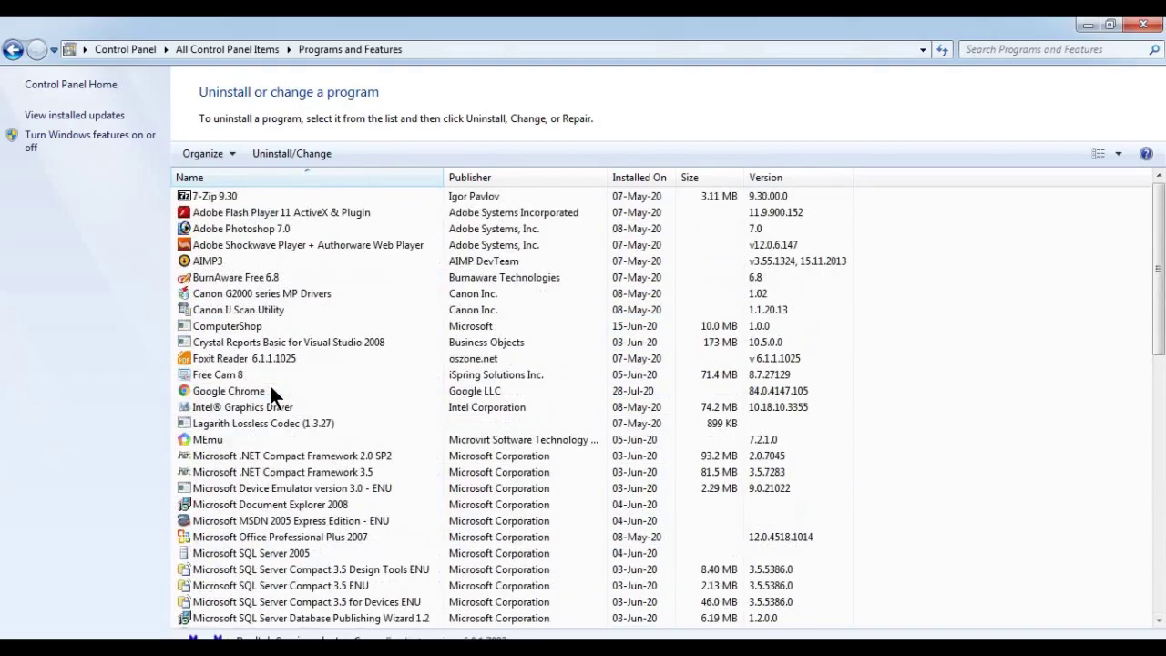
{"action": "scroll", "coordinate": [269, 387], "scroll_direction": "down", "scroll_amount": 13}
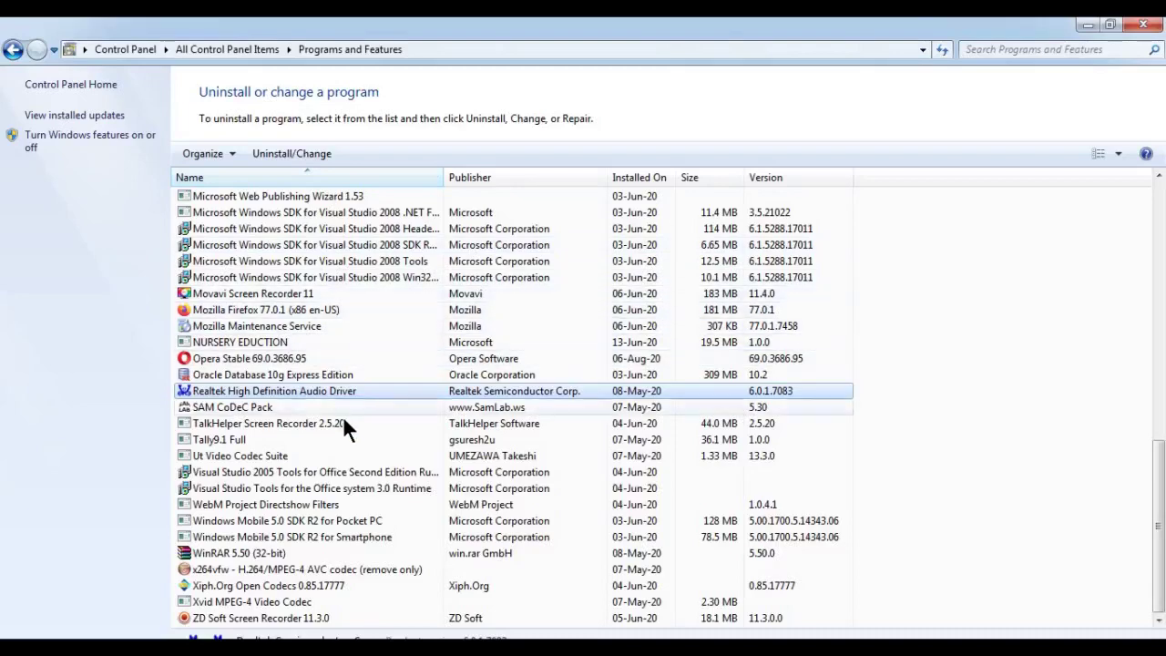
Uninstall BurnAware Free 6.8 and dismiss the uninstaller's closing message.
{"action": "scroll", "coordinate": [355, 371], "scroll_direction": "up", "scroll_amount": 12}
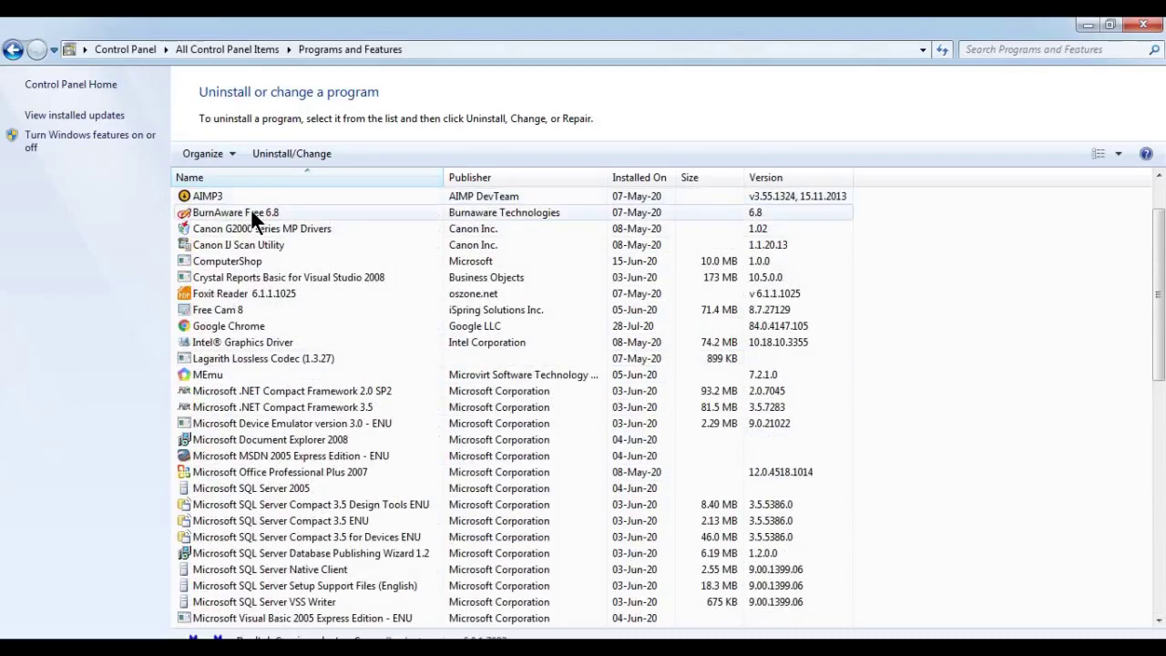
{"action": "right_click", "coordinate": [251, 209]}
{"action": "left_click", "coordinate": [282, 220]}
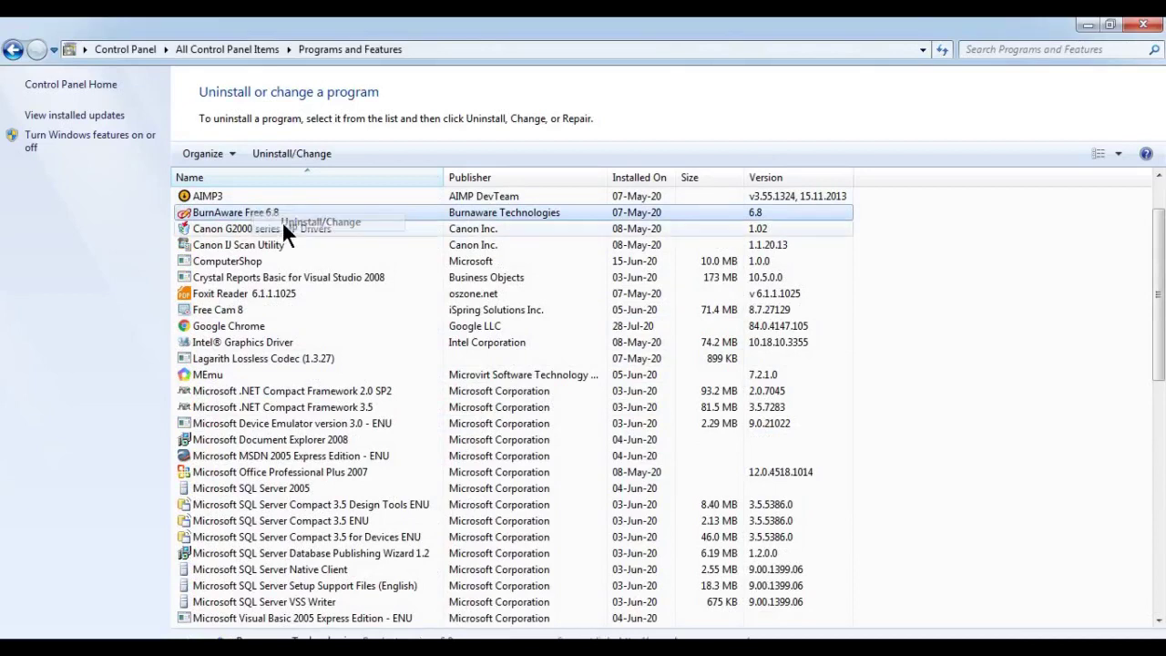
{"action": "left_click", "coordinate": [663, 421]}
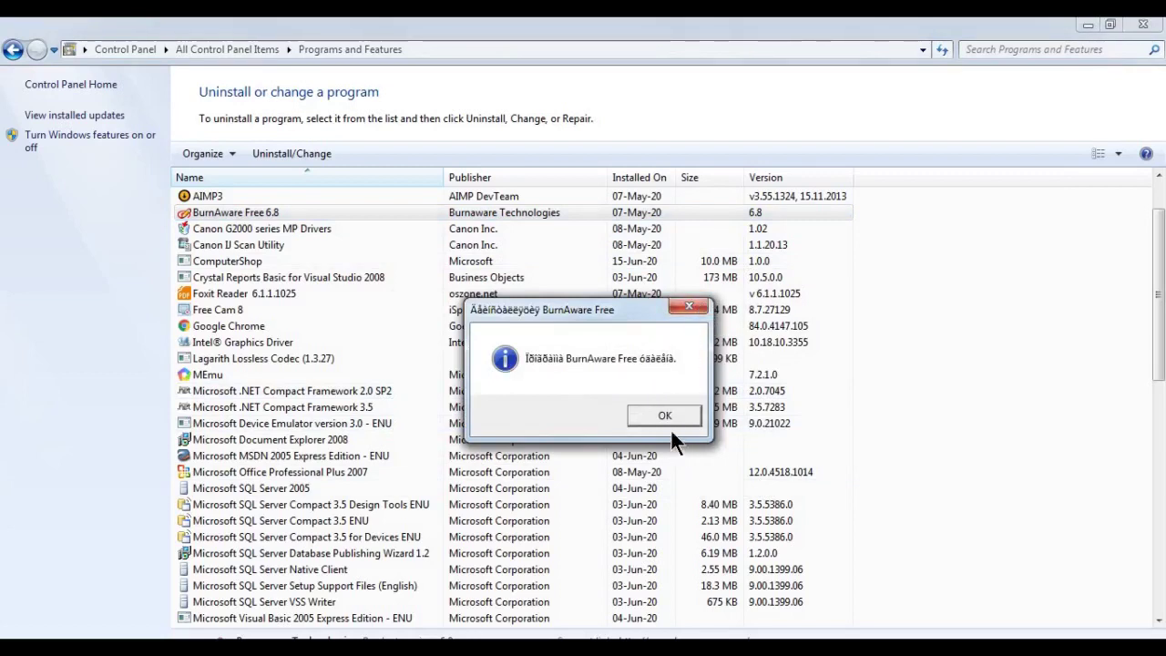
{"action": "left_click", "coordinate": [689, 307]}
Review the remaining programs and check the uninstall option for Adobe Shockwave Player + Authorware Web Player.
{"action": "scroll", "coordinate": [224, 246], "scroll_direction": "down", "scroll_amount": 3}
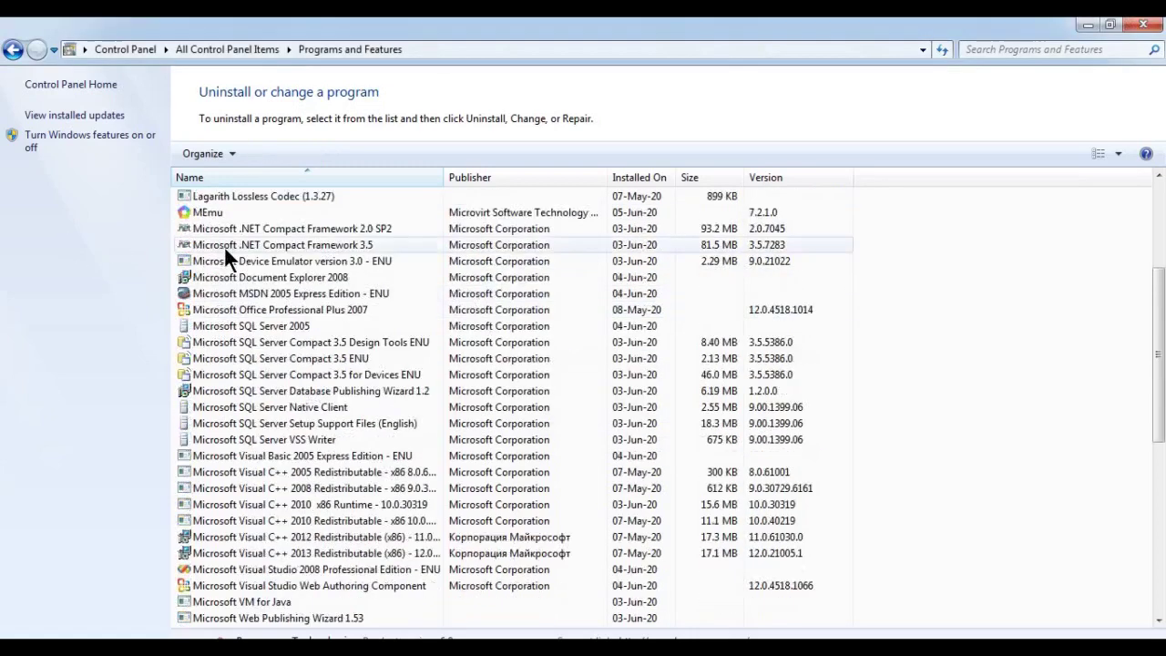
{"action": "scroll", "coordinate": [225, 246], "scroll_direction": "up", "scroll_amount": 5}
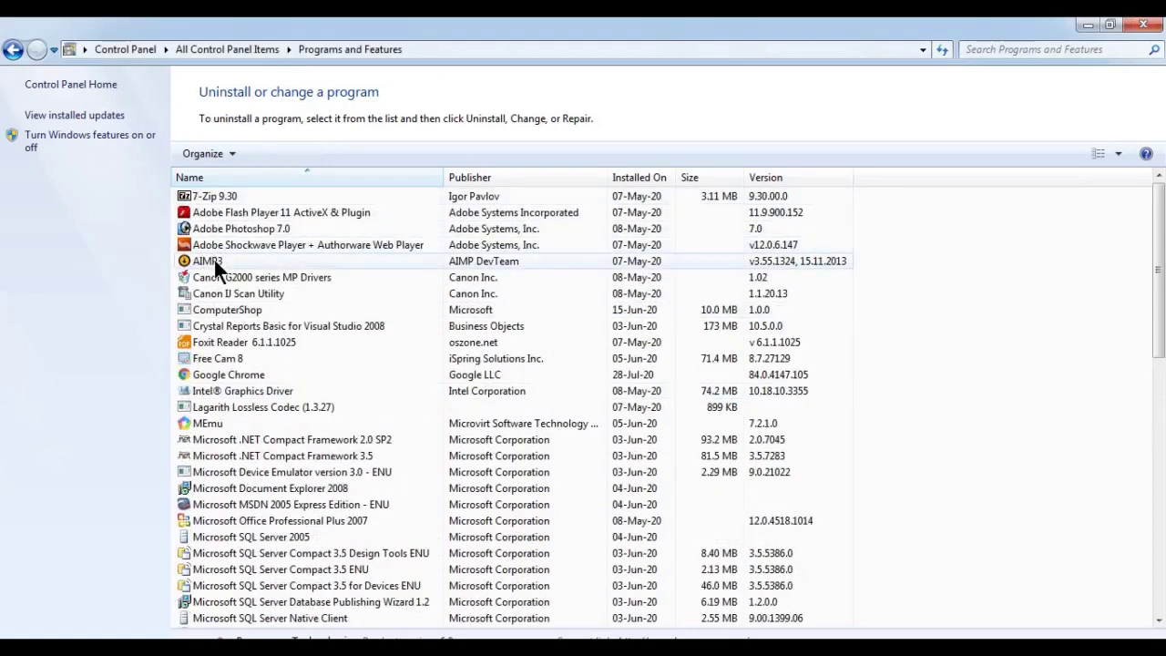
{"action": "right_click", "coordinate": [266, 243]}
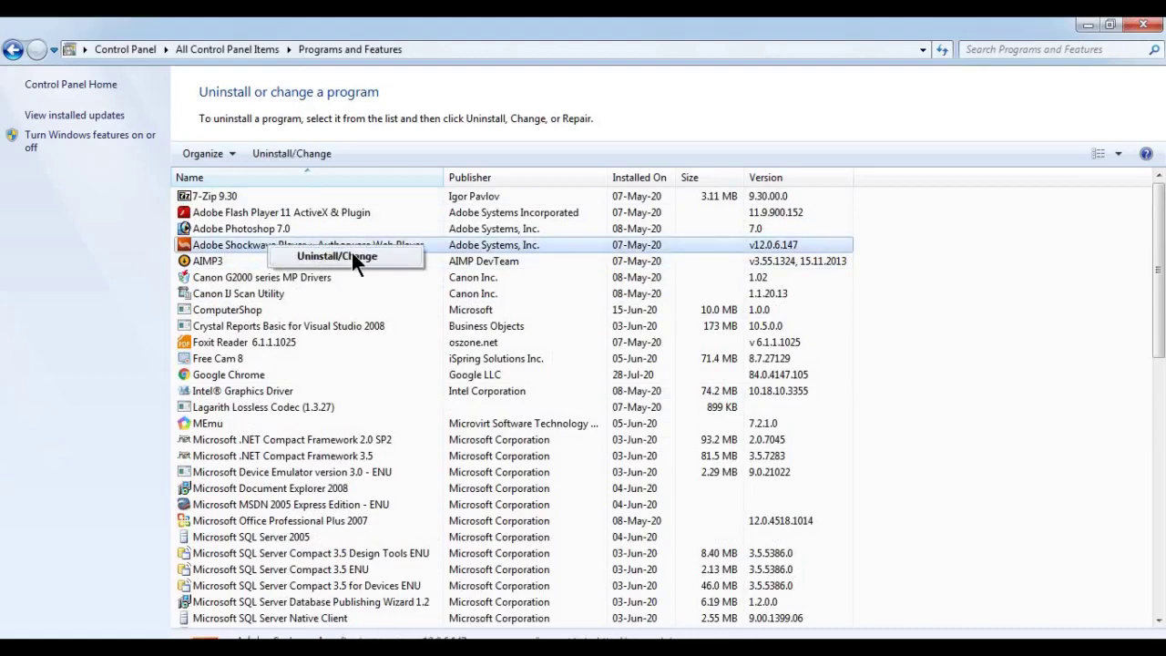
{"action": "left_click", "coordinate": [274, 382]}
{"action": "scroll", "coordinate": [228, 351], "scroll_direction": "down", "scroll_amount": 13}
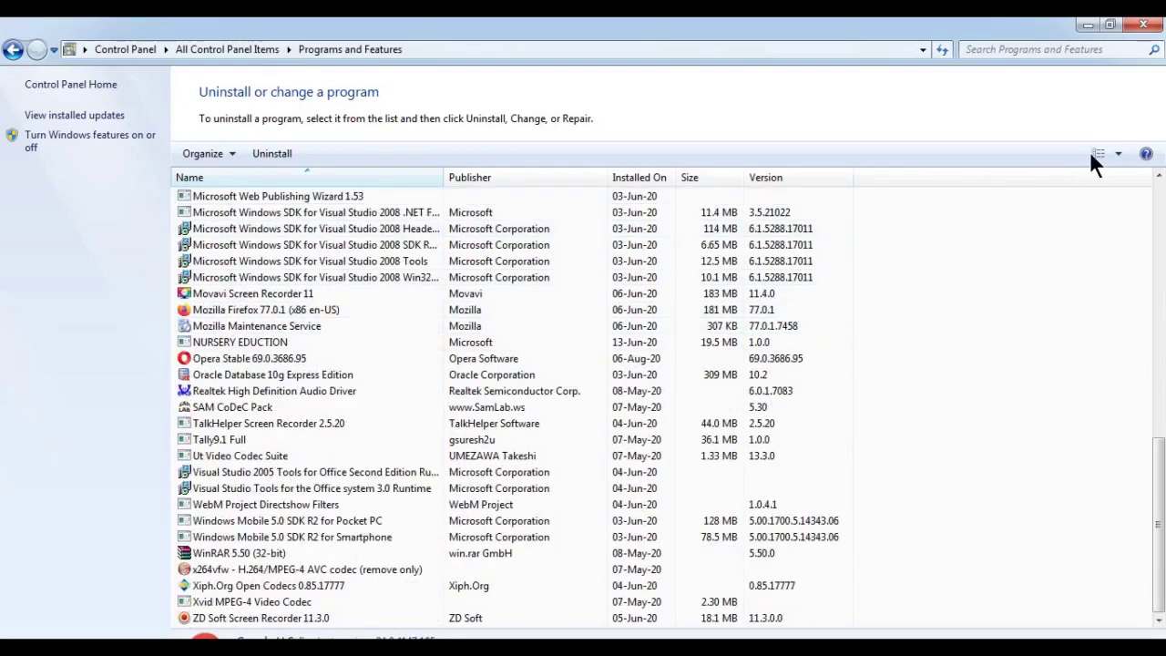
View the installed updates page, and return to All Control Panel Items.
{"action": "left_click", "coordinate": [60, 115]}
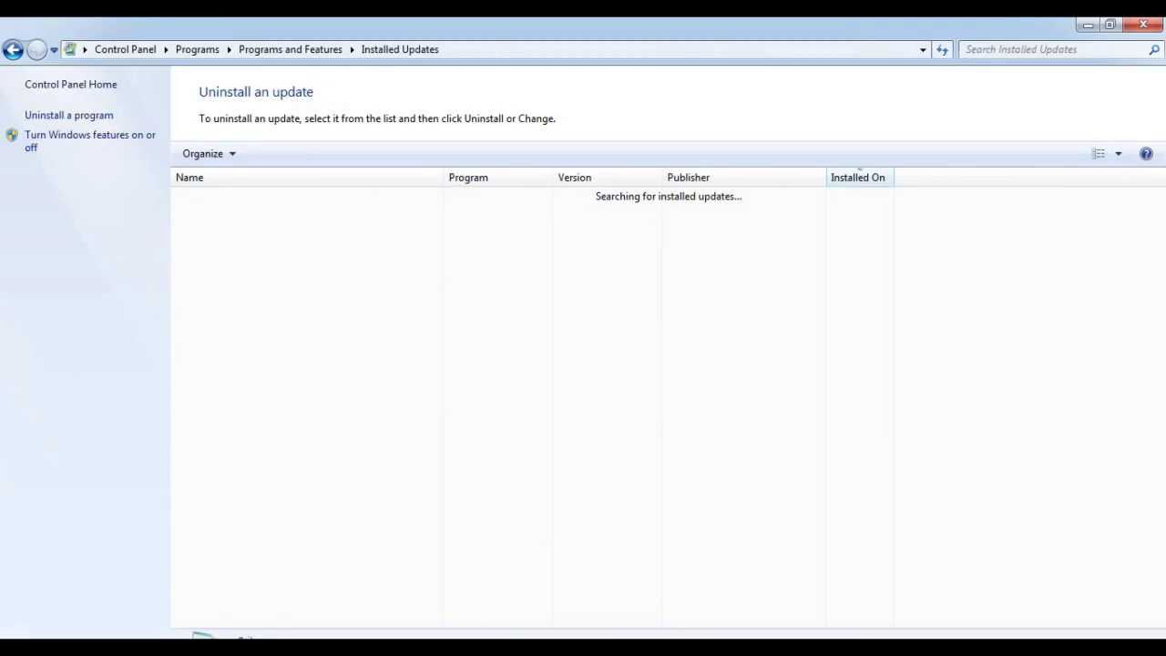
{"action": "left_click", "coordinate": [13, 49]}
{"action": "left_click", "coordinate": [13, 49]}
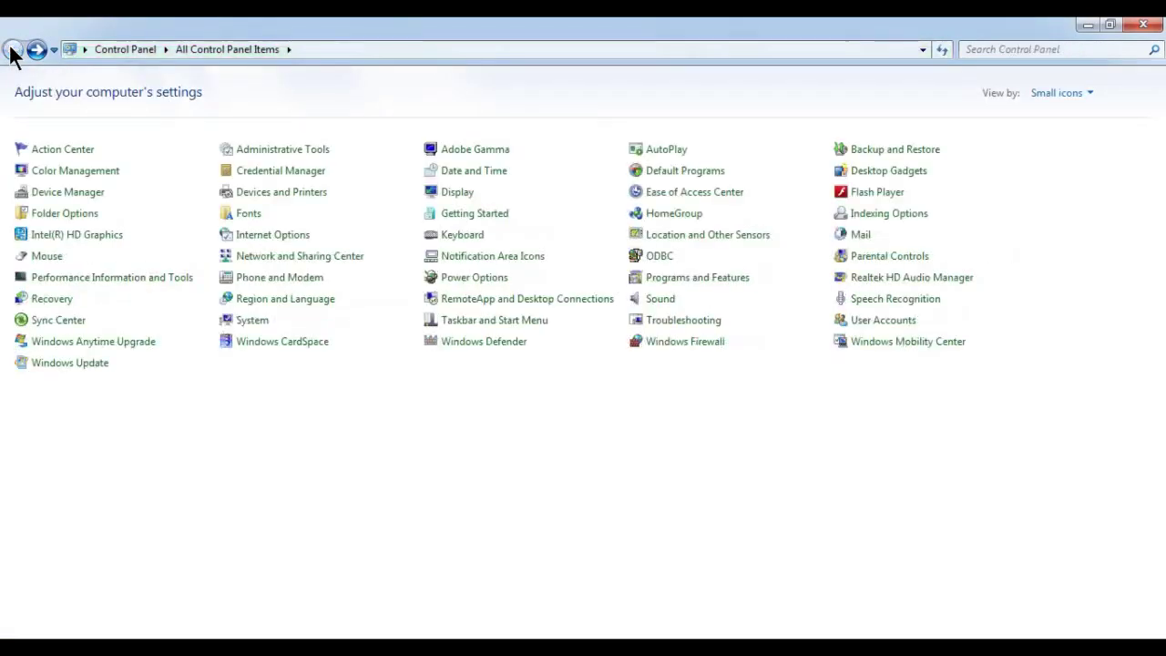
Examine the playback, recording, sound scheme and communications settings in the Sound dialog, and close it without changes.
{"action": "left_click", "coordinate": [662, 303]}
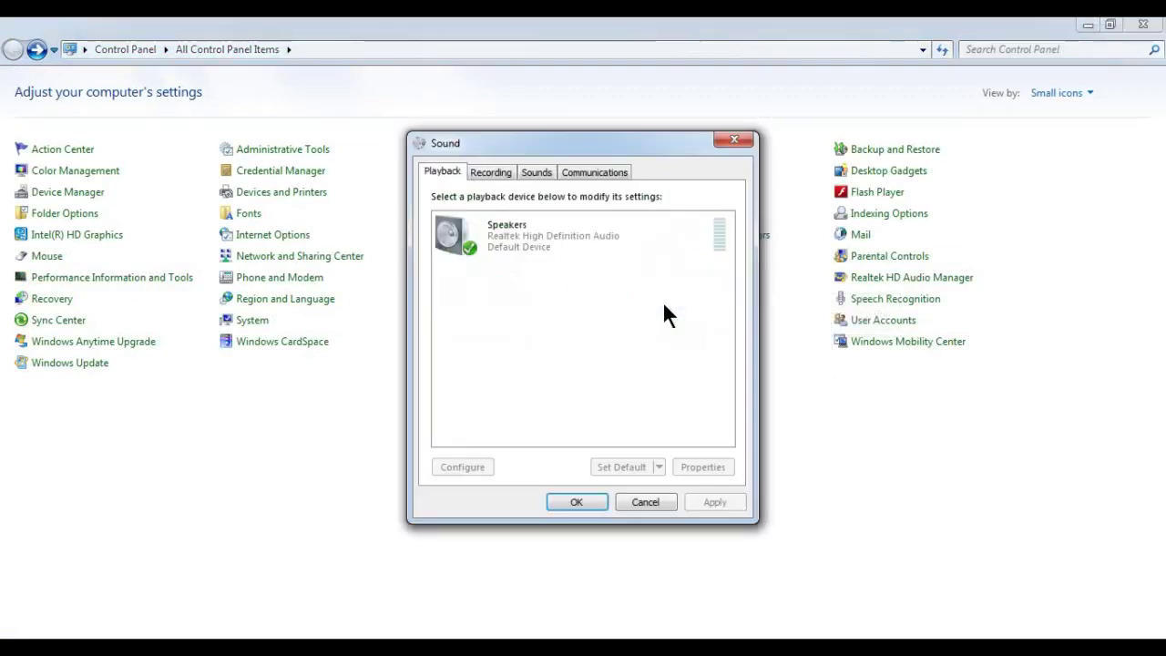
{"action": "left_click", "coordinate": [501, 235]}
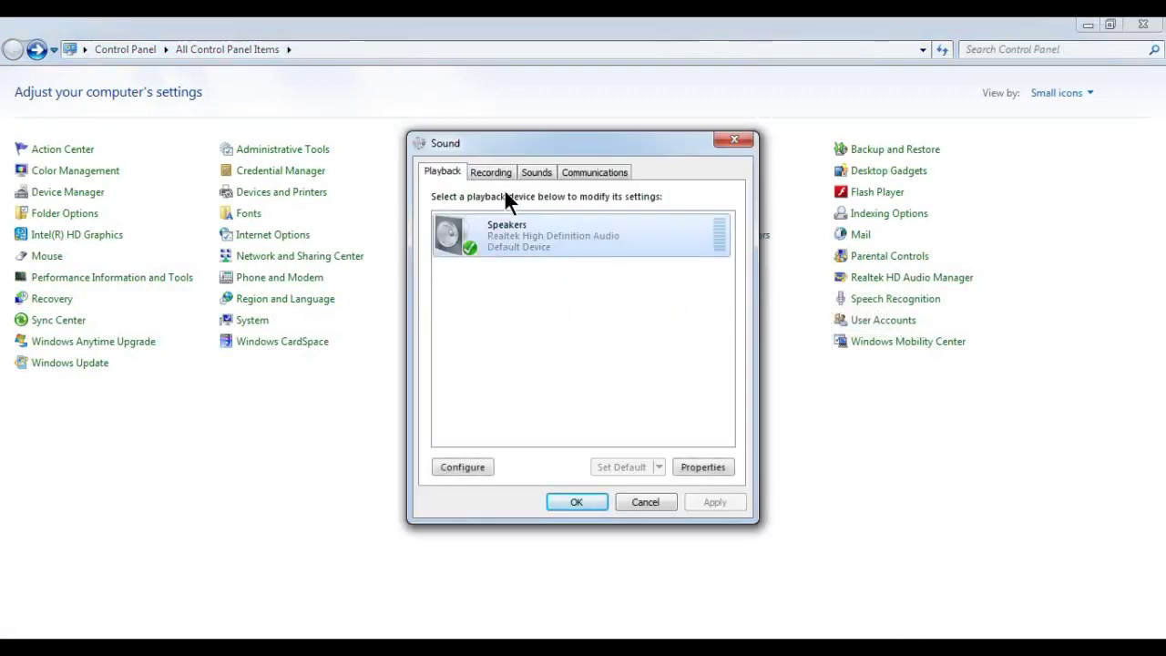
{"action": "left_click", "coordinate": [494, 177]}
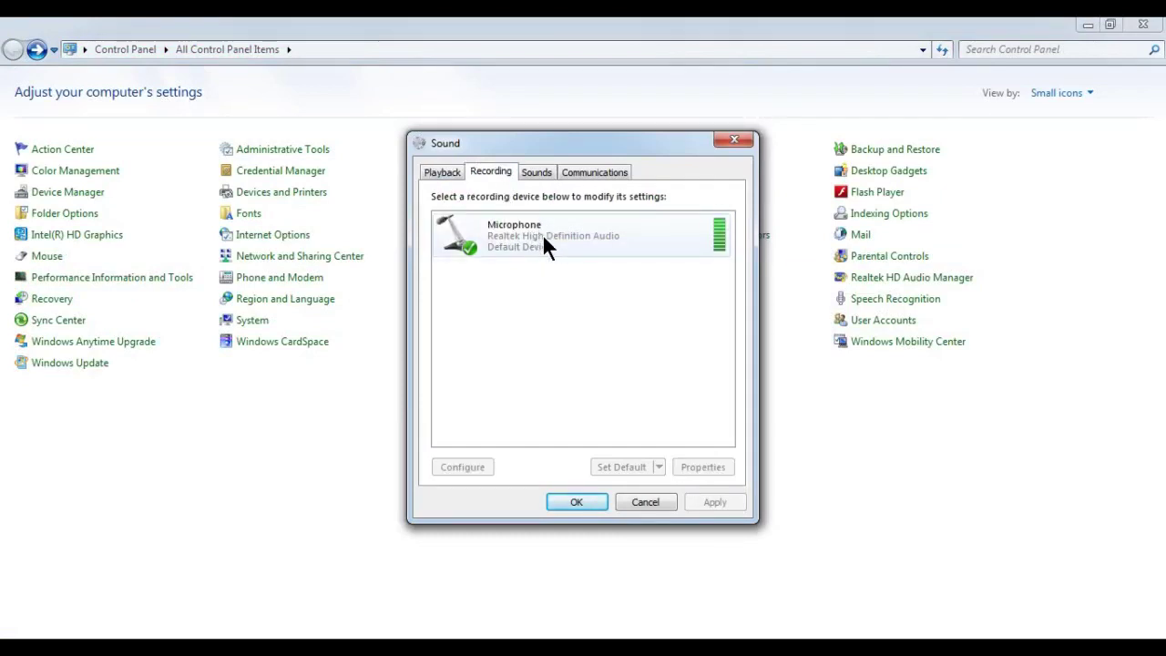
{"action": "left_click", "coordinate": [529, 177]}
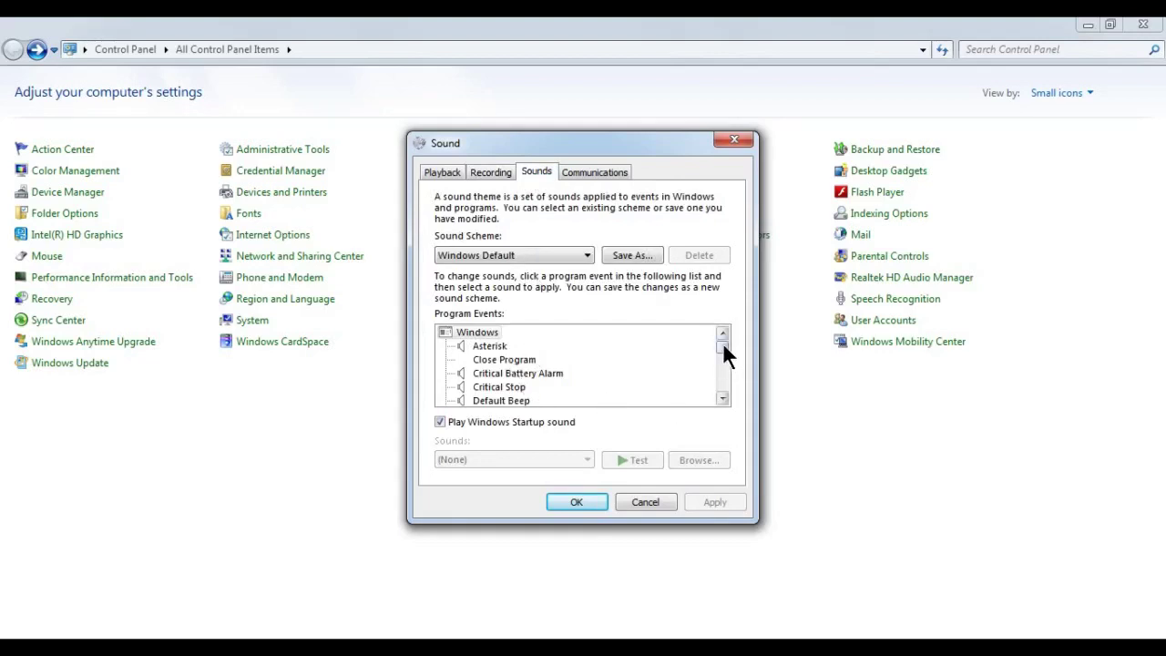
{"action": "left_click_drag", "start_coordinate": [723, 347], "coordinate": [715, 303]}
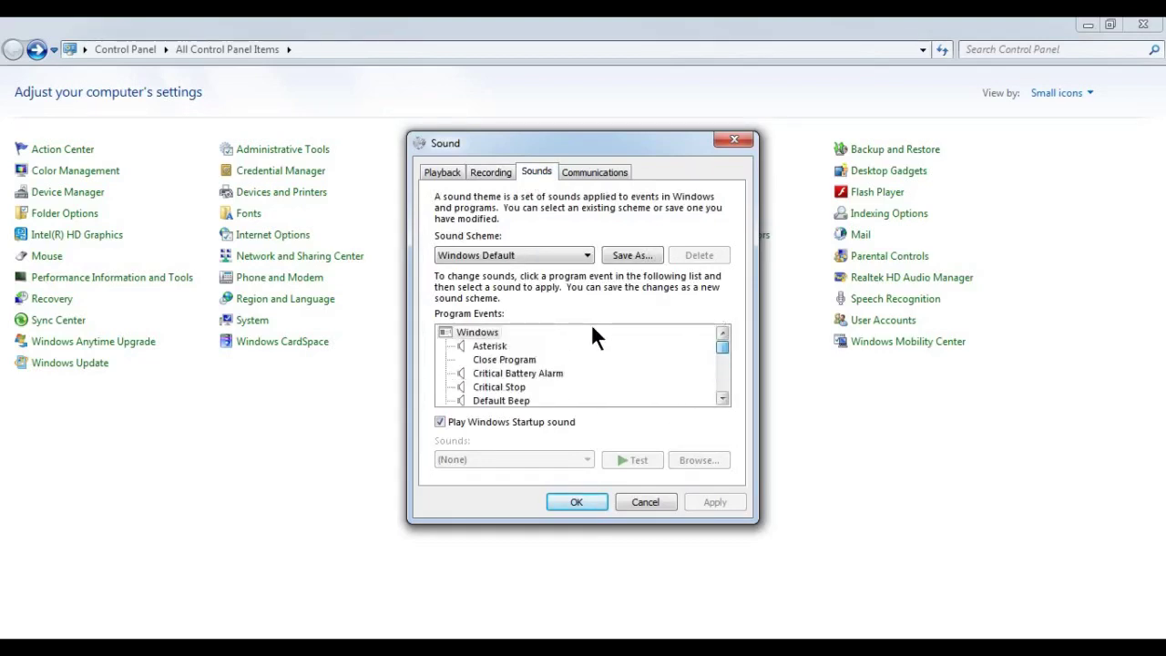
{"action": "left_click", "coordinate": [574, 172]}
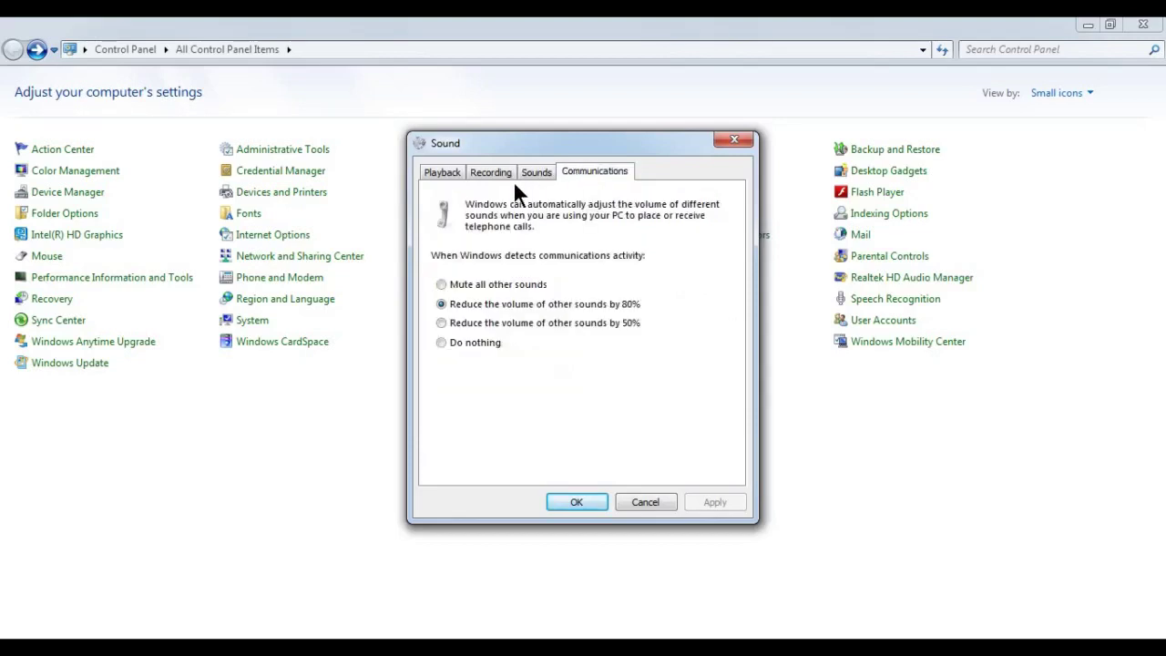
{"action": "left_click", "coordinate": [437, 173]}
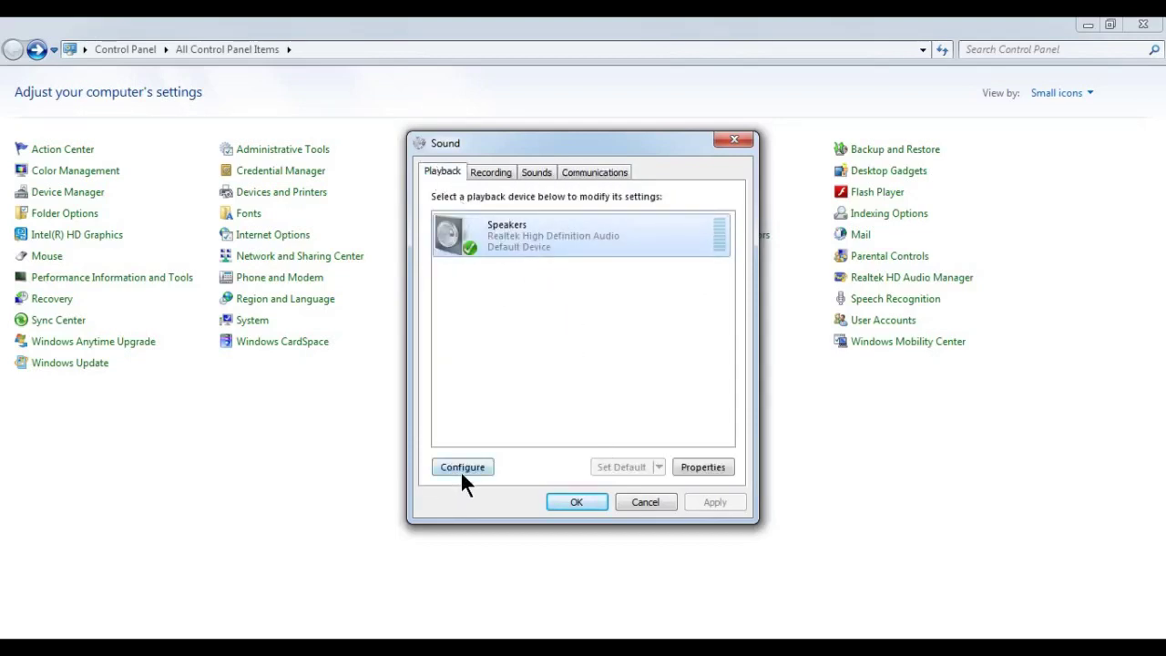
{"action": "left_click", "coordinate": [643, 501]}
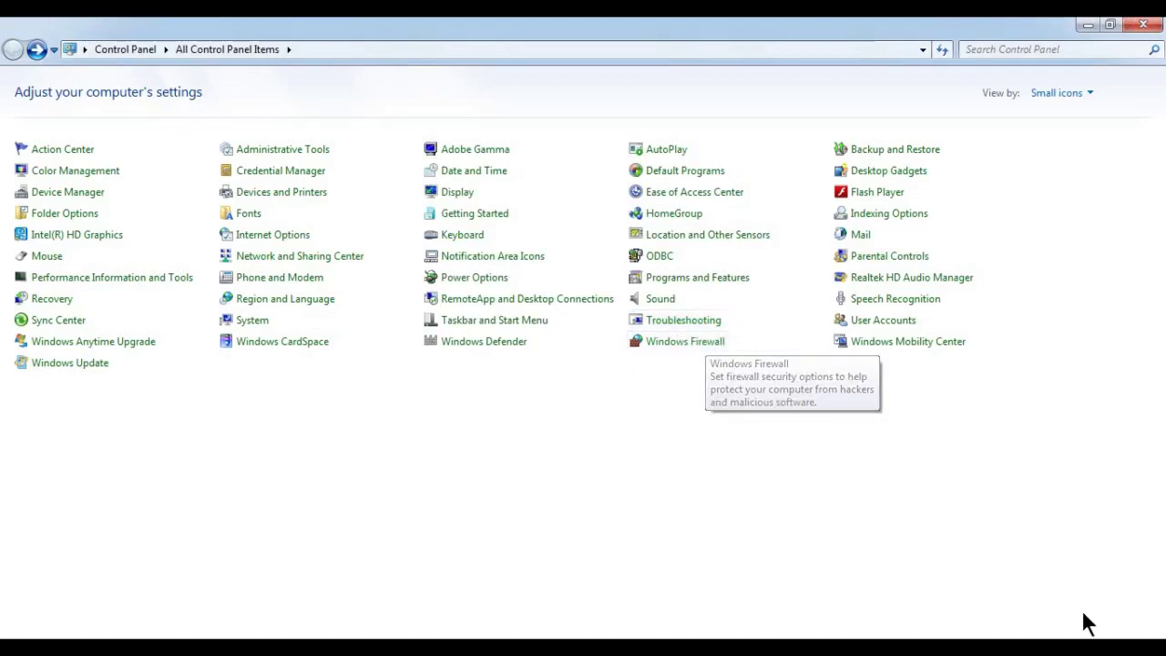
View the Windows Firewall settings for private and public networks, and return to All Control Panel Items.
{"action": "left_click", "coordinate": [675, 345]}
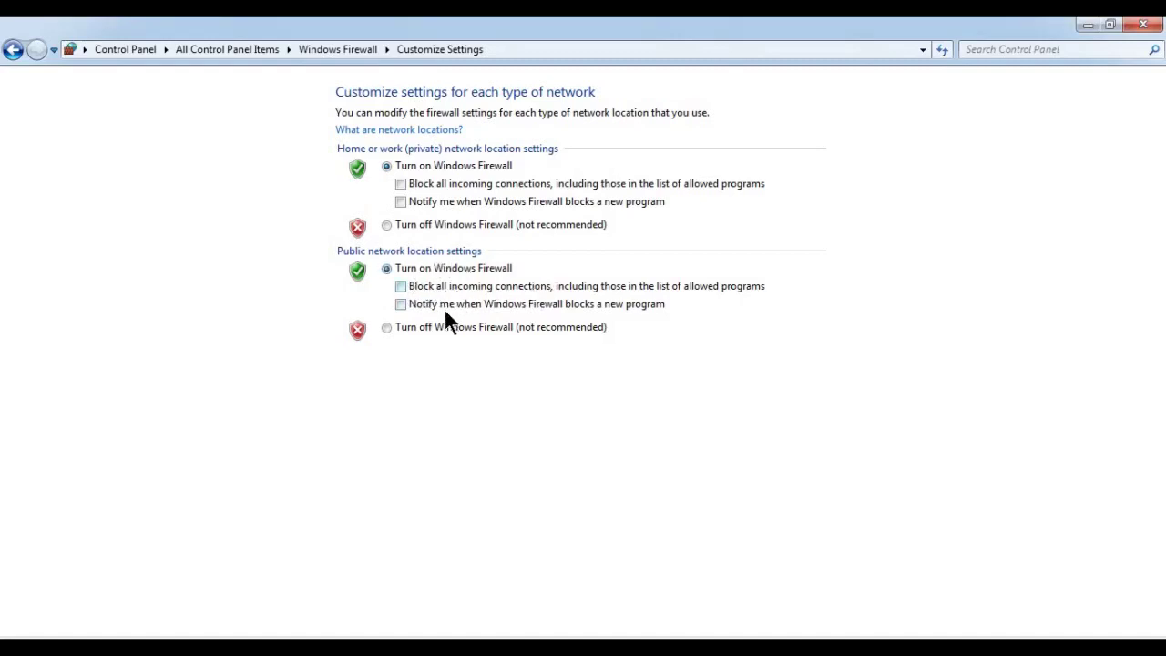
{"action": "left_click", "coordinate": [12, 50]}
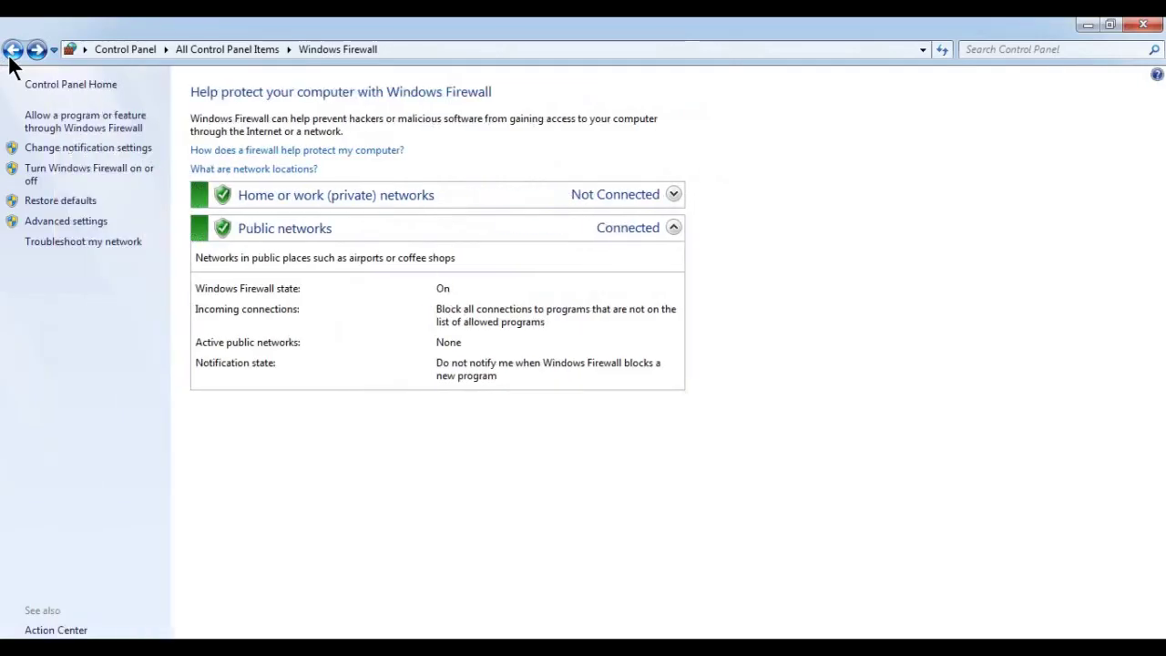
{"action": "left_click", "coordinate": [12, 50]}
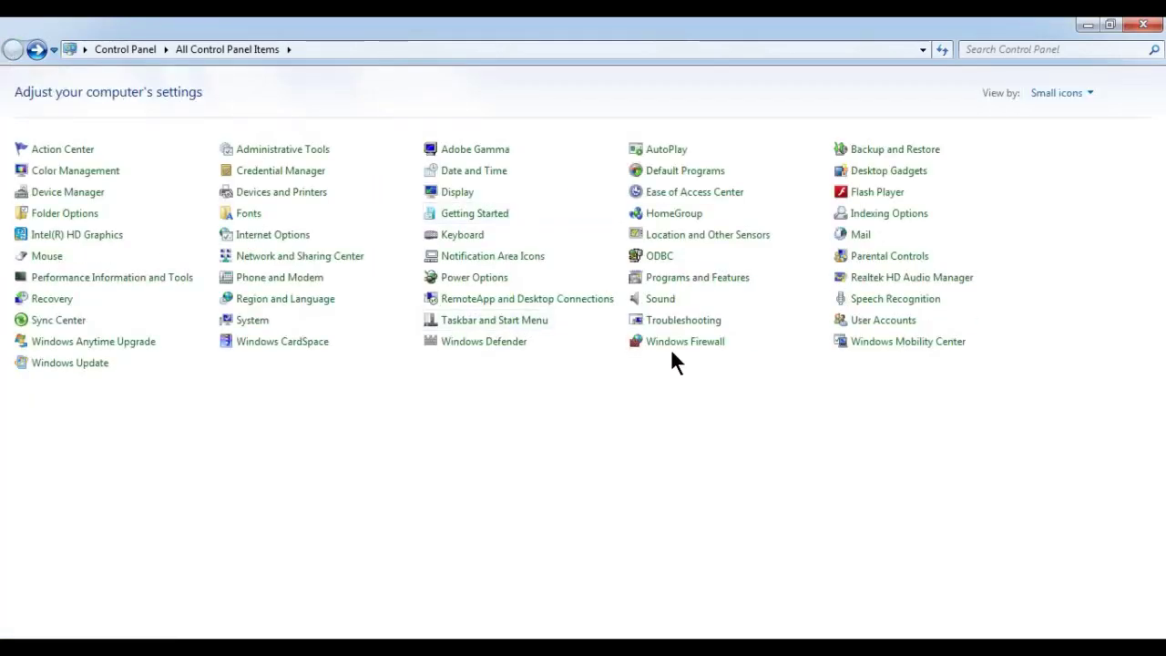